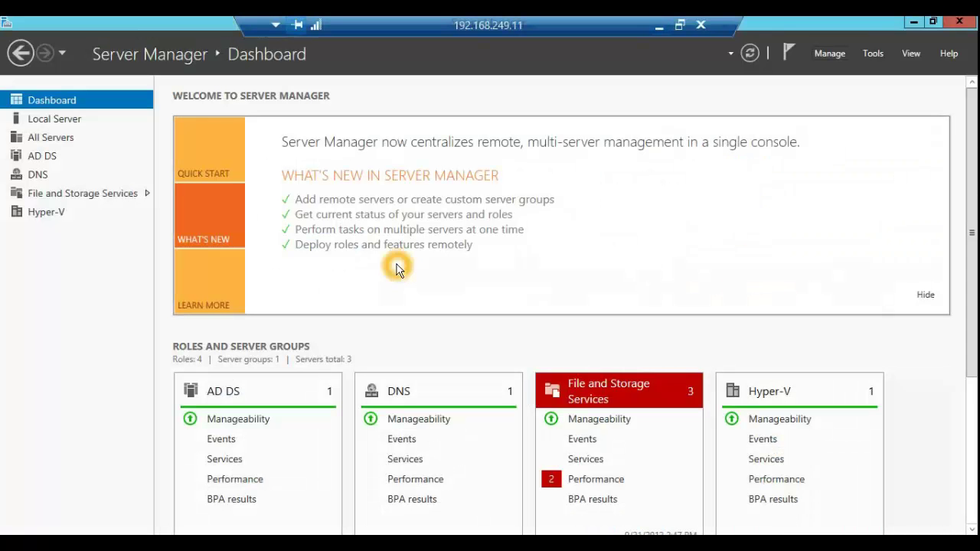
Step: Leave the TechNet NIC Teaming post and bring up the remote lab server's Server Manager dashboard
click(354, 255)
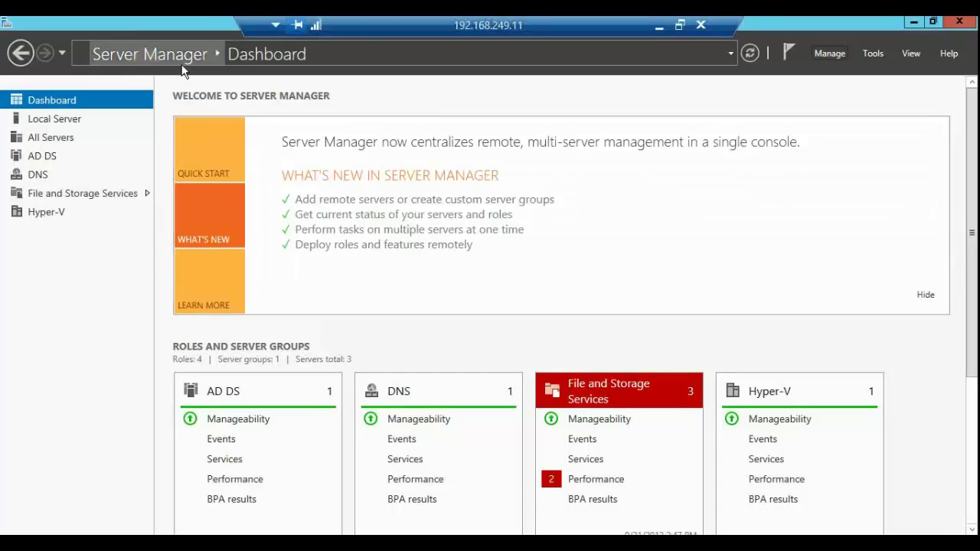
Step: Launch Computer Management from Server Manager's Tools menu
click(218, 62)
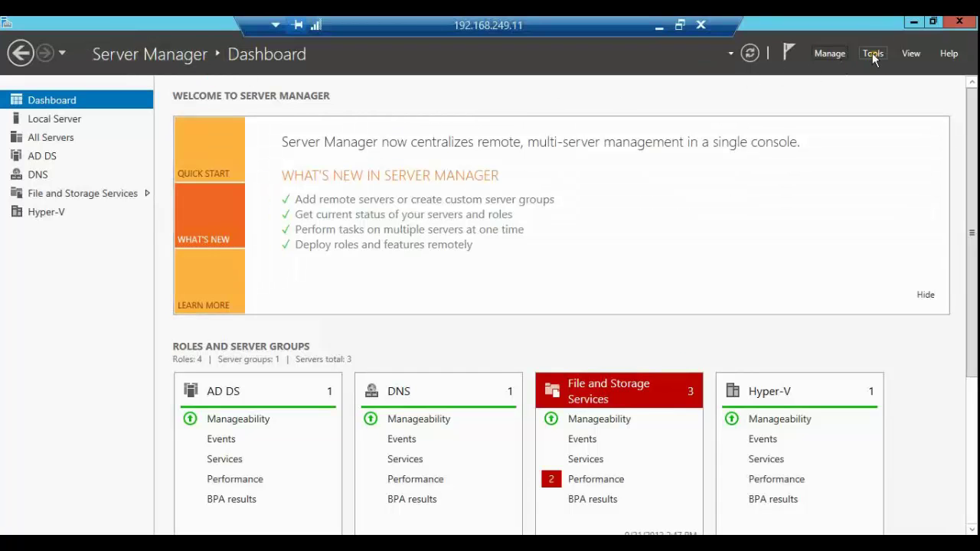
click(873, 53)
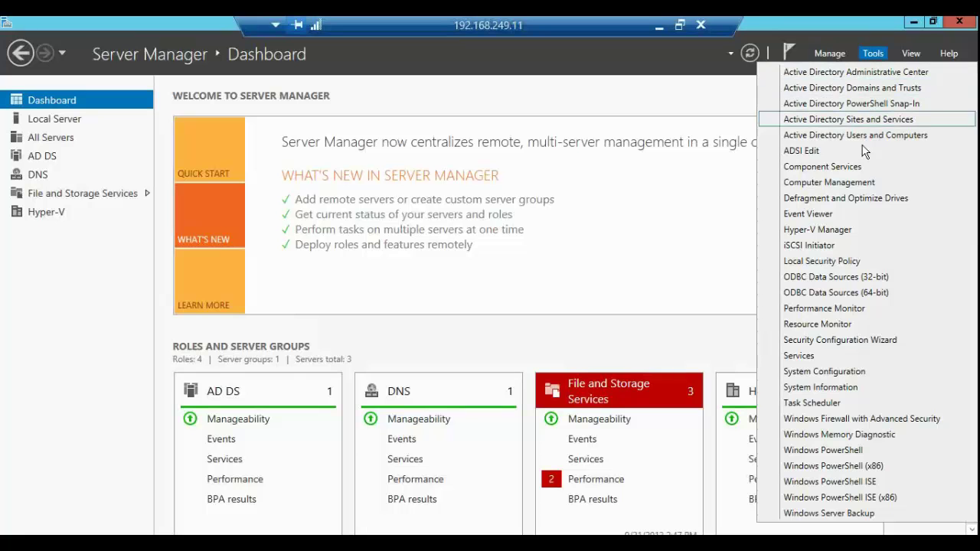
click(863, 182)
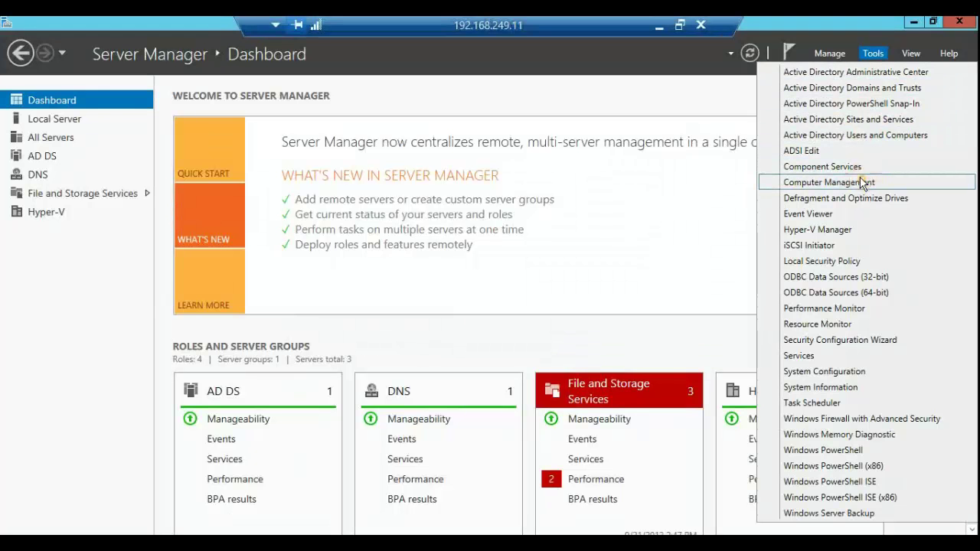
click(717, 166)
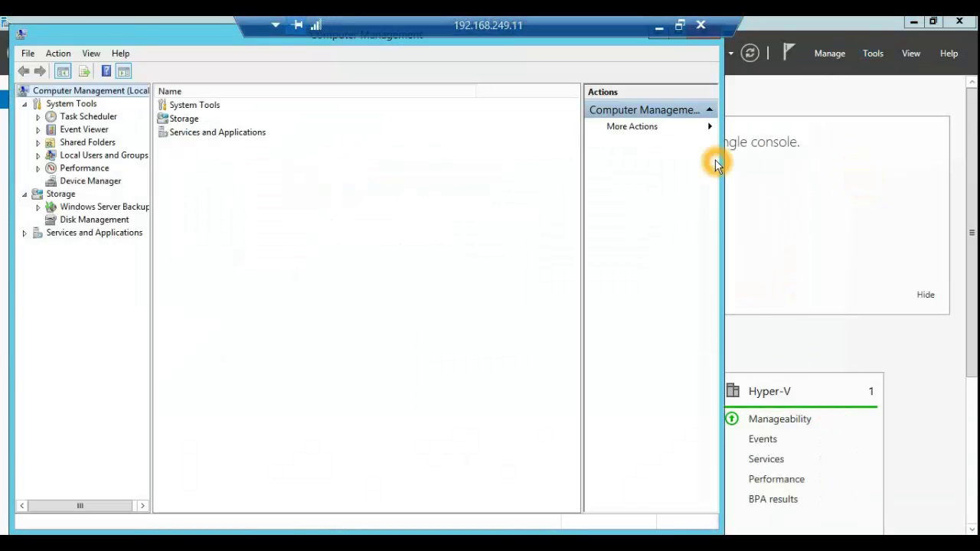
Step: Show Device Manager's hardware tree and select the Network adapters category
click(97, 187)
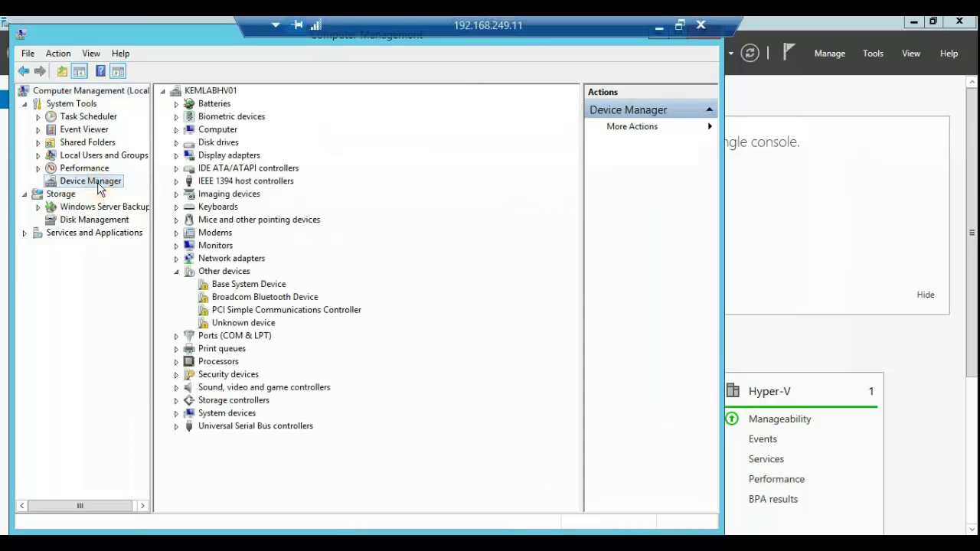
click(216, 265)
click(261, 258)
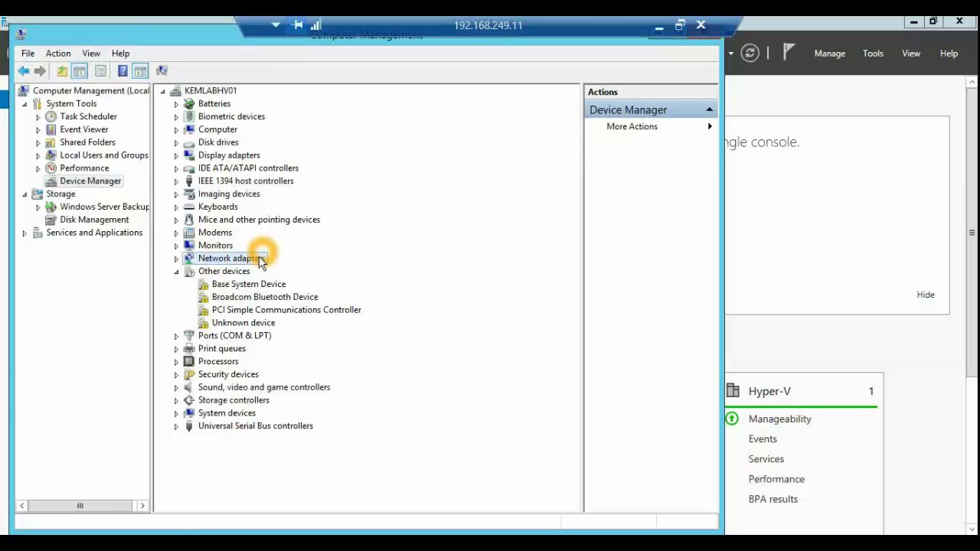
click(246, 264)
click(237, 265)
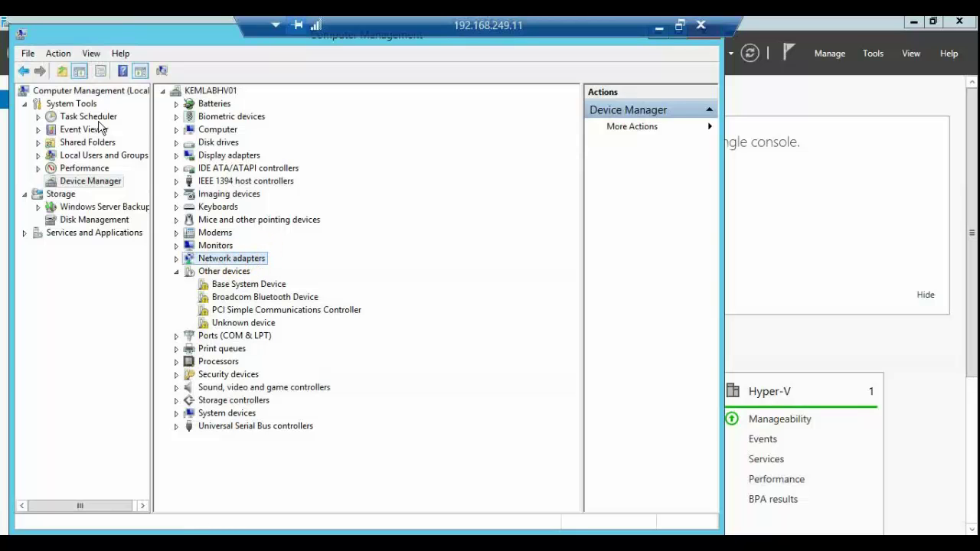
click(58, 54)
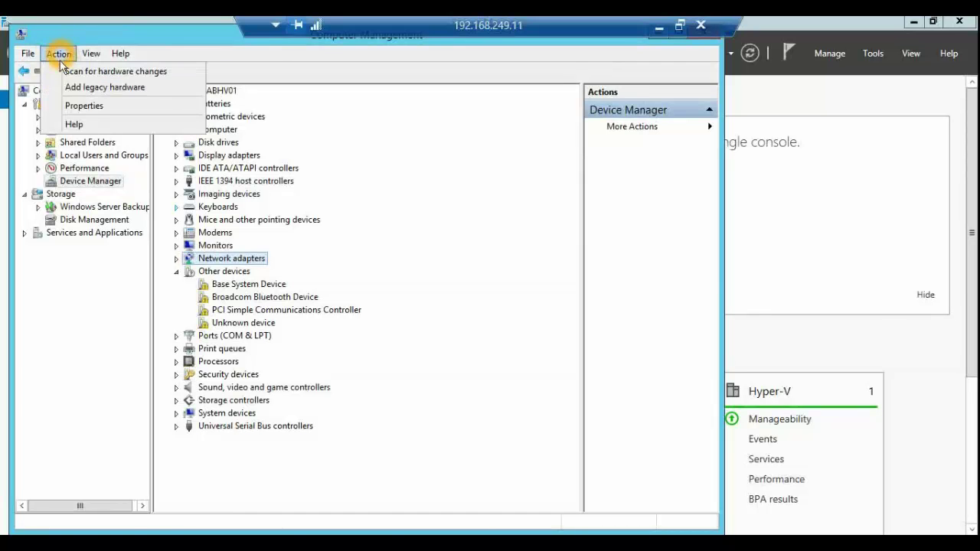
Step: Start the Add Hardware wizard with manual selection and choose Network adapters as the hardware type
click(163, 90)
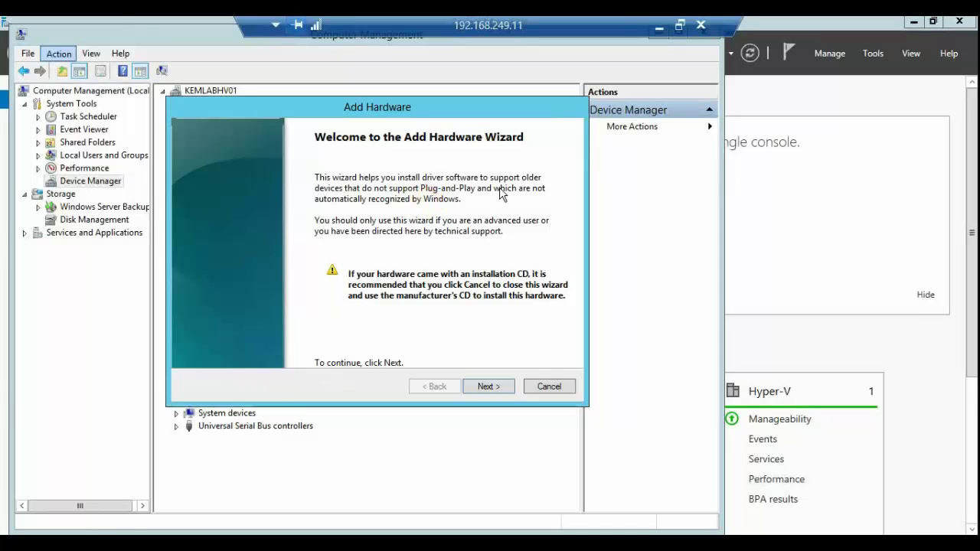
click(494, 393)
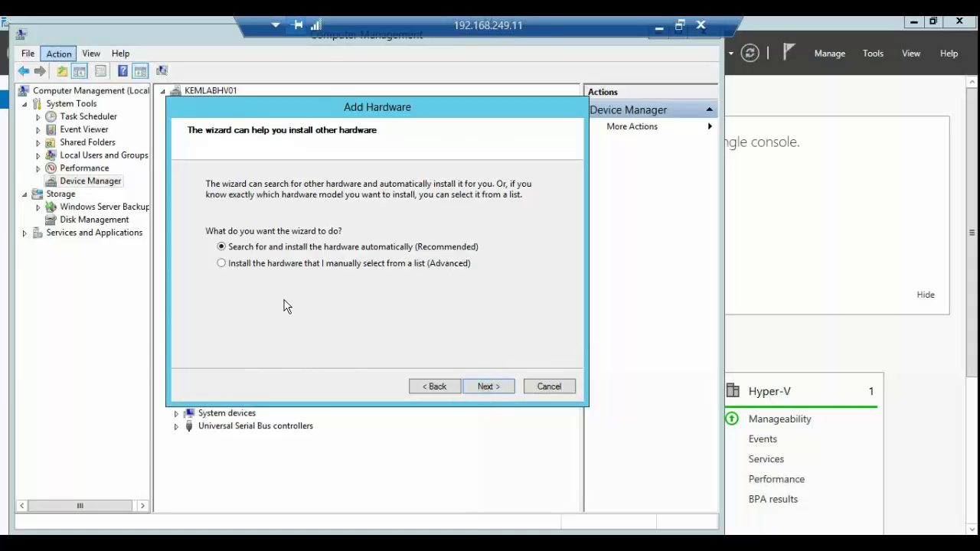
click(222, 264)
click(350, 275)
click(420, 271)
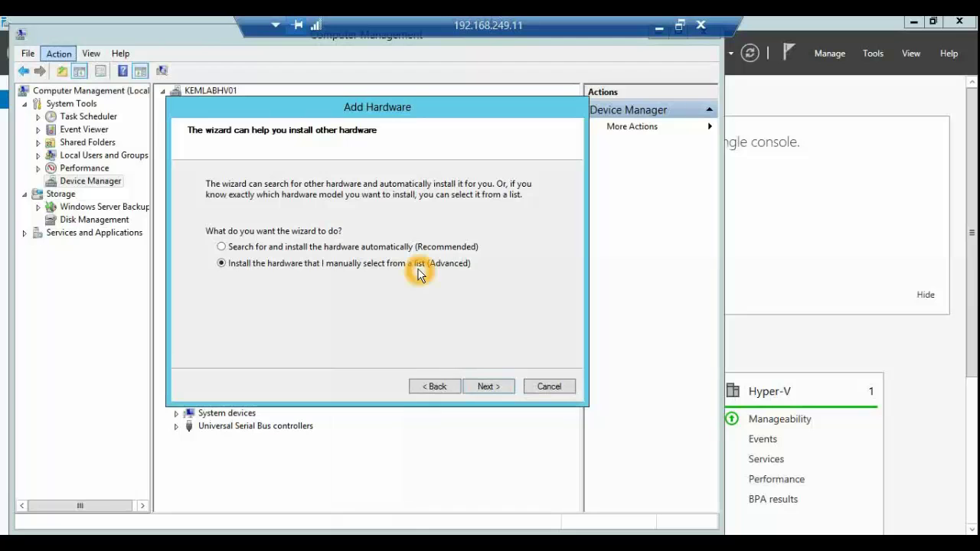
click(493, 389)
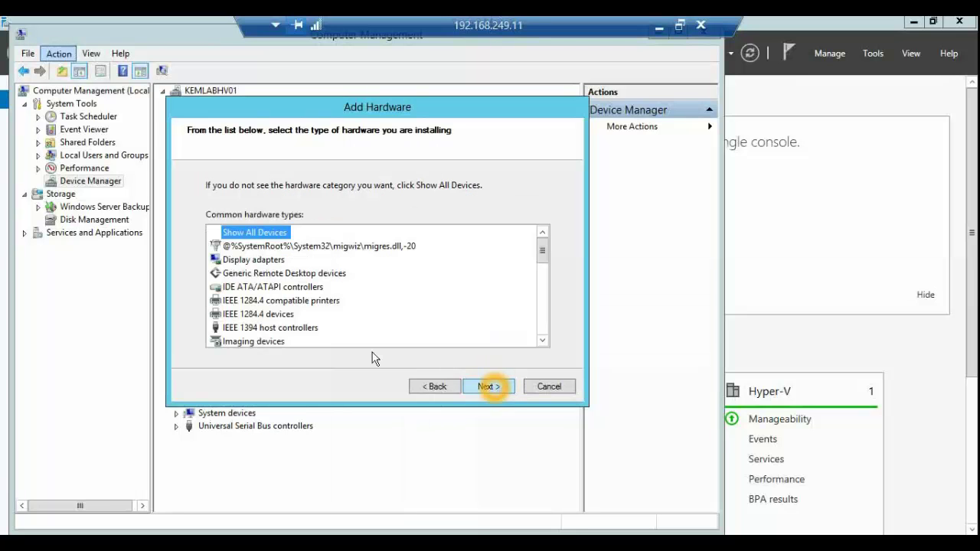
drag(542, 259, 540, 274)
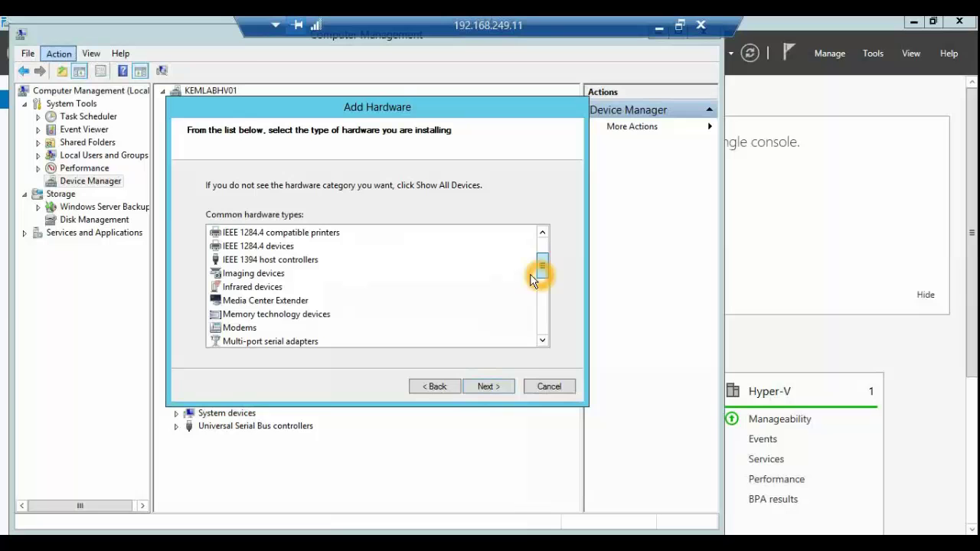
click(542, 313)
click(265, 247)
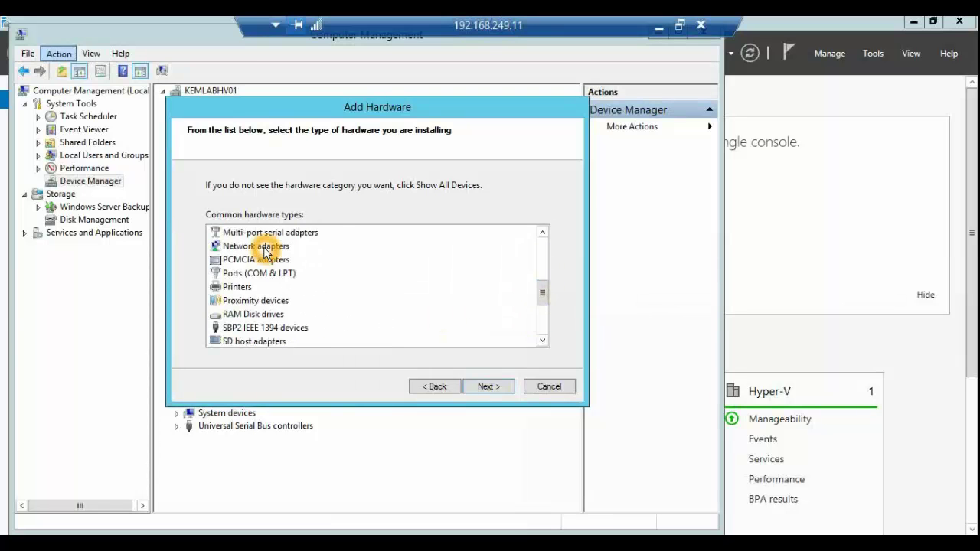
click(486, 387)
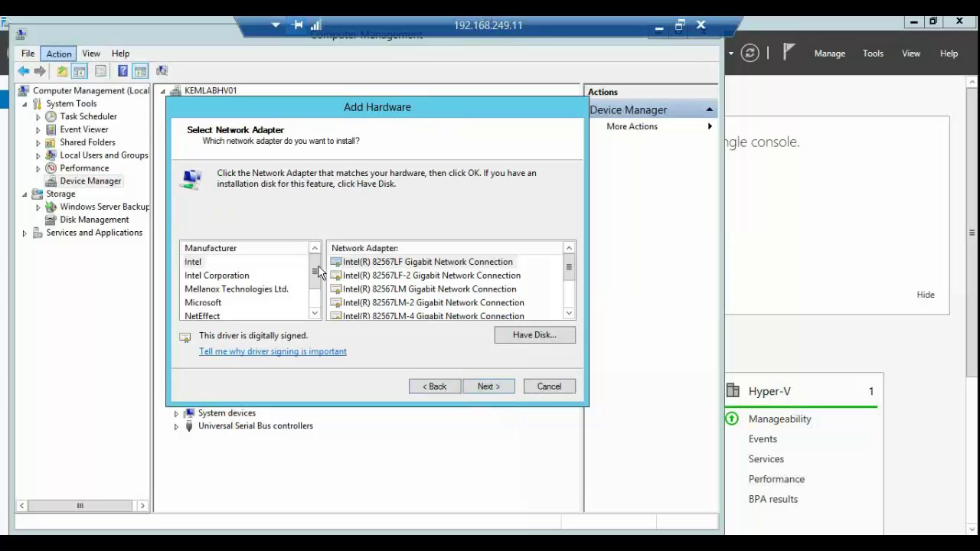
Step: Install the Microsoft KM-TEST Loopback Adapter and finish the wizard
drag(319, 270, 314, 287)
click(210, 276)
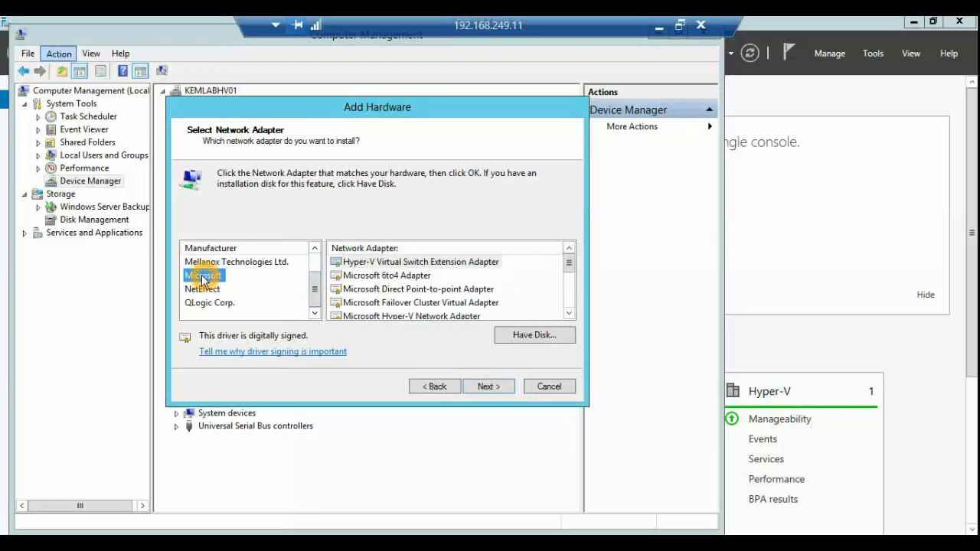
click(573, 269)
drag(575, 271, 571, 285)
click(464, 318)
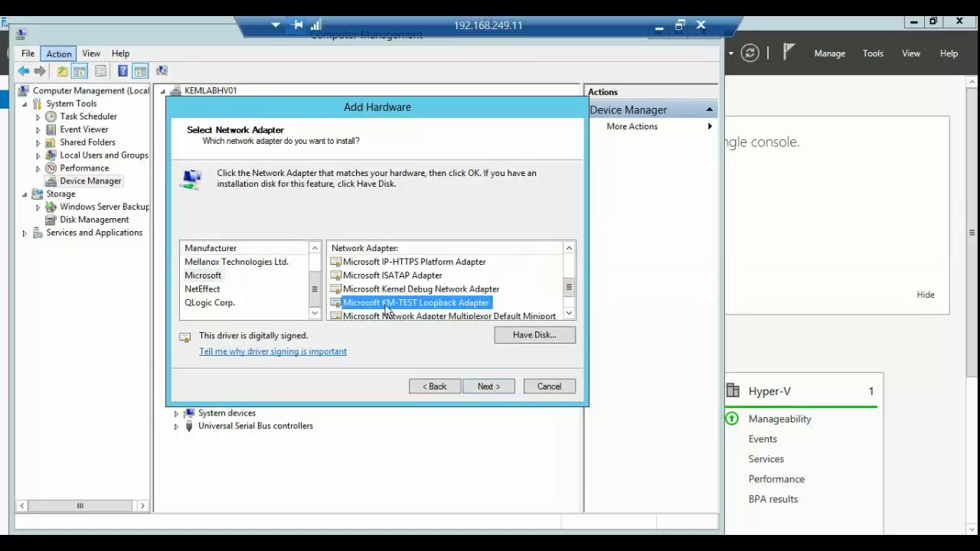
click(355, 309)
click(417, 314)
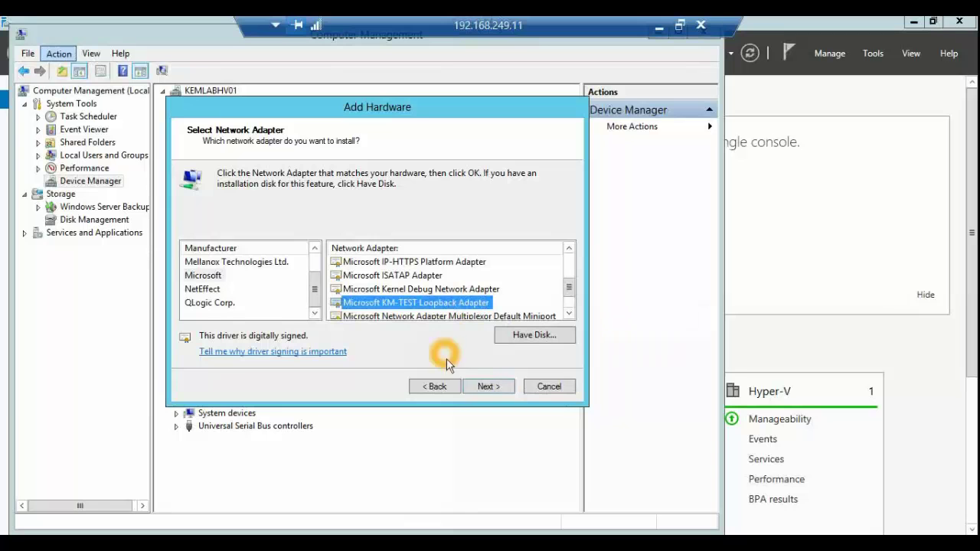
click(487, 385)
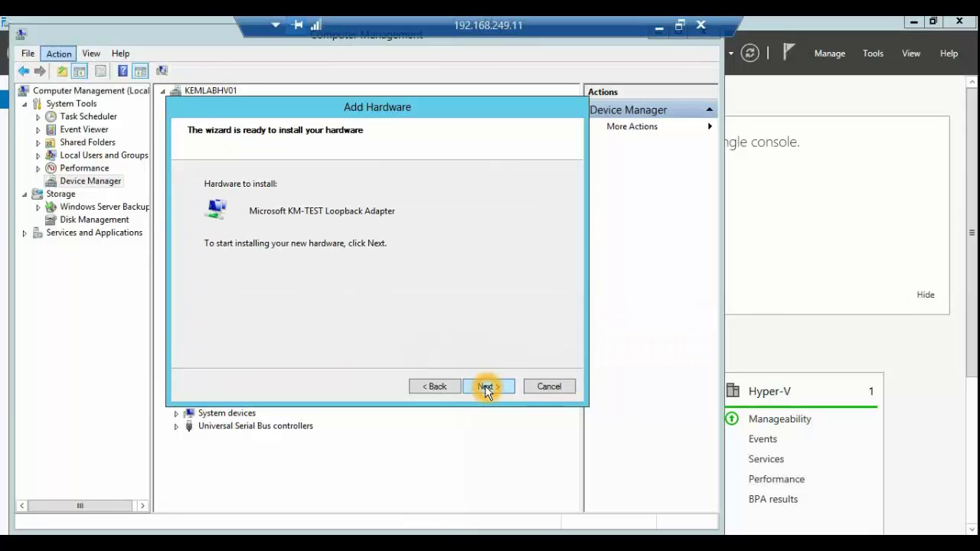
click(467, 370)
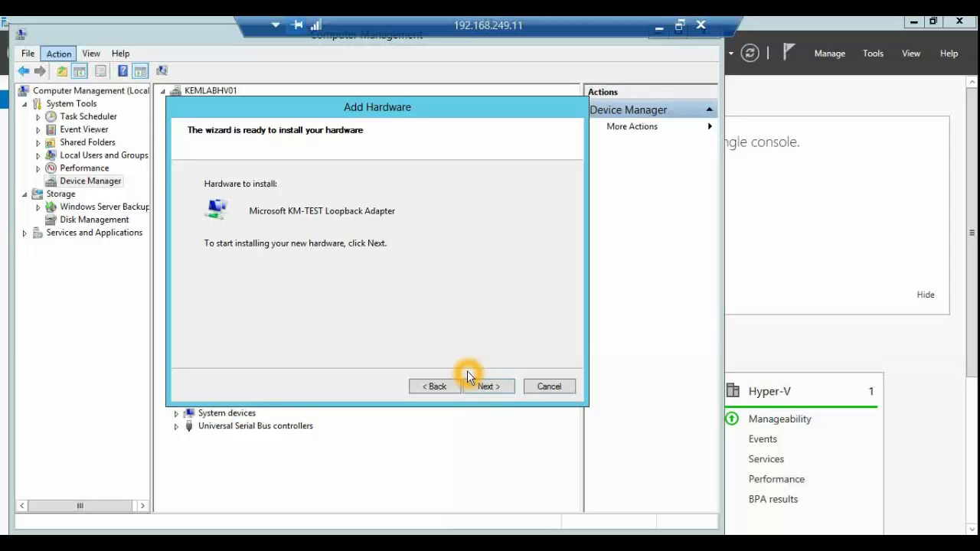
click(487, 385)
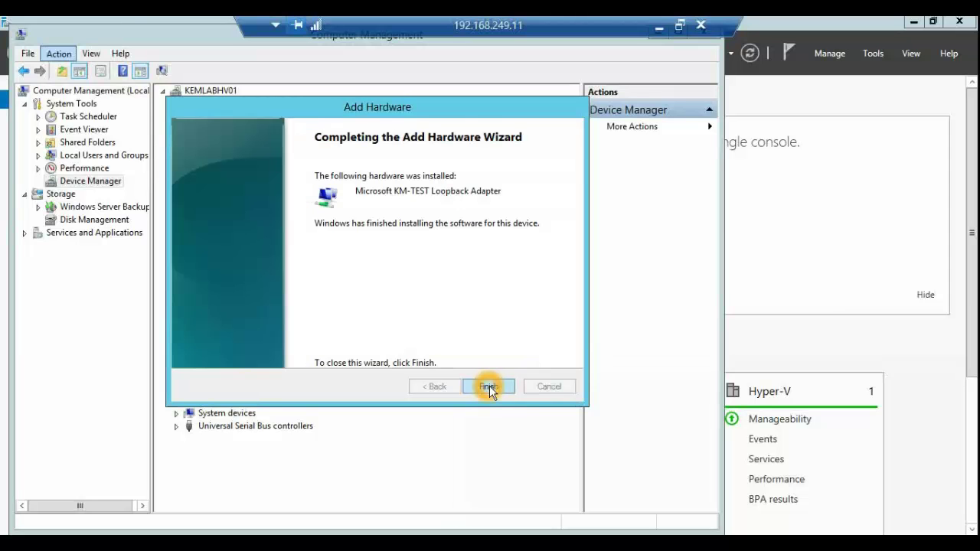
click(489, 386)
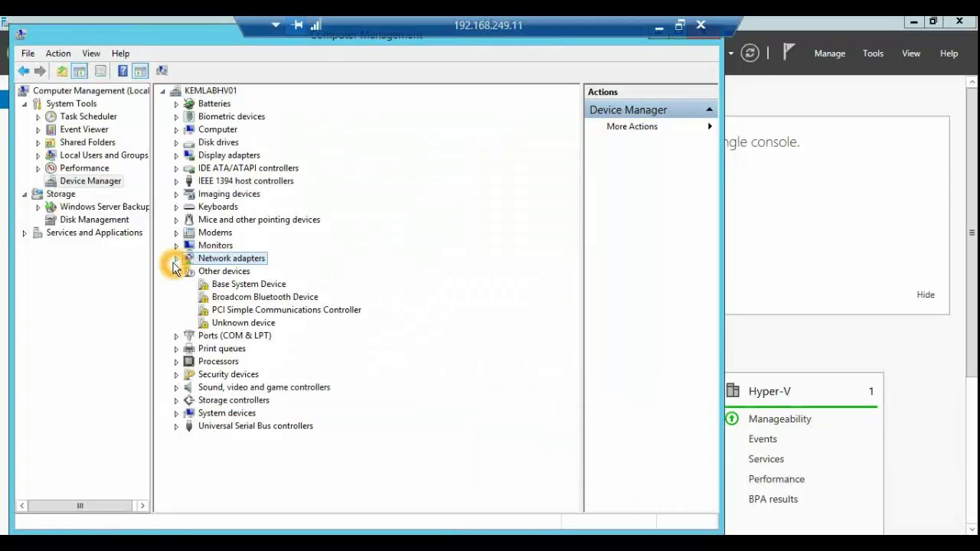
Step: Confirm the four KM-TEST Loopback Adapters under Network adapters, then close Computer Management
click(177, 258)
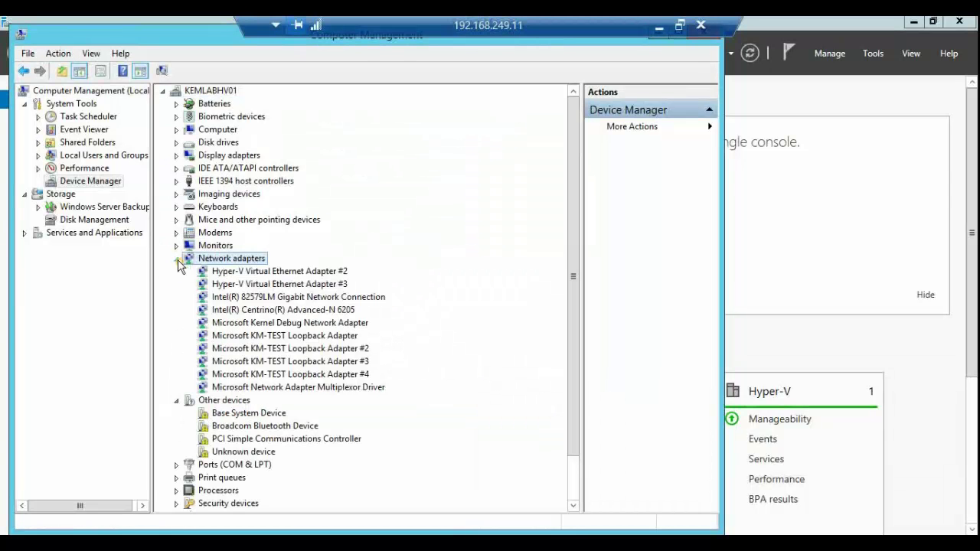
click(265, 336)
click(270, 350)
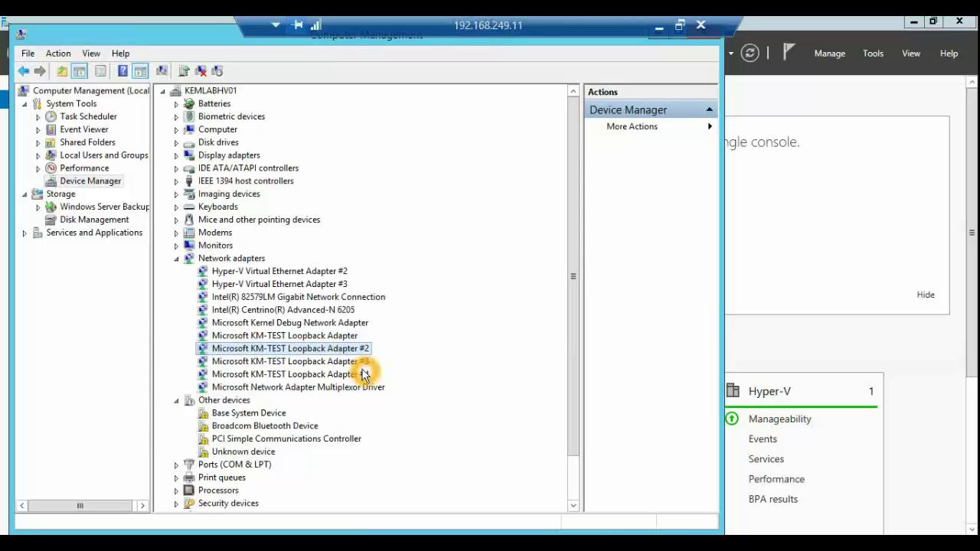
click(288, 347)
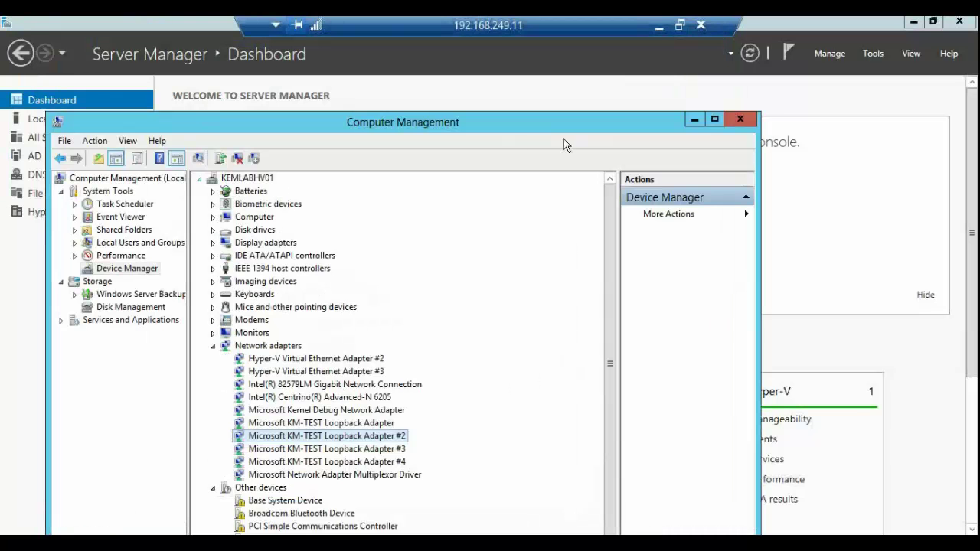
click(739, 120)
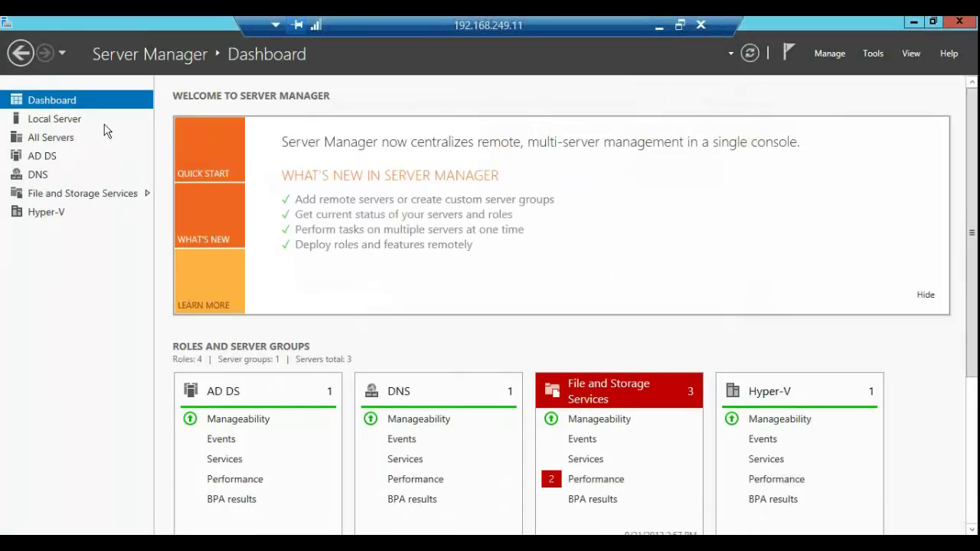
Step: On the Local Server page, open the NIC Teaming window showing Team 1 and available adapters
click(53, 118)
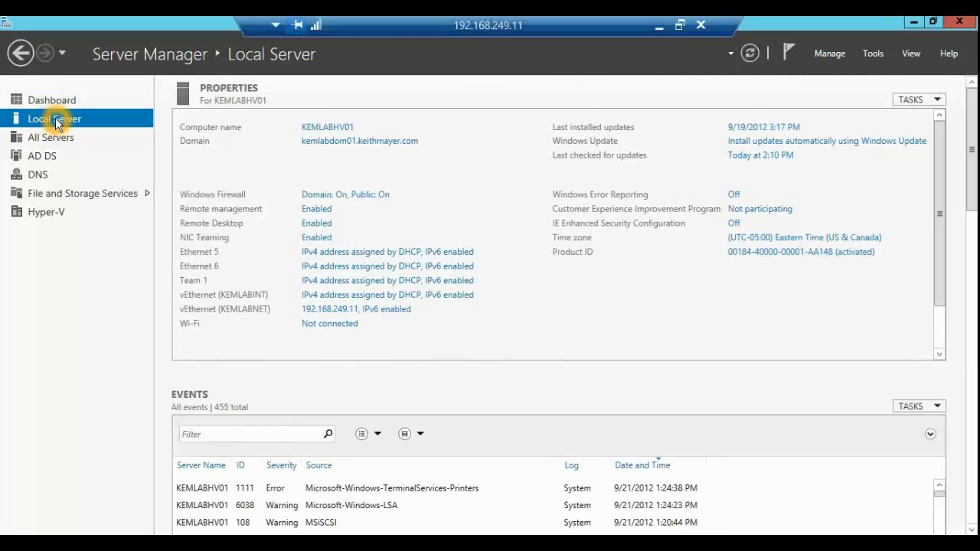
click(72, 120)
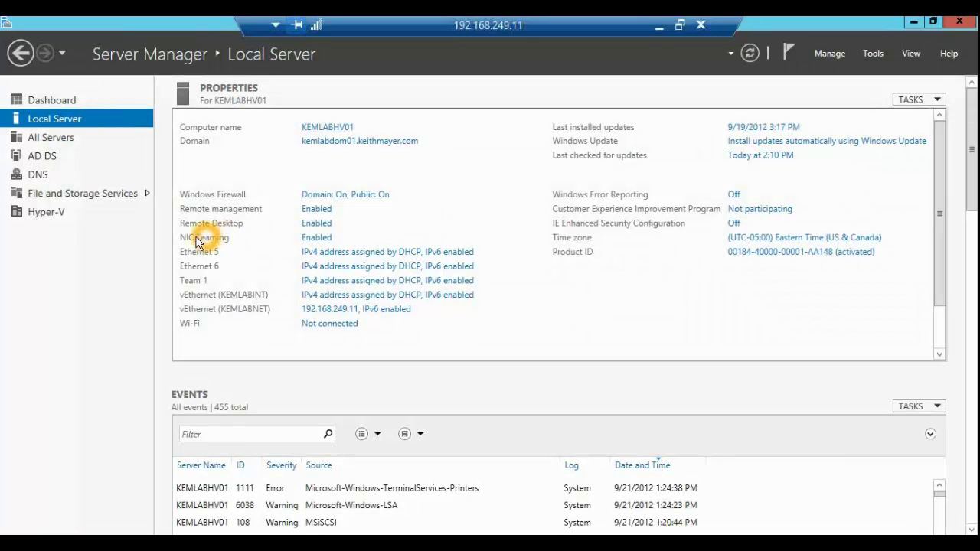
click(325, 243)
click(216, 281)
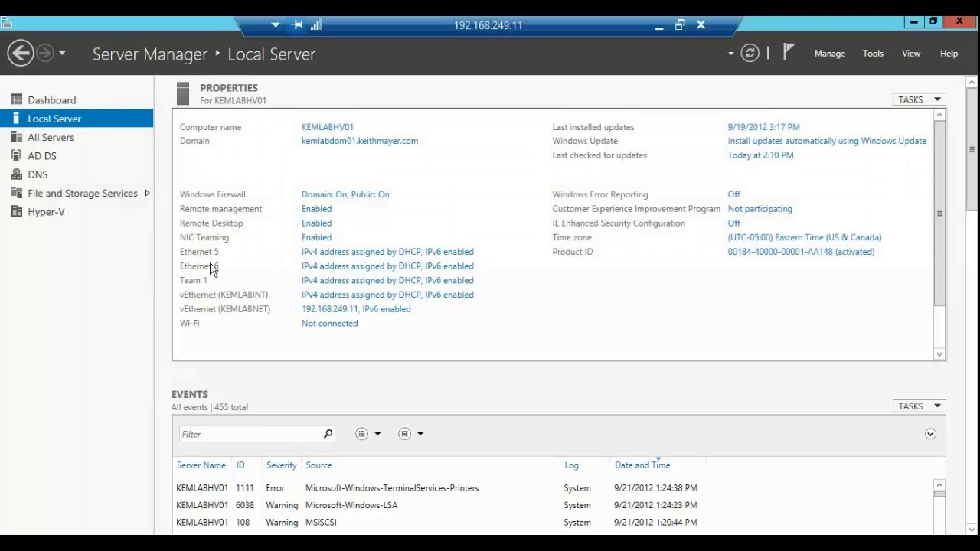
click(316, 232)
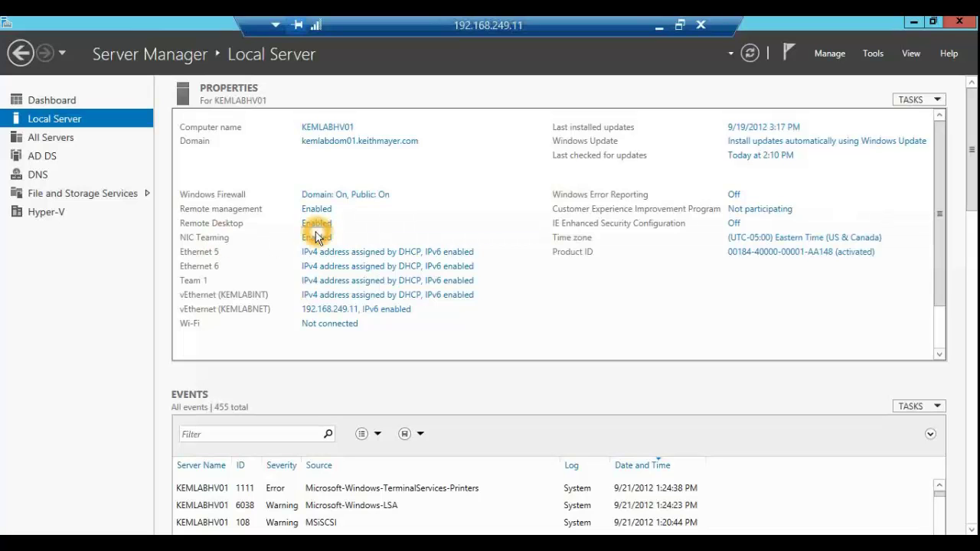
click(319, 244)
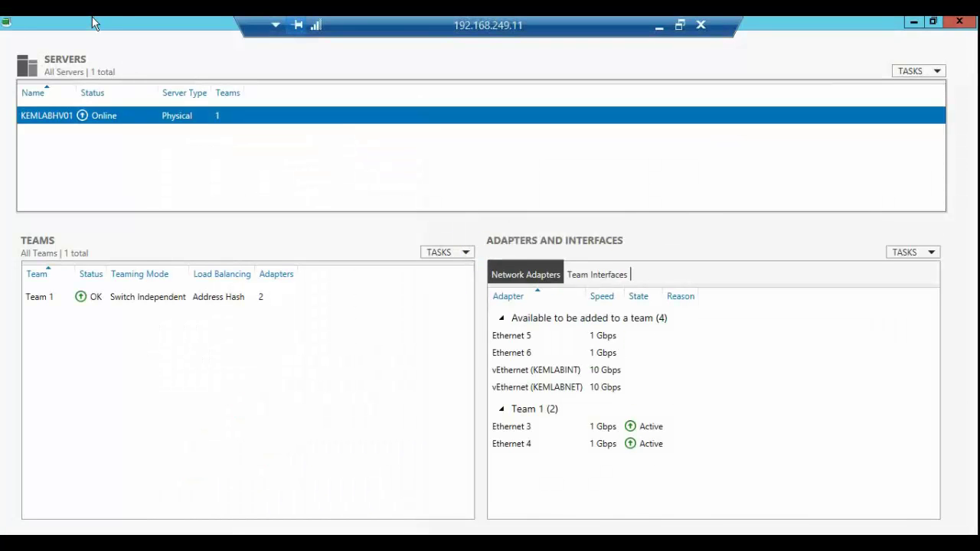
Step: Select Ethernet 5 and Ethernet 6 and add them to a new team
click(127, 83)
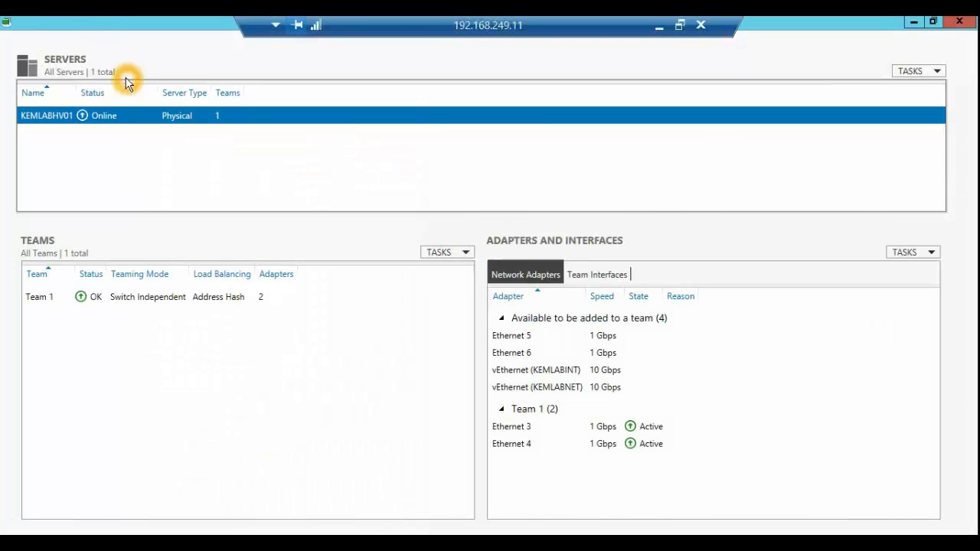
click(138, 31)
click(507, 339)
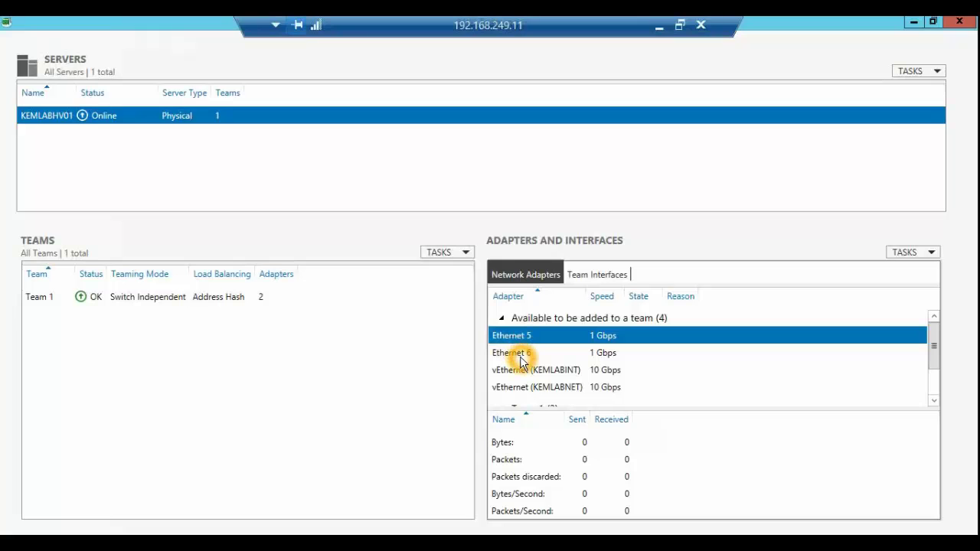
ctrl+click(520, 357)
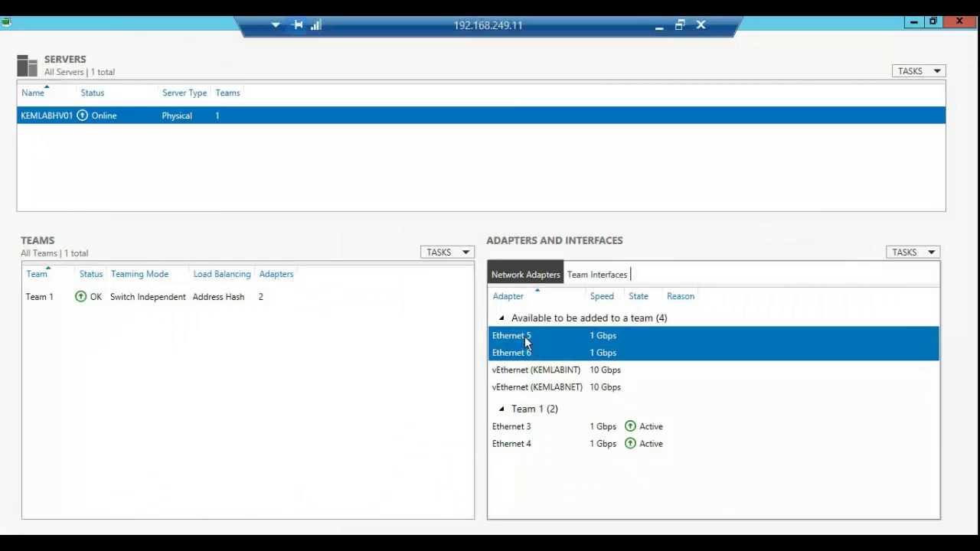
right_click(527, 339)
click(548, 347)
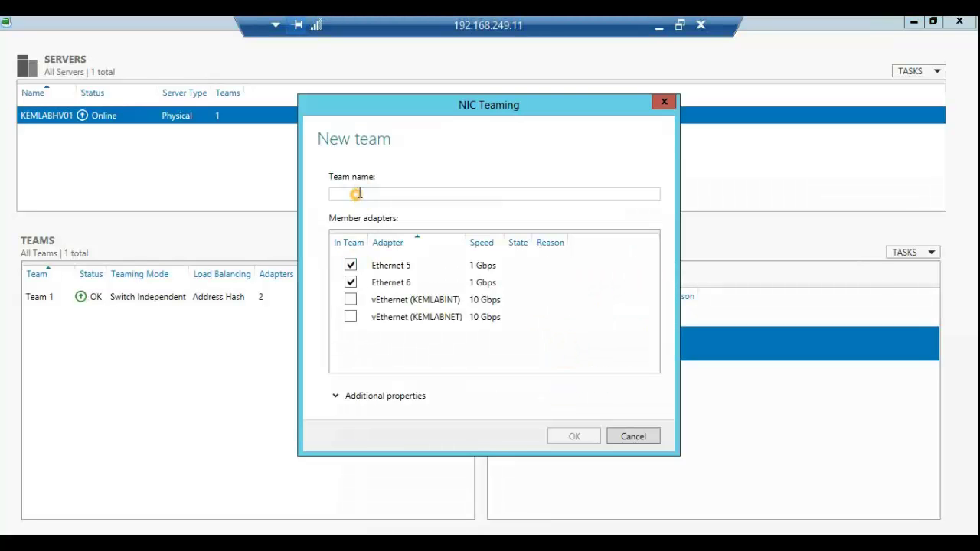
Step: Name the new team 'Team 2' and reveal its additional properties
click(355, 194)
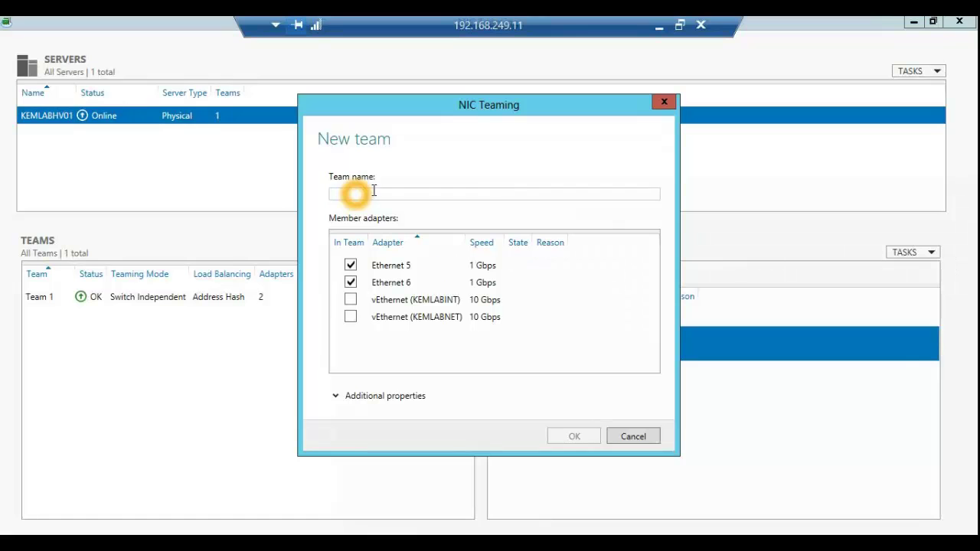
text(Team 2)
click(499, 254)
click(346, 403)
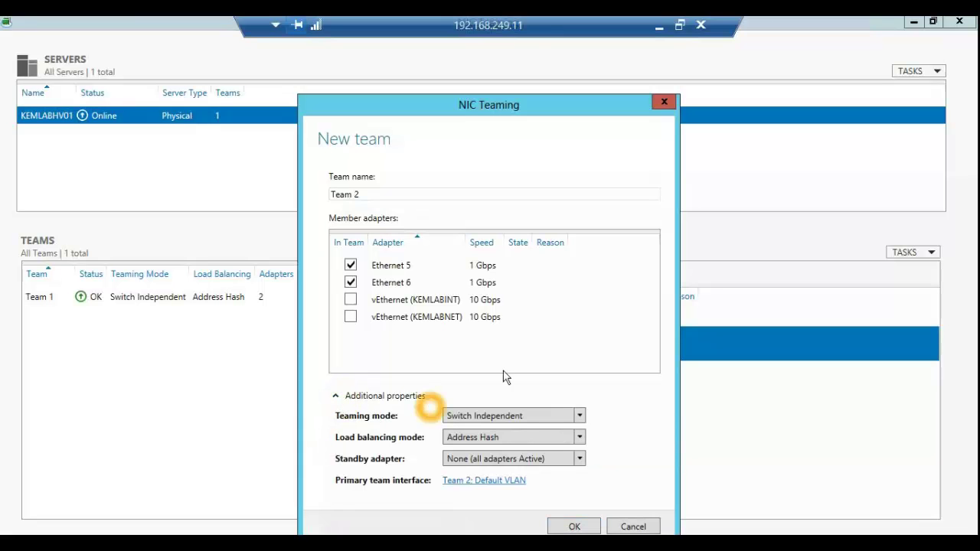
drag(486, 103, 479, 50)
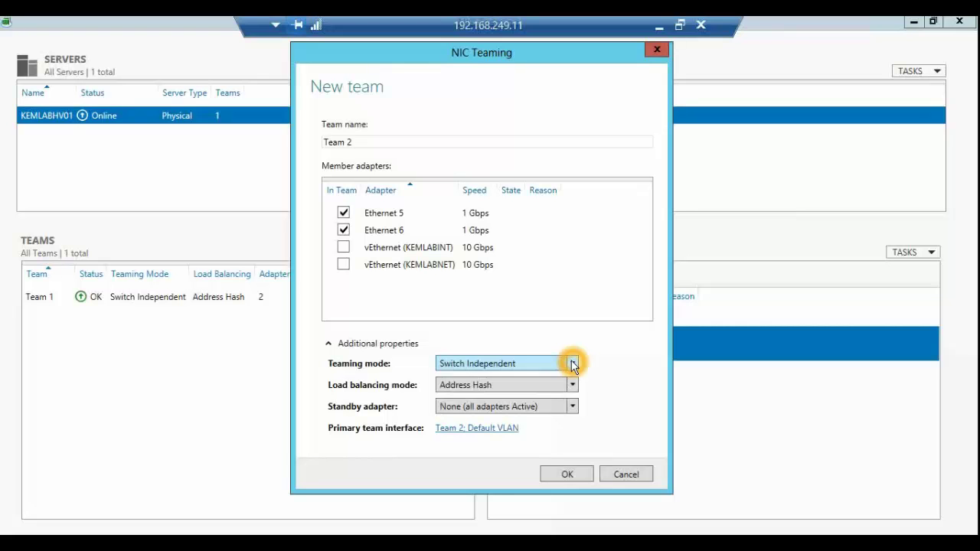
Step: Keep Switch Independent and Address Hash, and set Ethernet 5 as the standby adapter
click(573, 365)
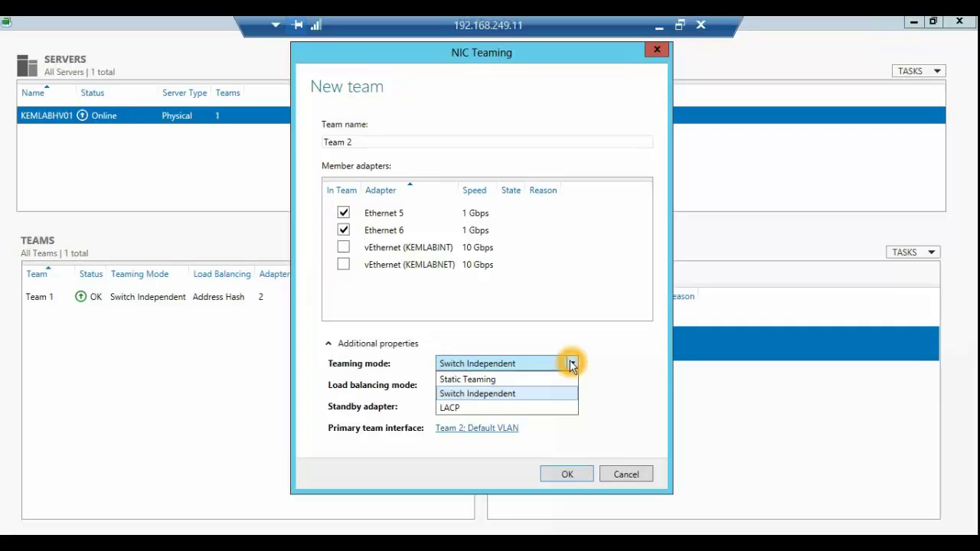
click(496, 392)
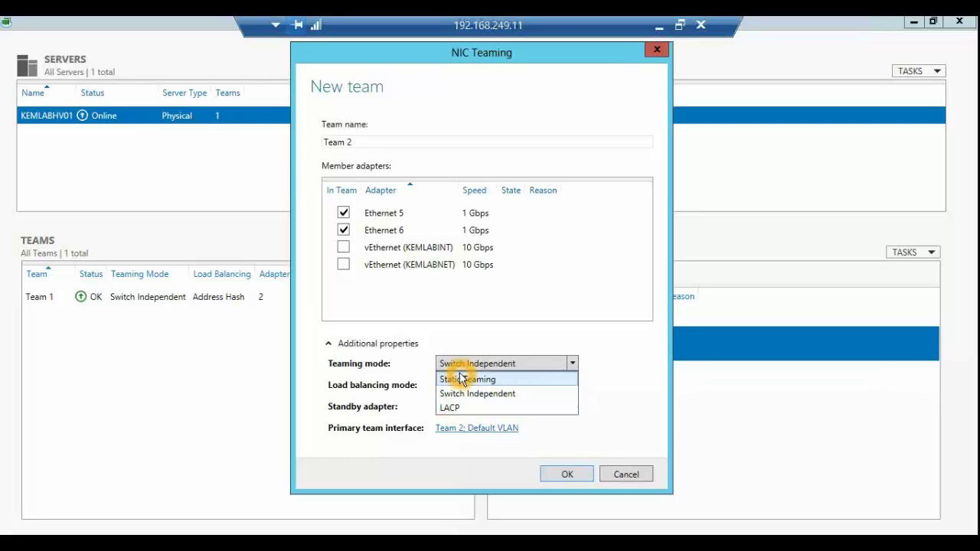
click(486, 346)
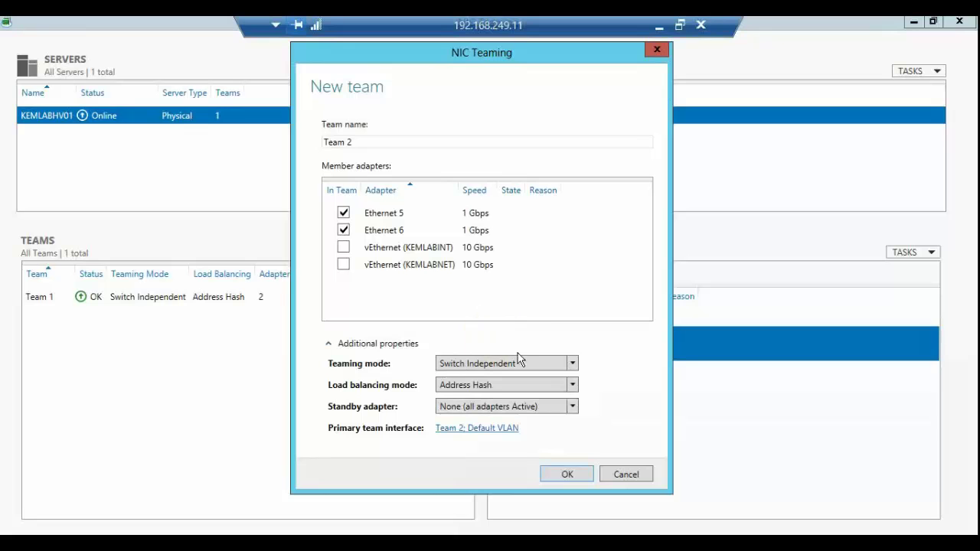
click(574, 364)
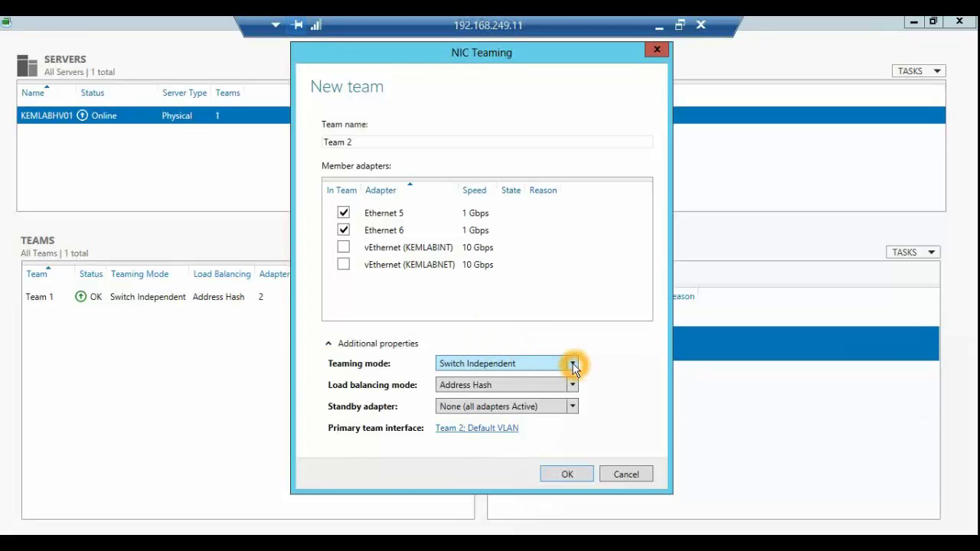
click(575, 386)
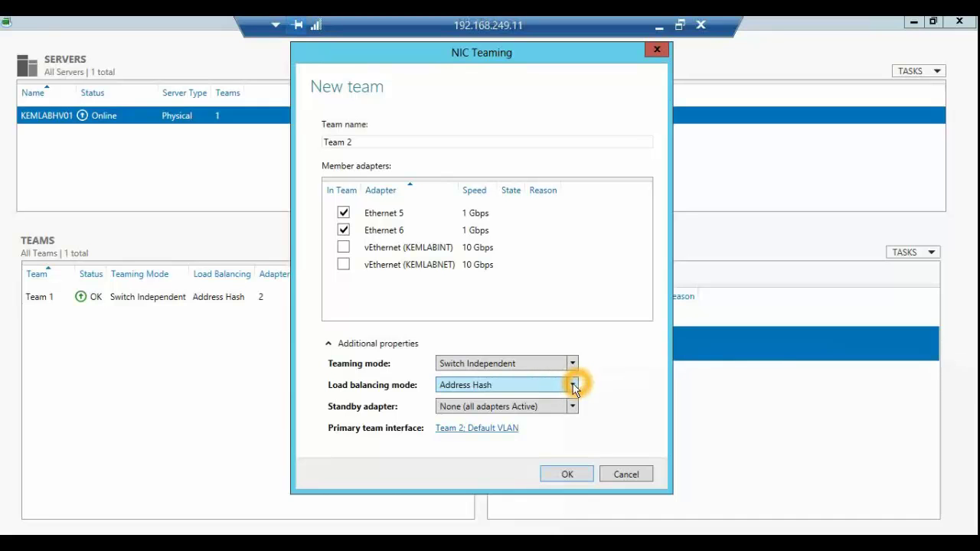
click(575, 385)
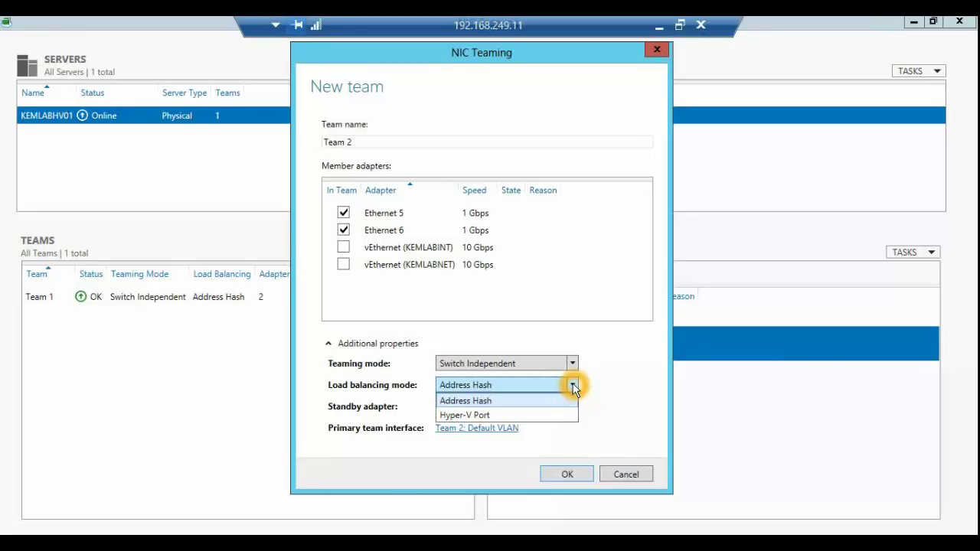
click(575, 389)
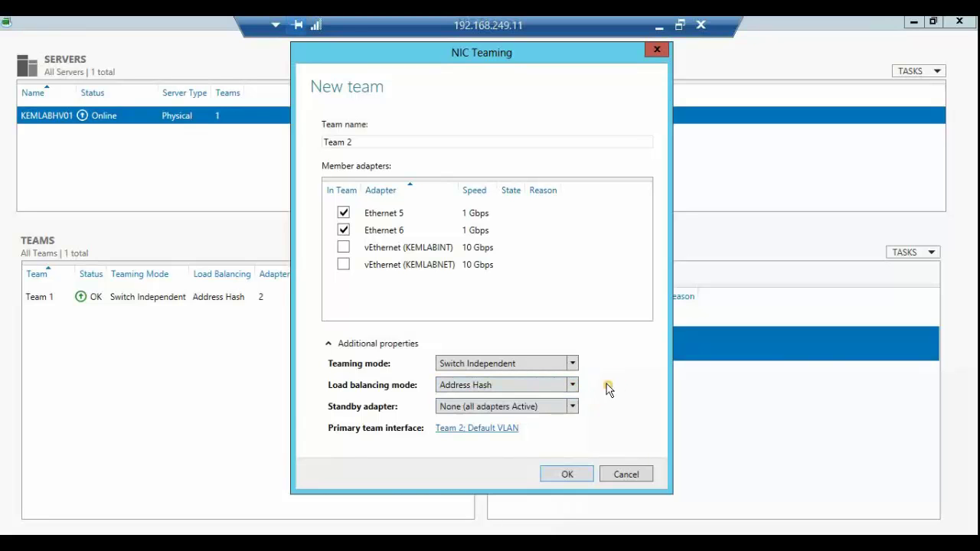
click(575, 407)
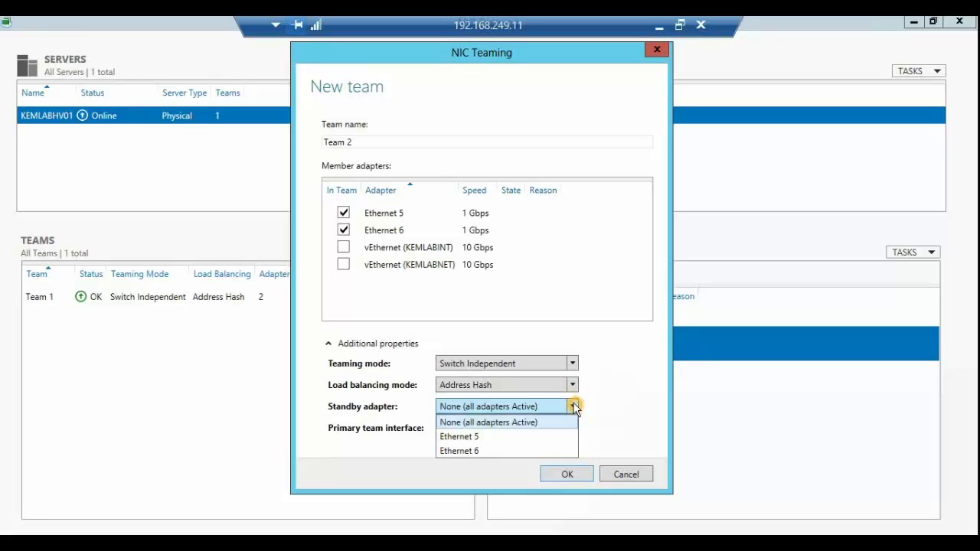
click(493, 423)
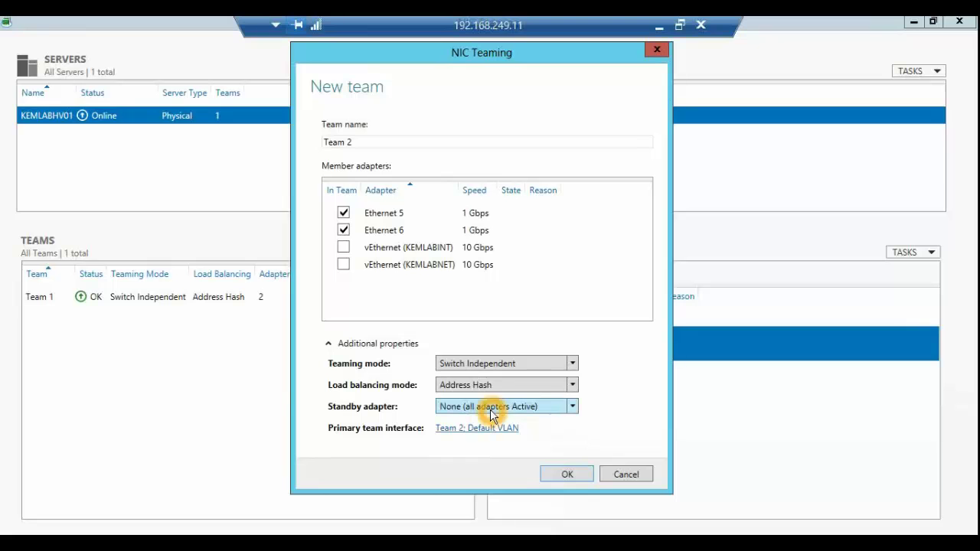
click(490, 409)
click(460, 436)
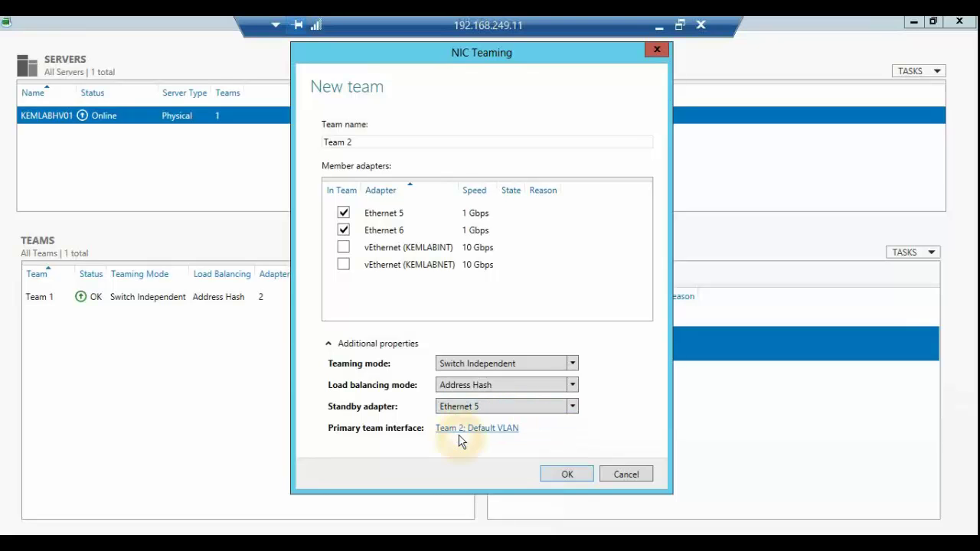
click(489, 412)
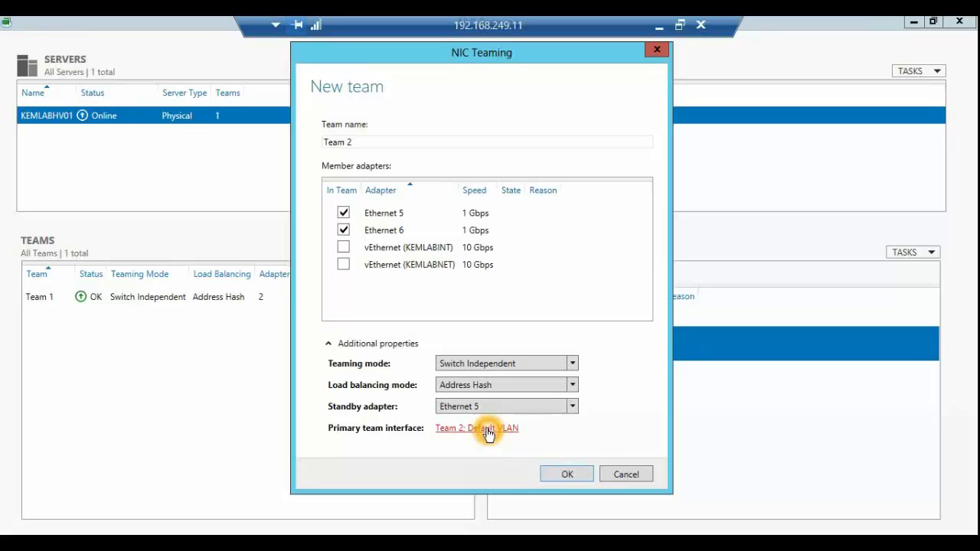
Step: Review the primary team interface VLAN options and keep the Default VLAN membership
click(488, 431)
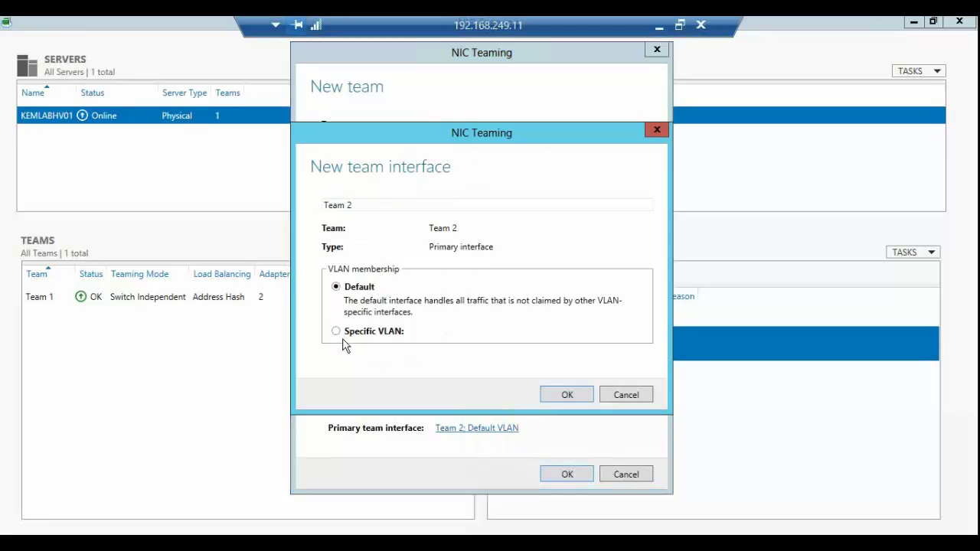
click(337, 285)
click(335, 334)
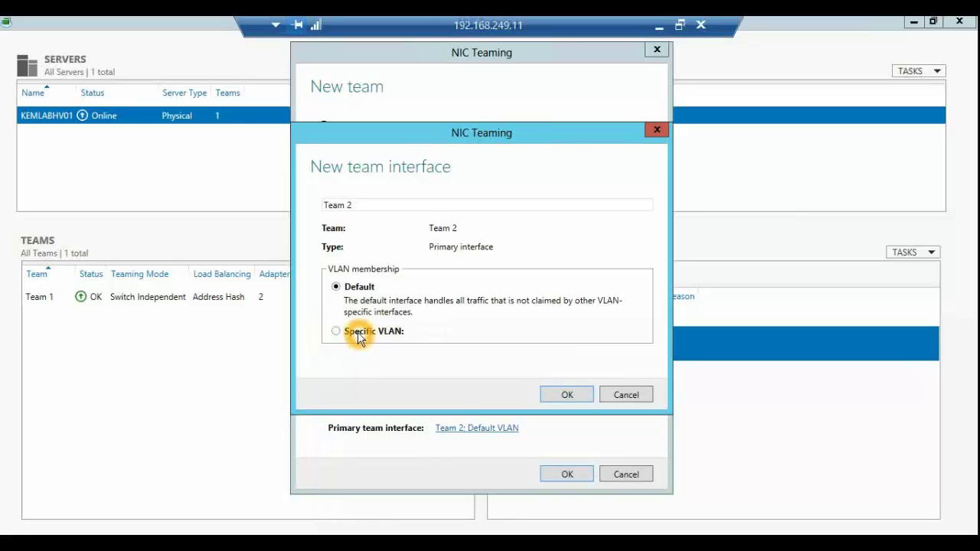
click(617, 394)
click(466, 430)
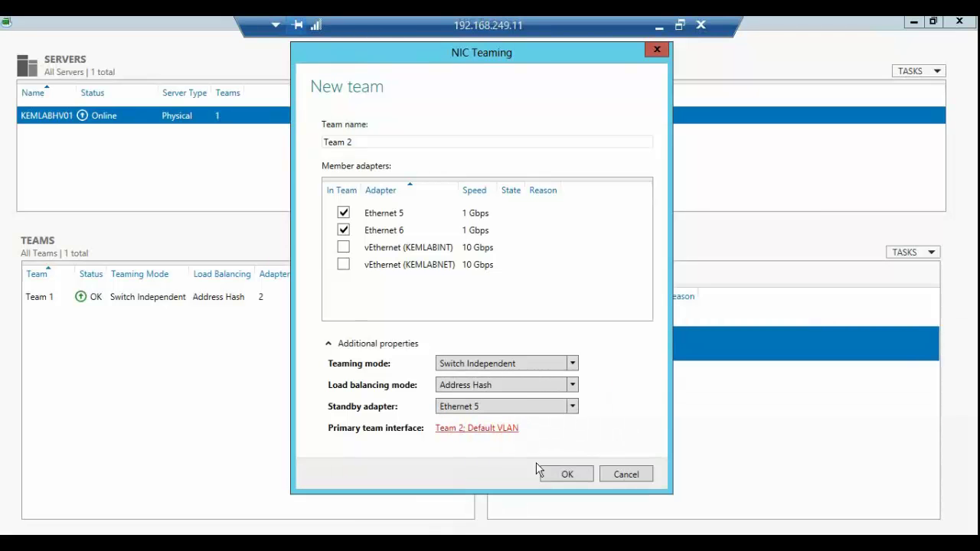
Step: Create Team 2, check its status, close NIC Teaming and minimize the remote session
click(565, 475)
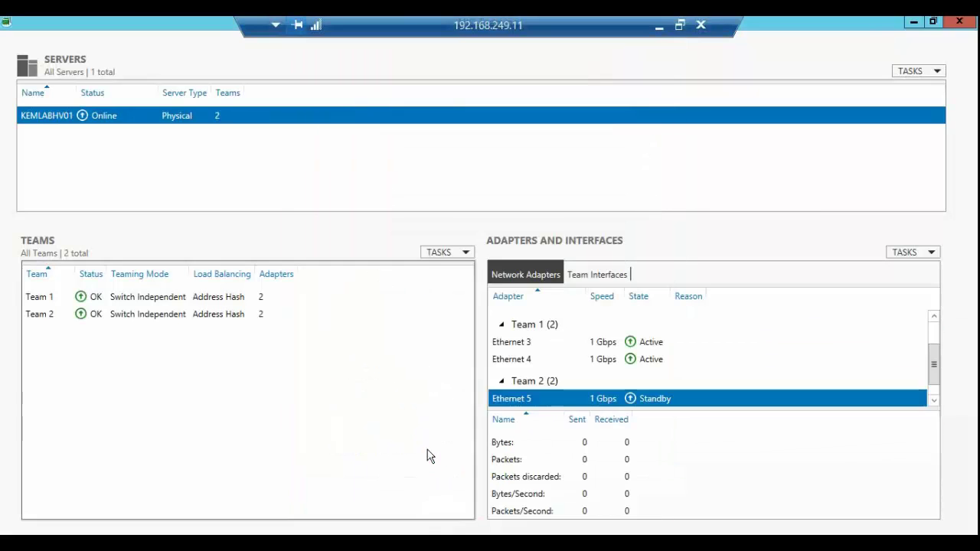
click(134, 319)
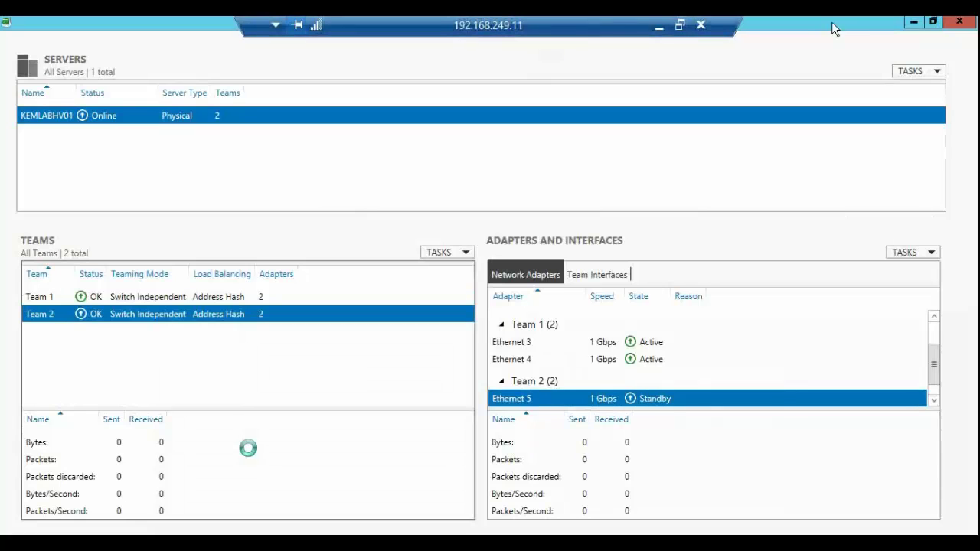
click(963, 26)
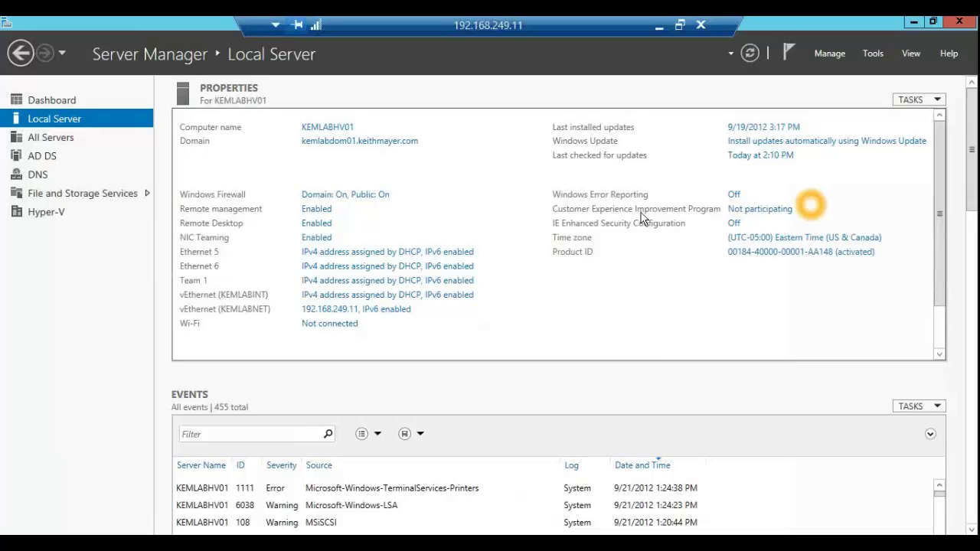
click(660, 26)
Step: From the Installer Quest page, open the Configure Local Storage study guide on Storage Spaces
click(506, 43)
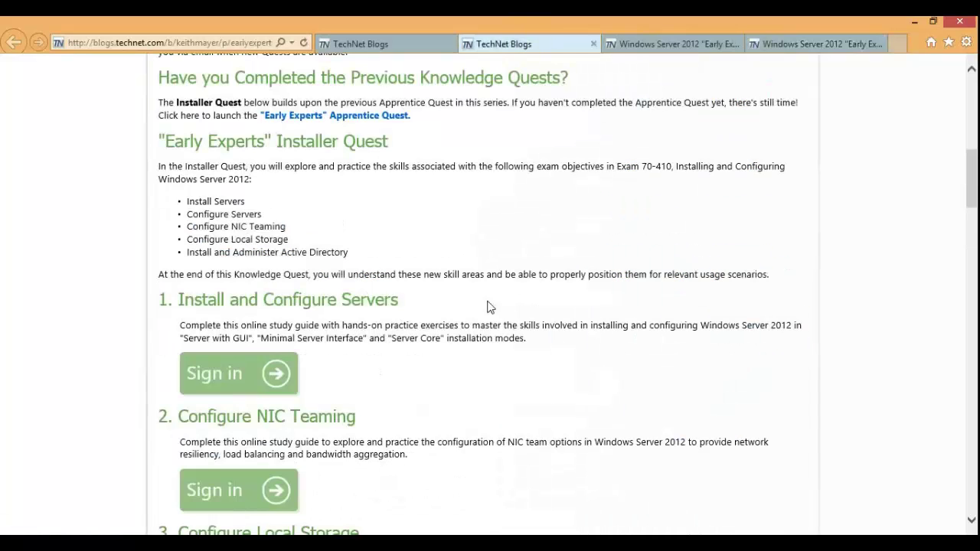
scroll(475, 333, down, 3)
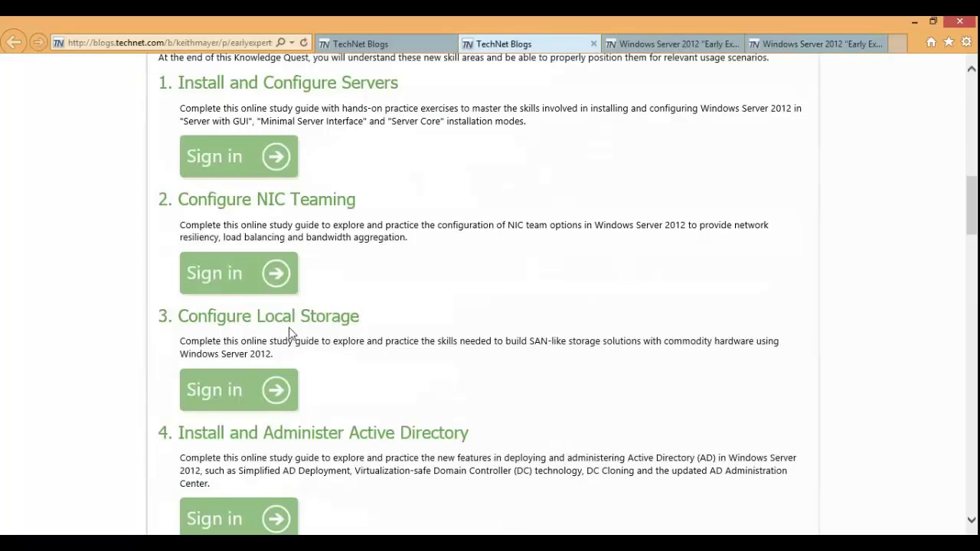
click(274, 389)
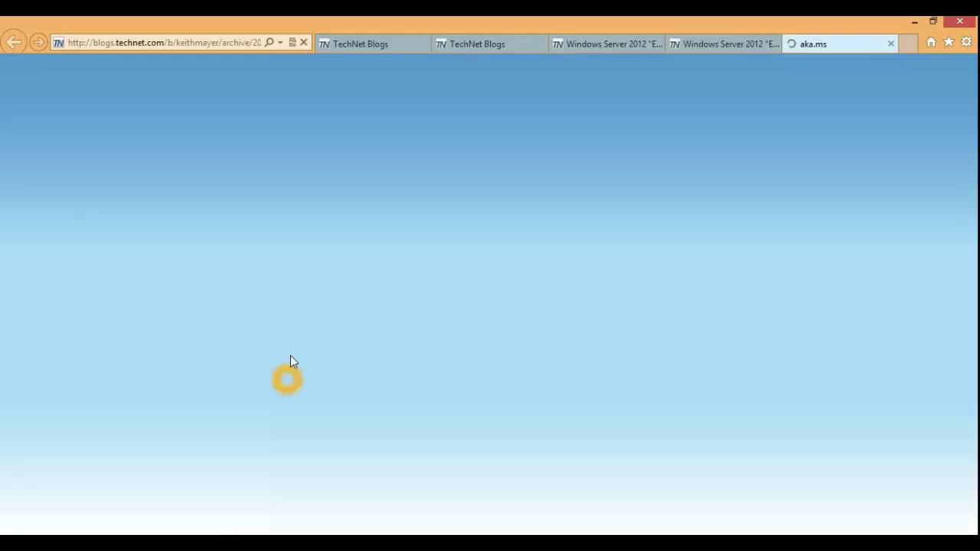
scroll(342, 303, down, 3)
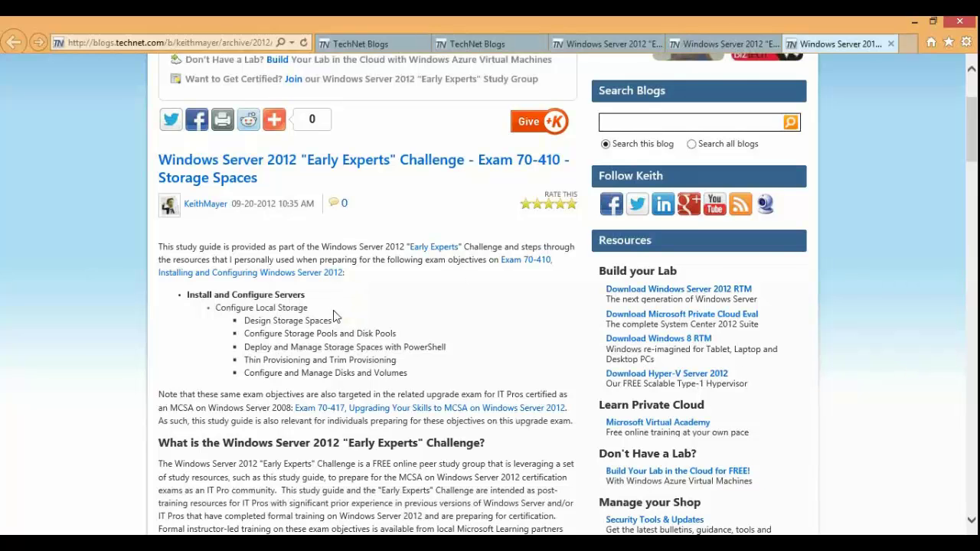
Step: Scroll down the Storage Spaces post to its video
scroll(337, 306, down, 4)
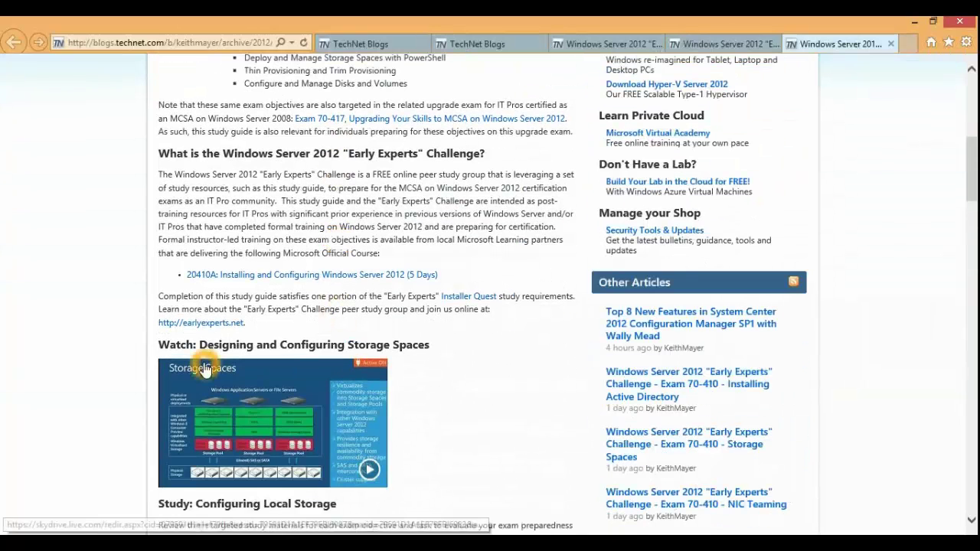
scroll(210, 367, down, 5)
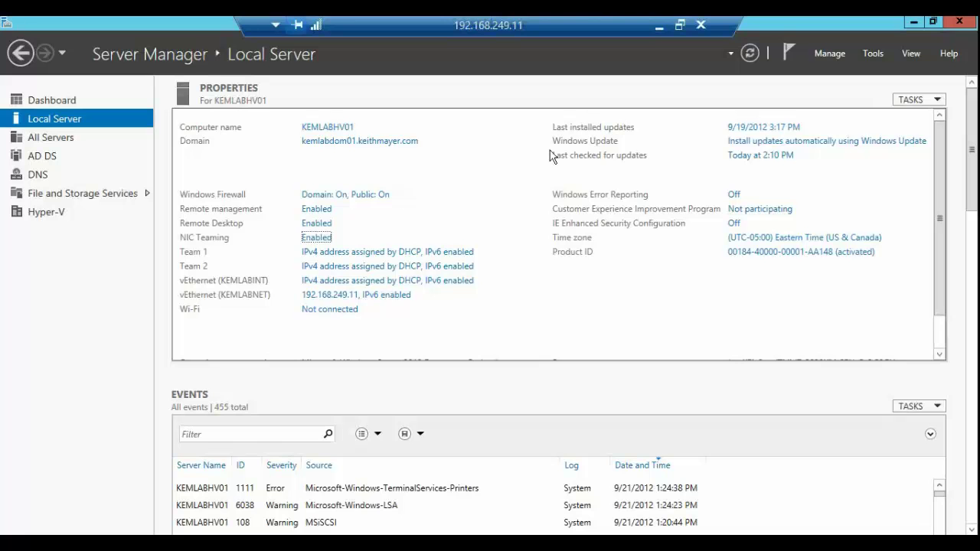
Step: Launch Computer Management from Server Manager's Tools menu
click(827, 55)
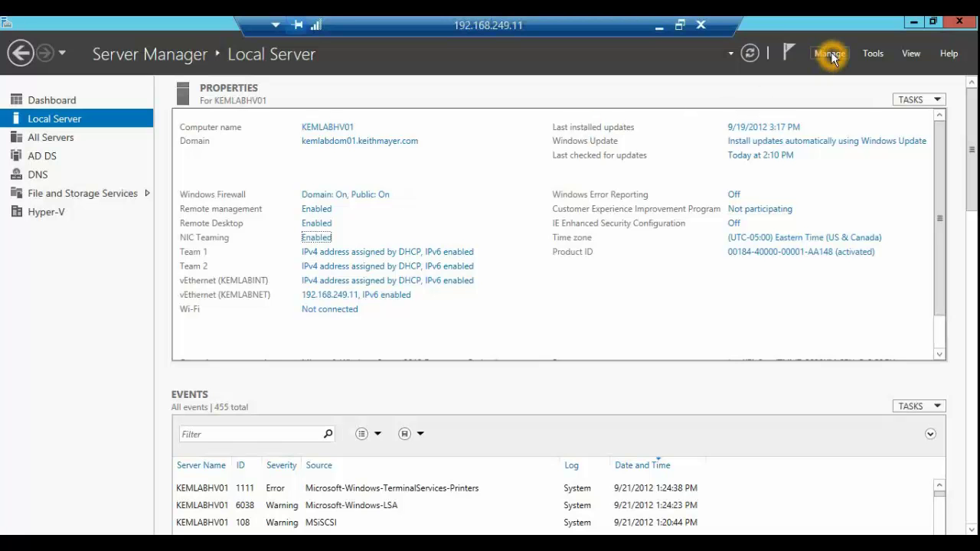
click(871, 53)
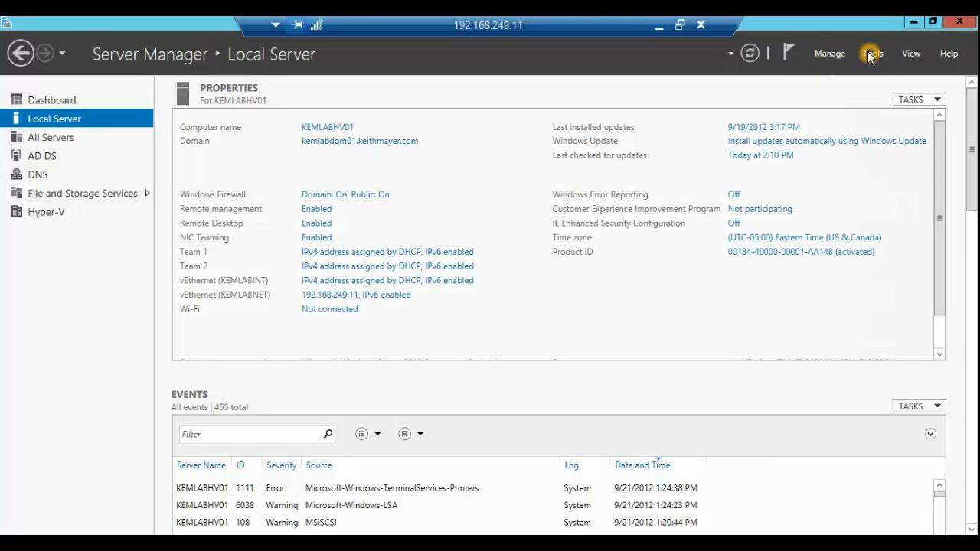
click(833, 167)
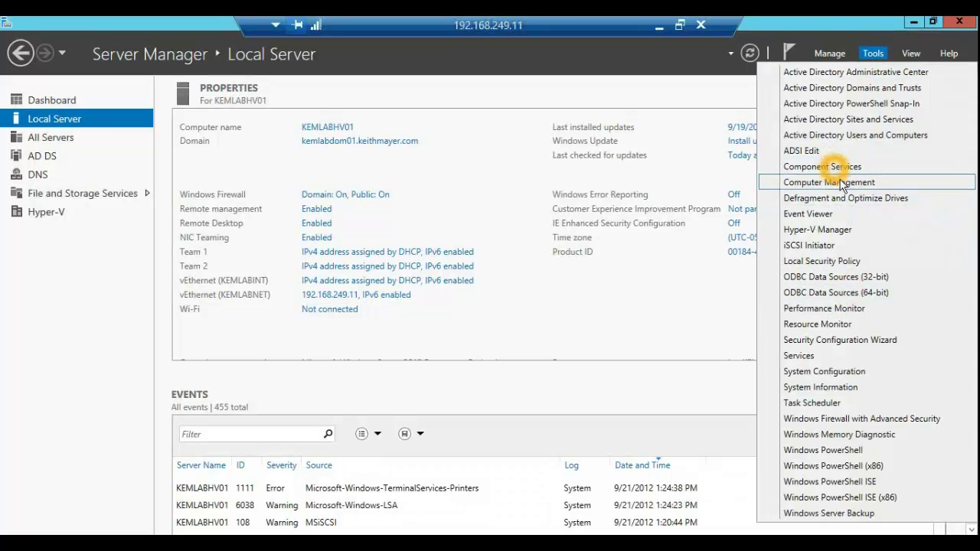
click(884, 183)
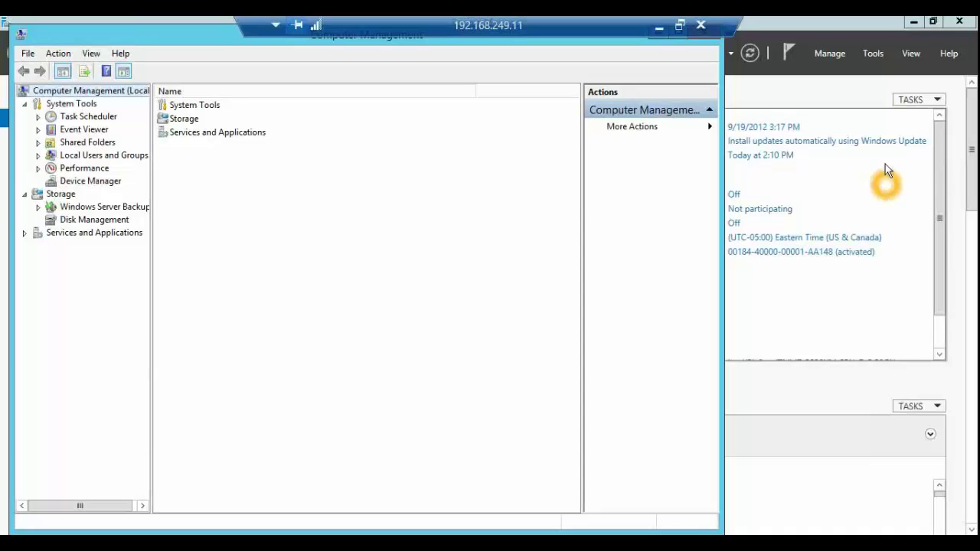
Step: Maximize Computer Management, select Disk Management and start Create VHD
double_click(204, 41)
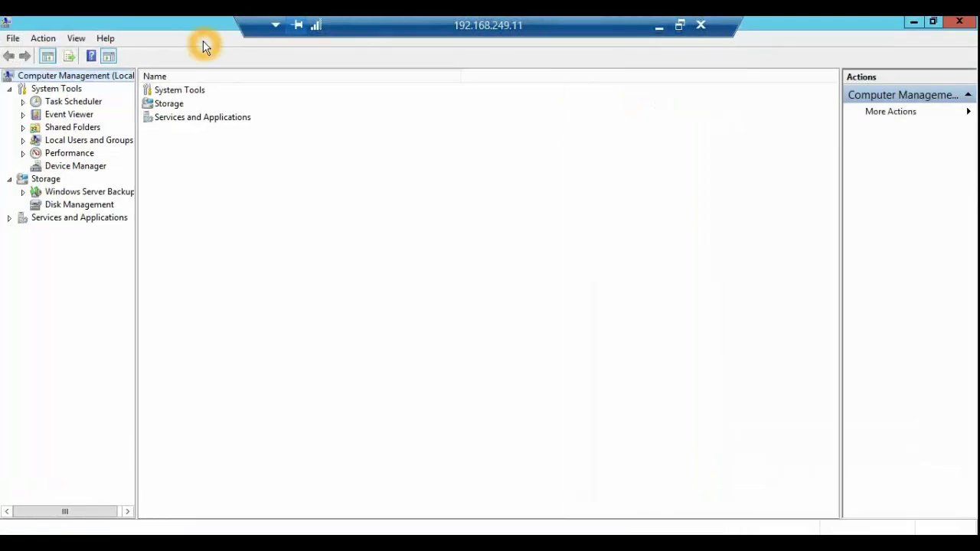
click(104, 208)
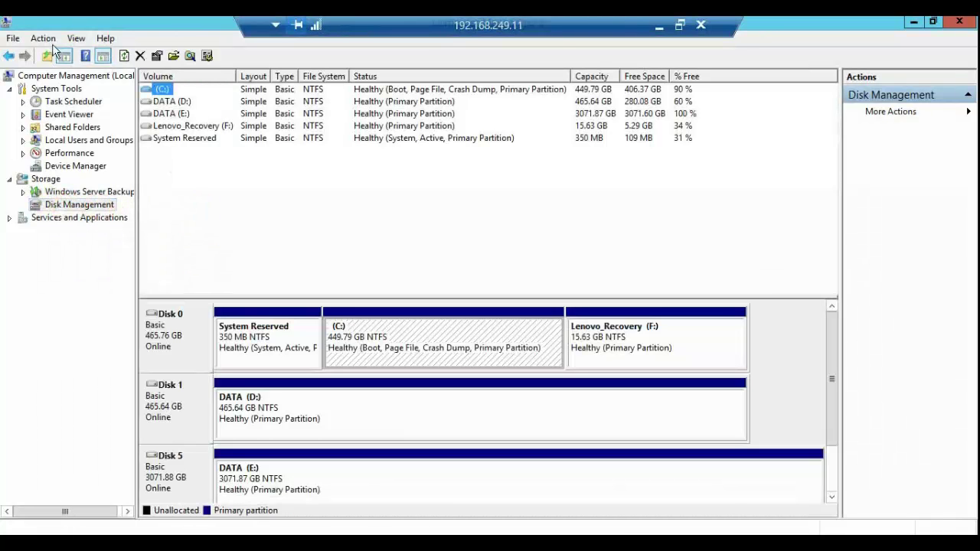
click(43, 40)
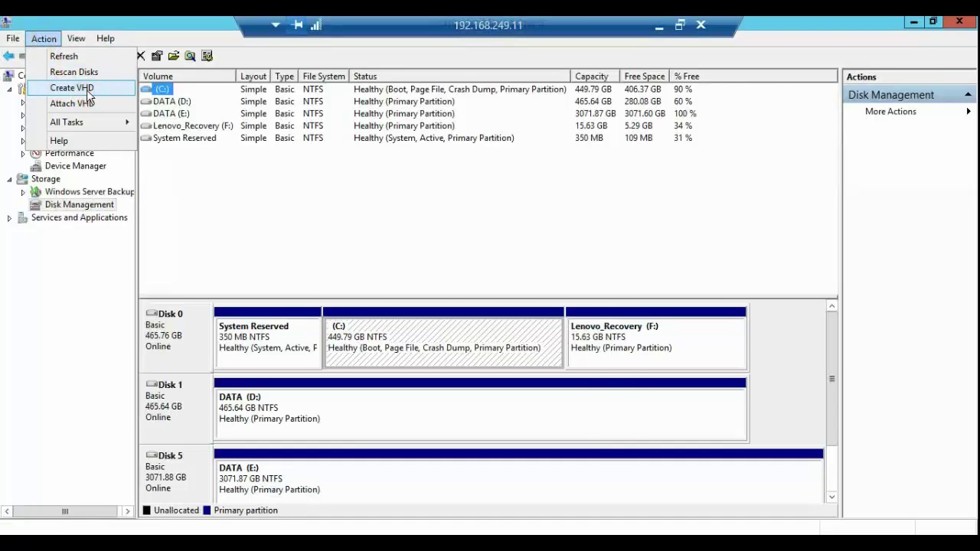
click(84, 89)
Step: Set the virtual disk location to C:\LABVHD01 and its size to 500 GB
click(387, 179)
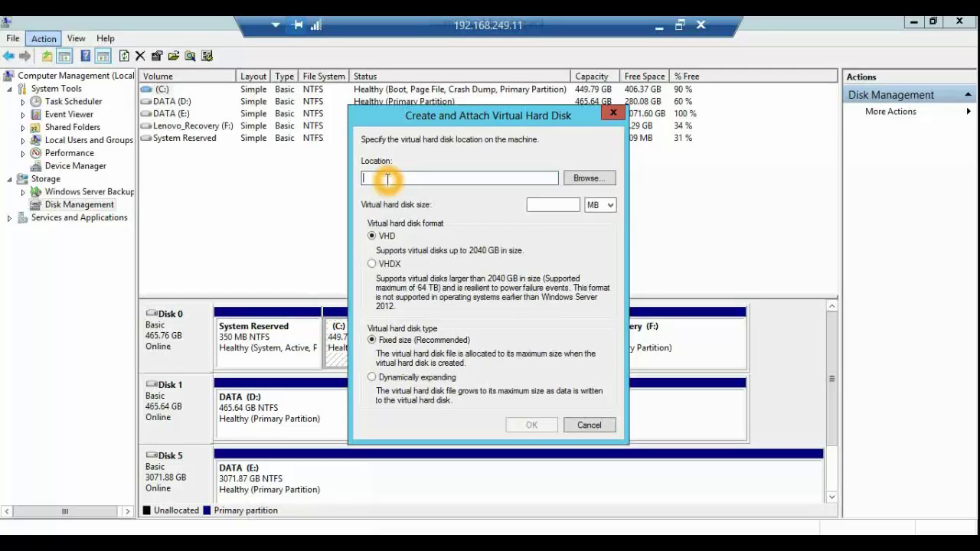
text(C:\)
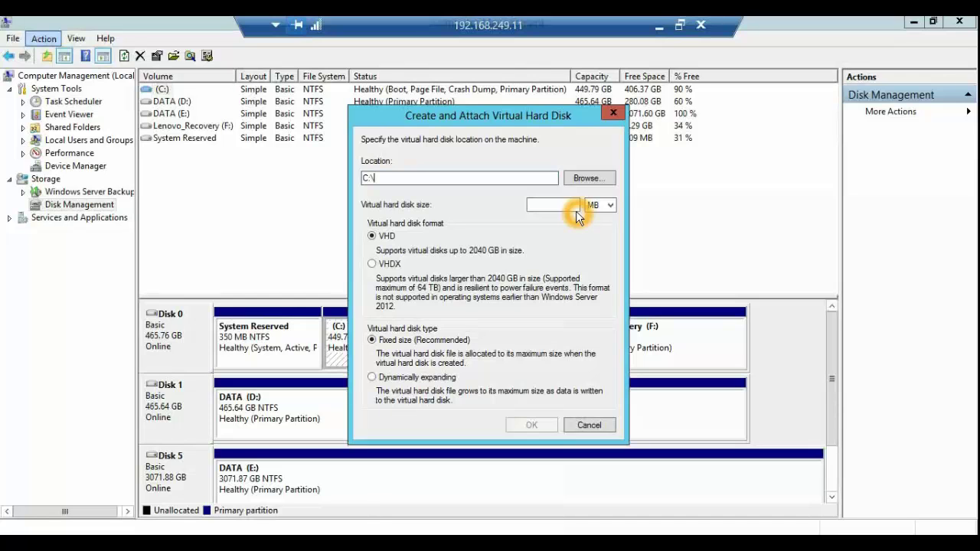
text(LABVHD01)
click(574, 206)
text(500)
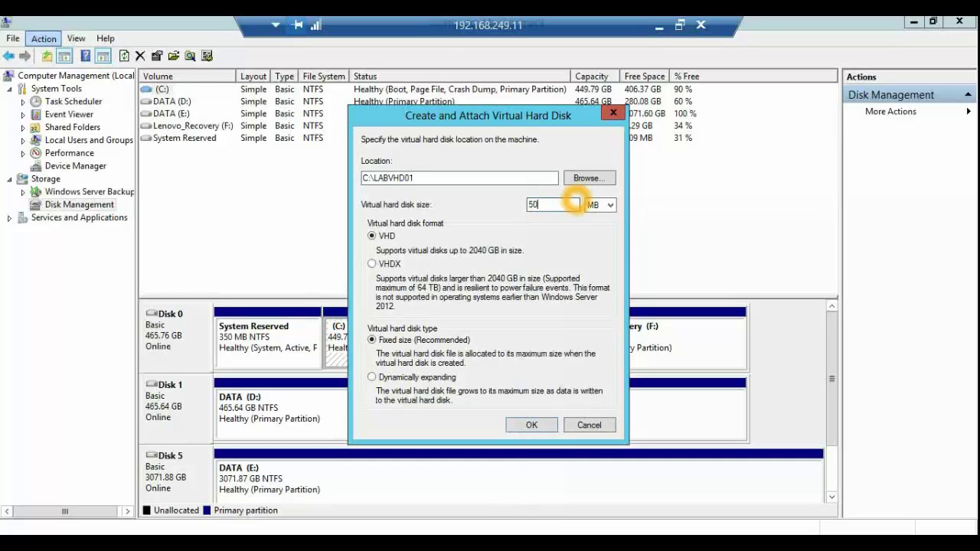
click(605, 205)
click(608, 227)
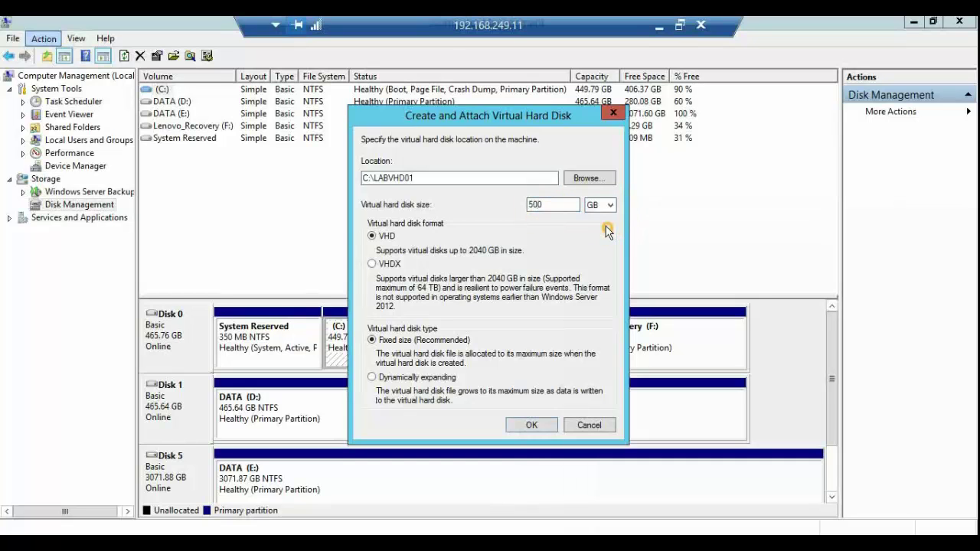
Step: Submit C:\LABVHD01 as a dynamically expanding VHDX; it fails because the file exists
click(374, 265)
click(393, 266)
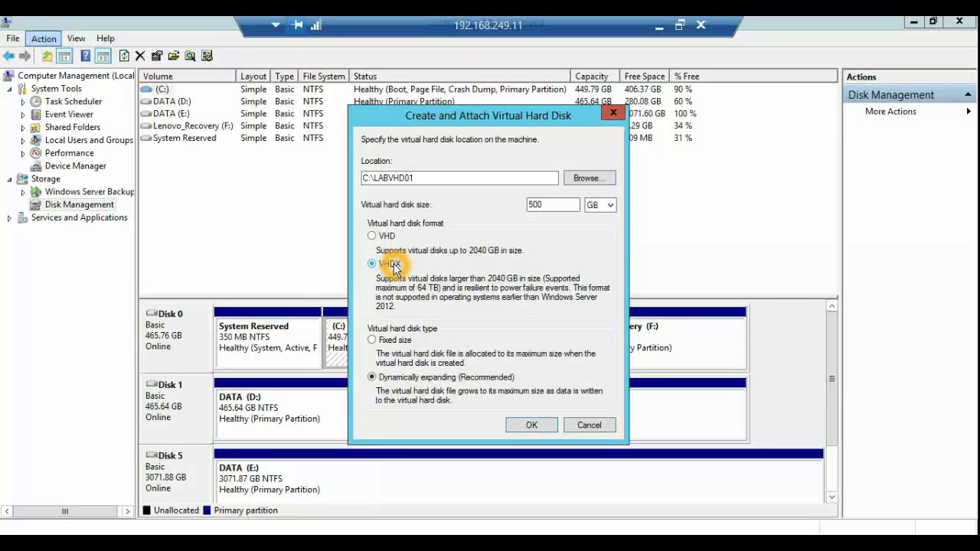
click(392, 179)
click(546, 203)
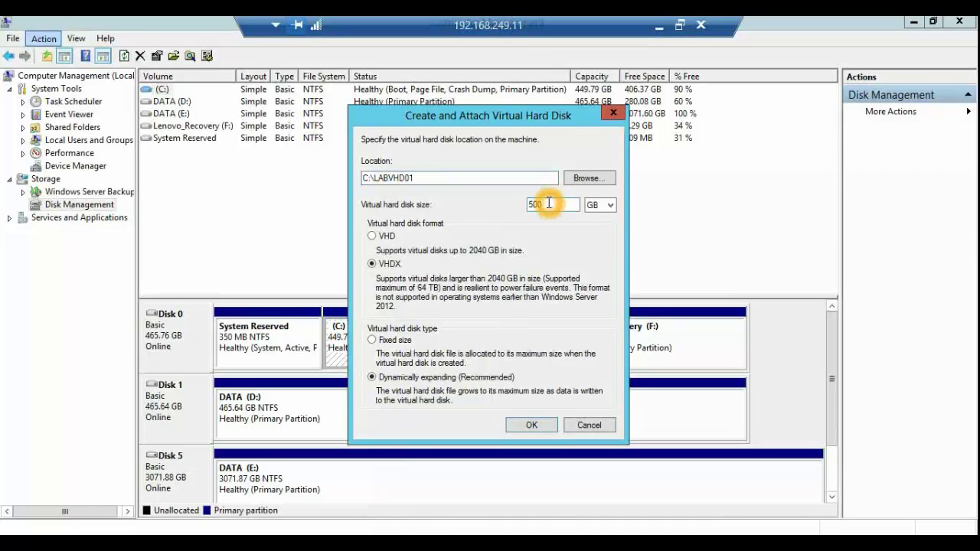
click(402, 265)
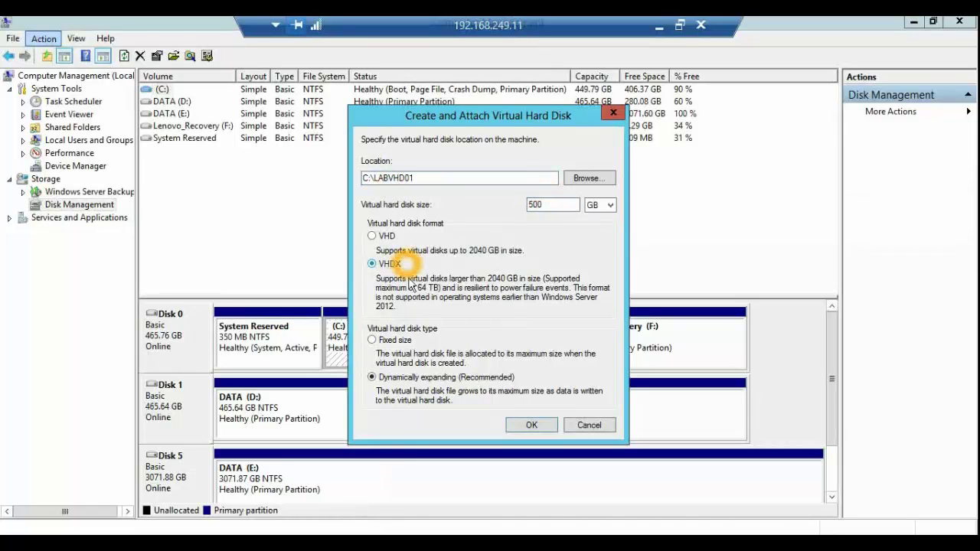
click(532, 425)
Step: Dismiss the file-exists error and start a new VHD at C:\LABVHD12
click(518, 335)
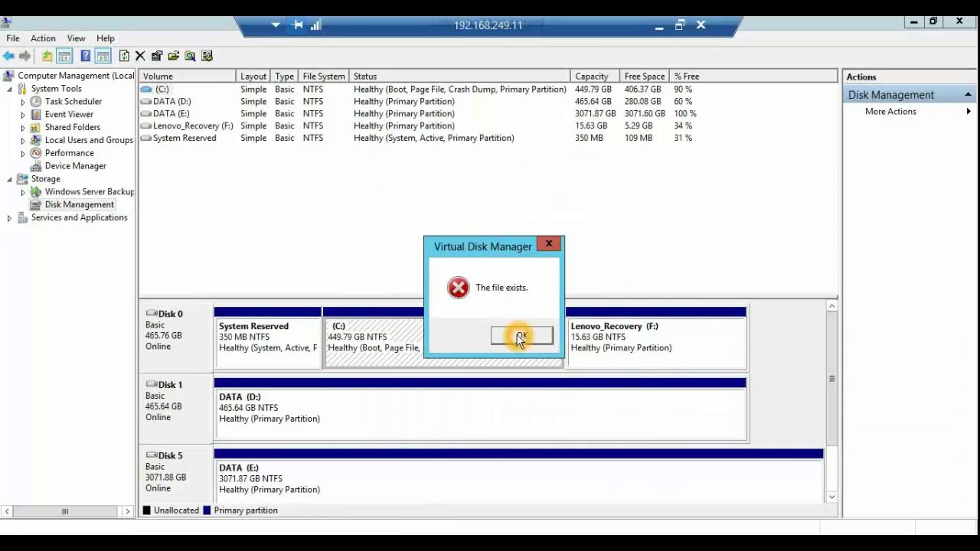
click(43, 38)
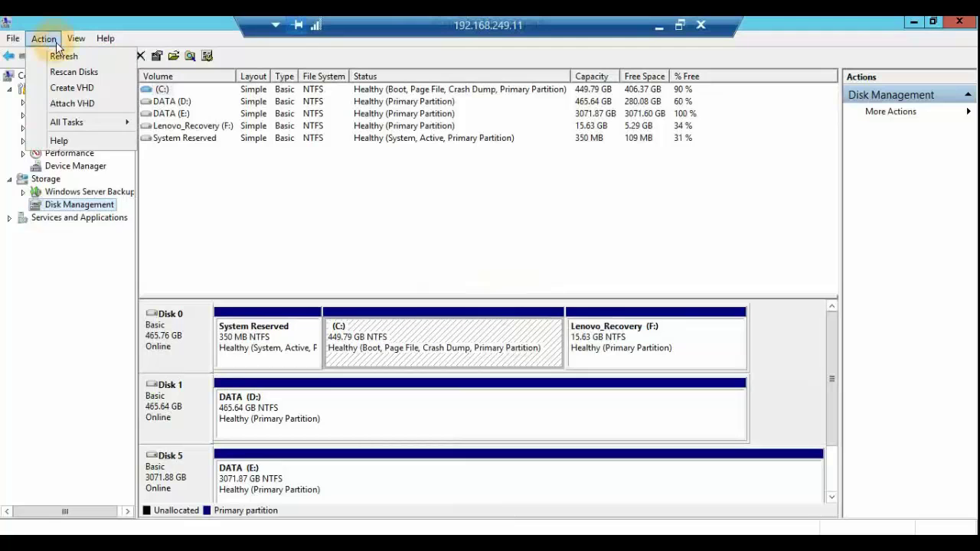
click(76, 87)
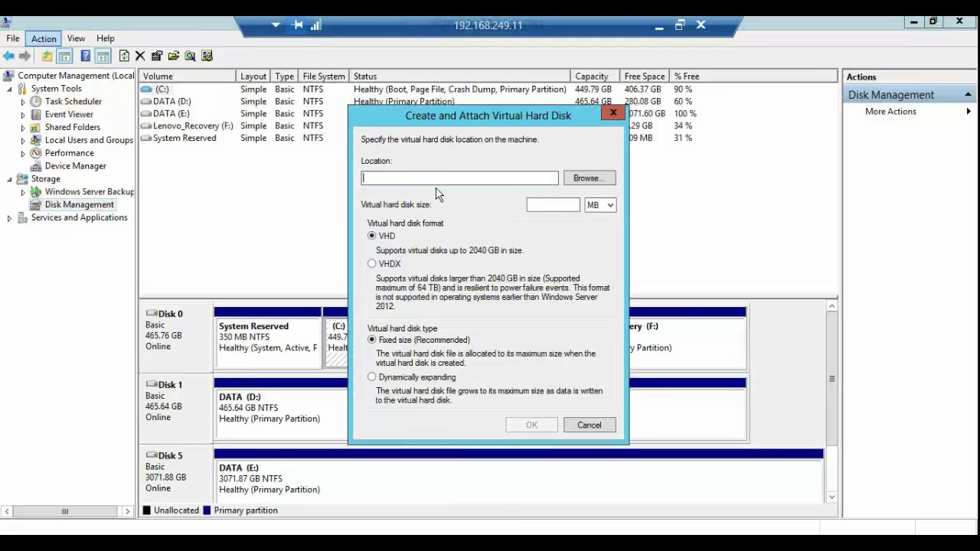
text(C:\LAVH)
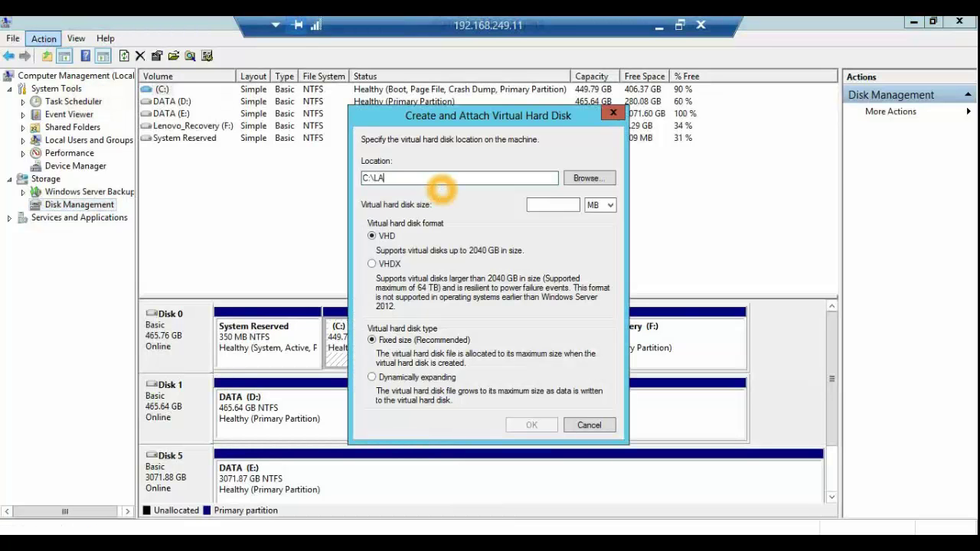
key(BackSpace)
key(BackSpace)
text(BVHD12)
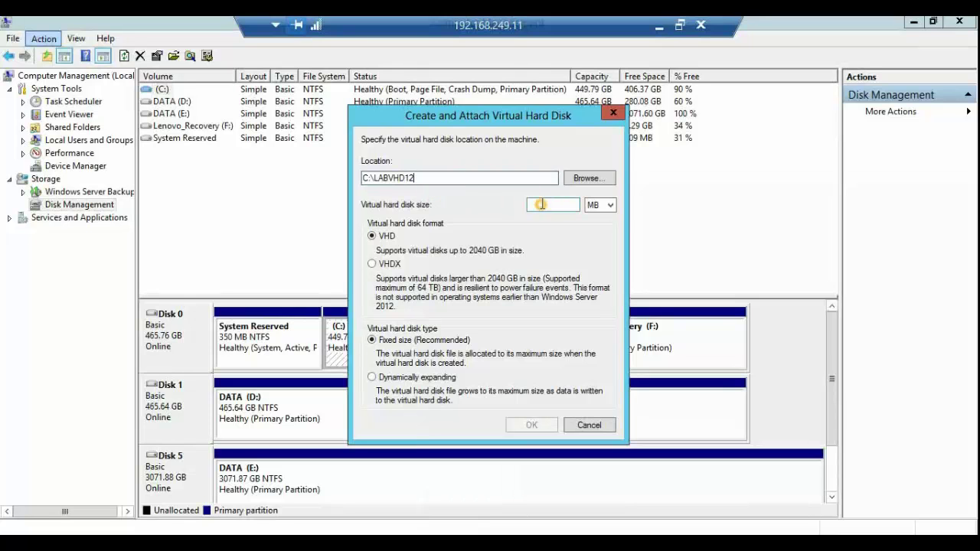
Step: Create it as a 500 GB VHDX and scroll down to see Disk 6
click(536, 205)
text(500)
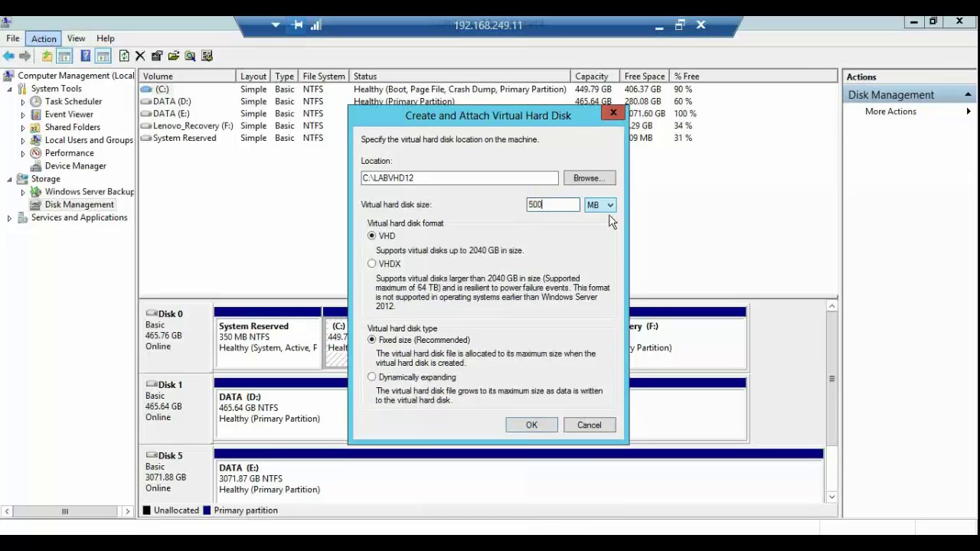
click(600, 204)
click(602, 224)
click(373, 264)
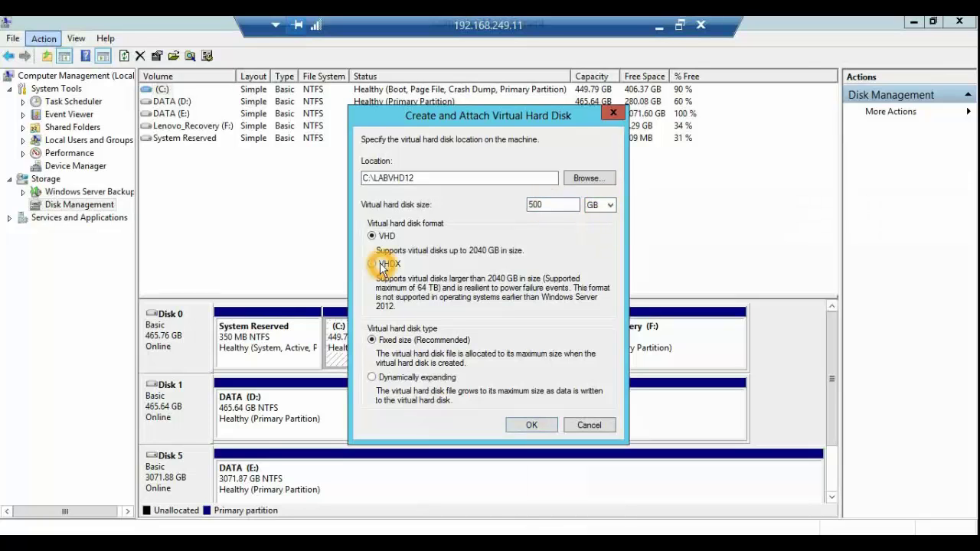
click(528, 425)
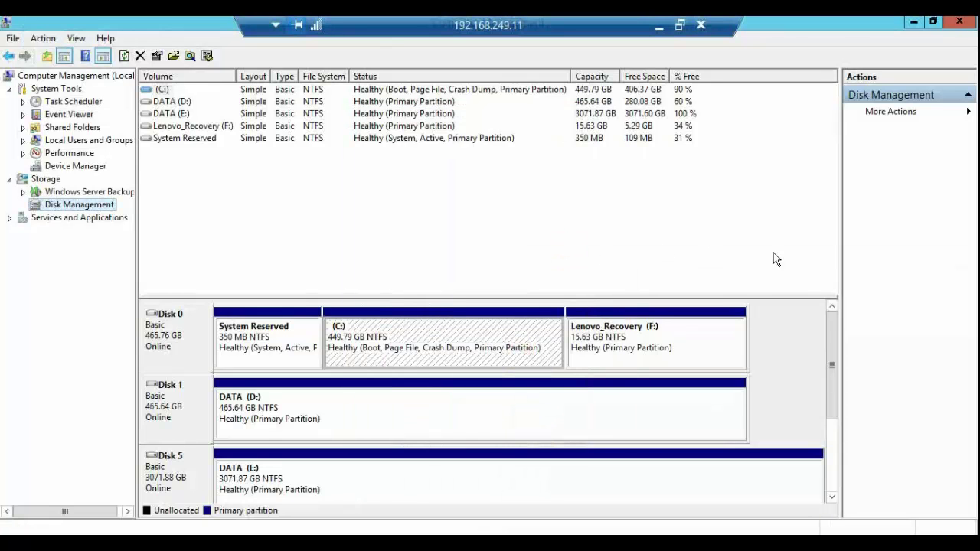
drag(835, 346, 829, 418)
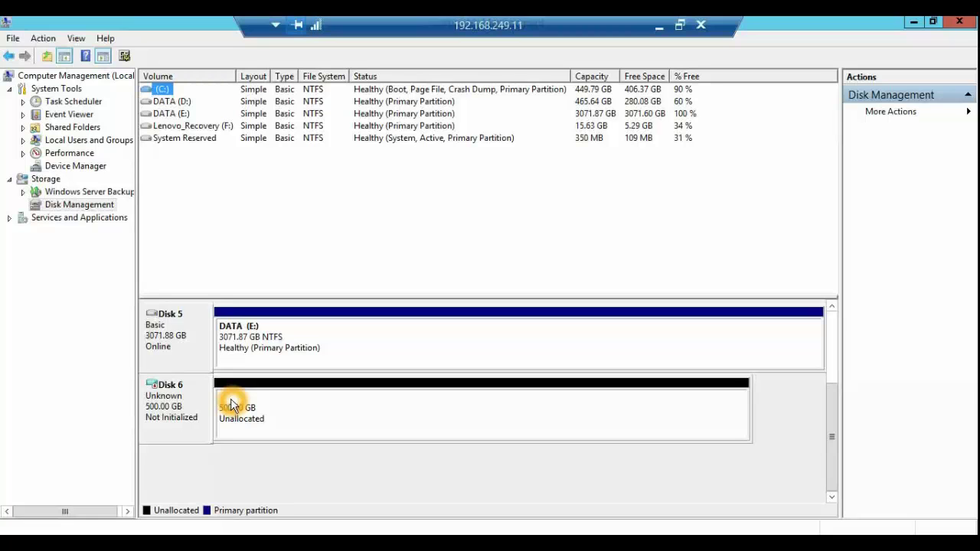
click(46, 40)
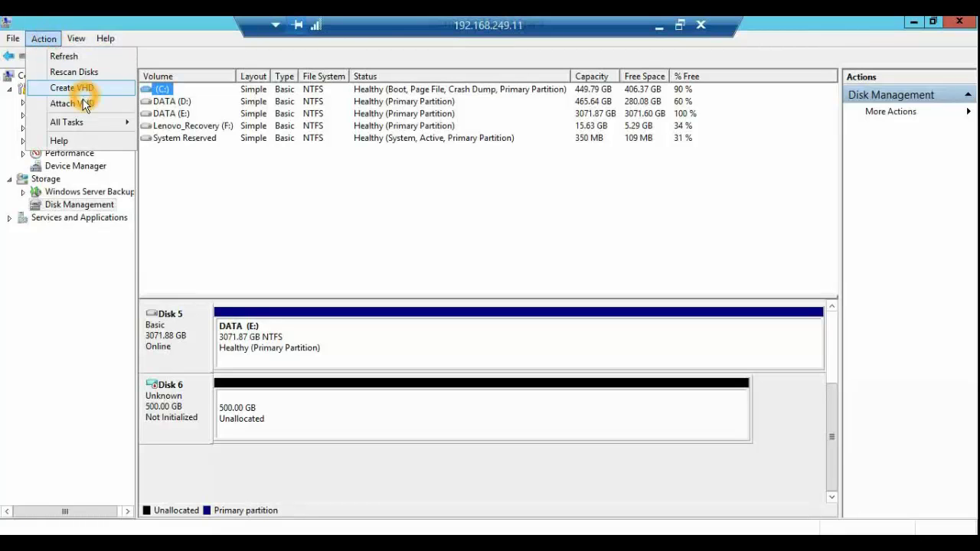
click(104, 108)
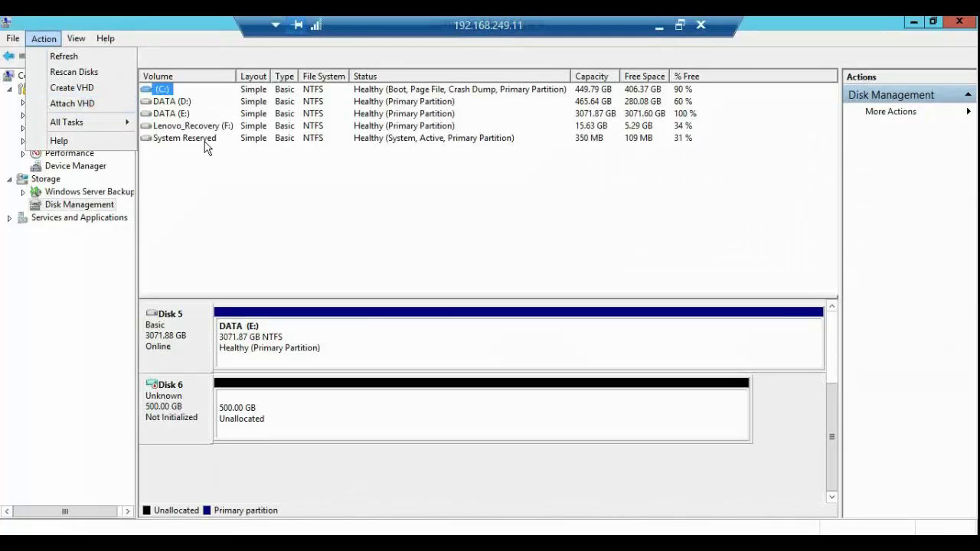
click(214, 175)
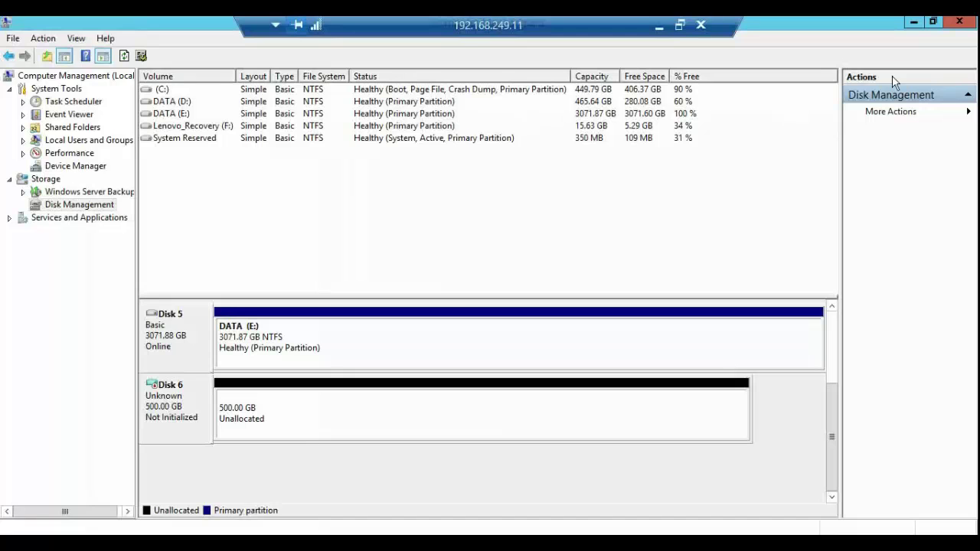
click(909, 32)
click(834, 113)
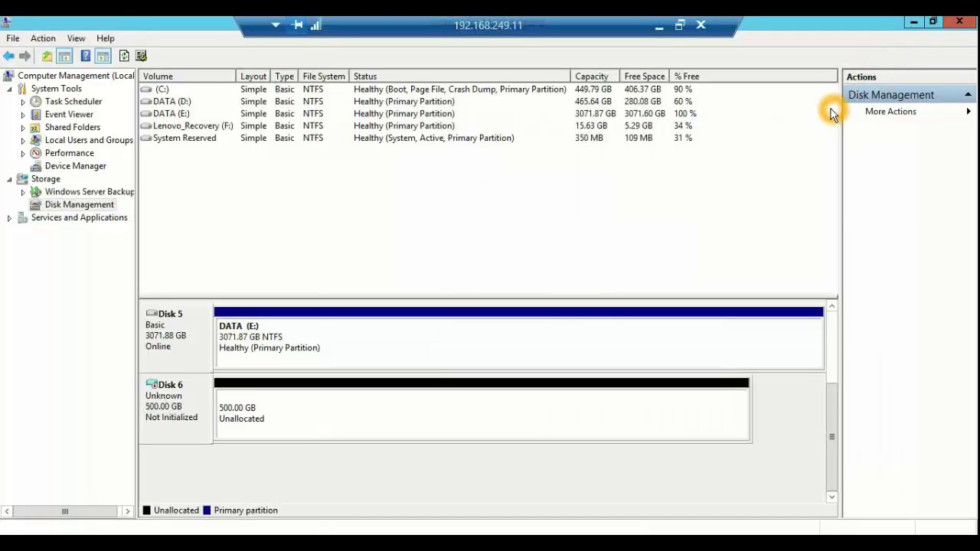
Step: Close Computer Management and show the Storage Pools view in File and Storage Services
click(960, 24)
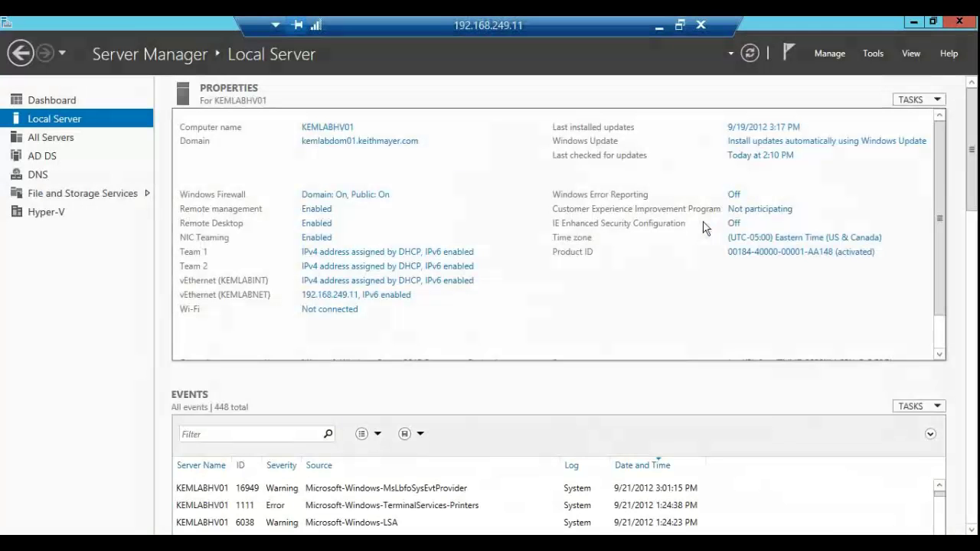
click(703, 226)
click(30, 193)
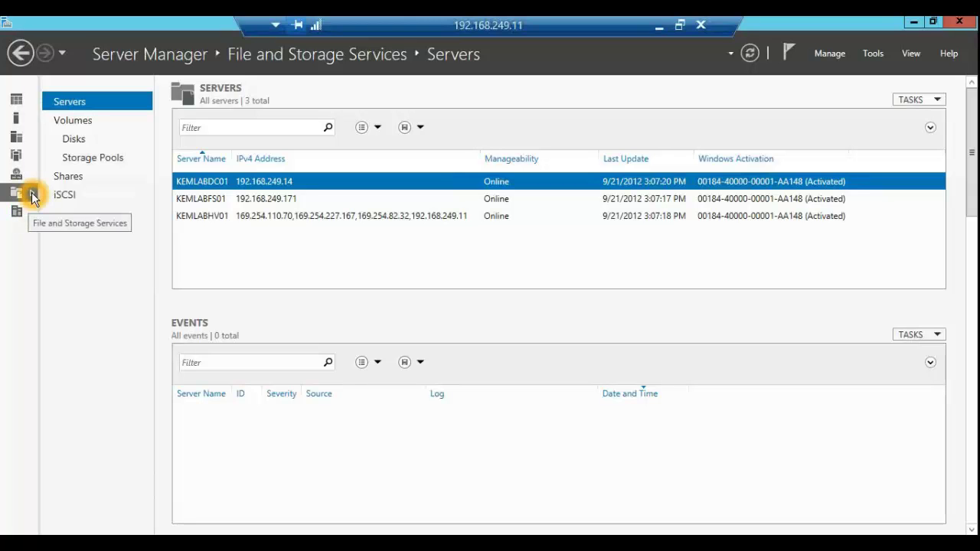
click(76, 138)
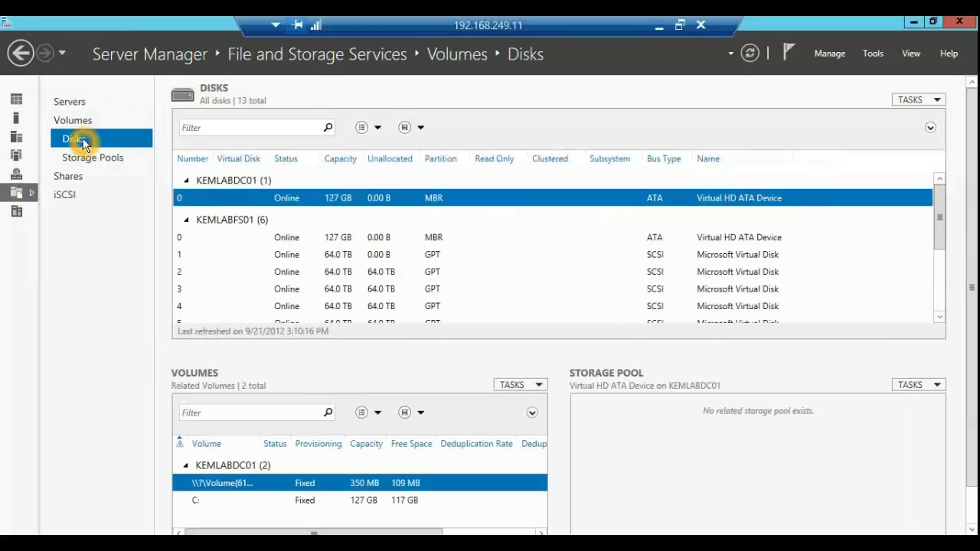
click(90, 161)
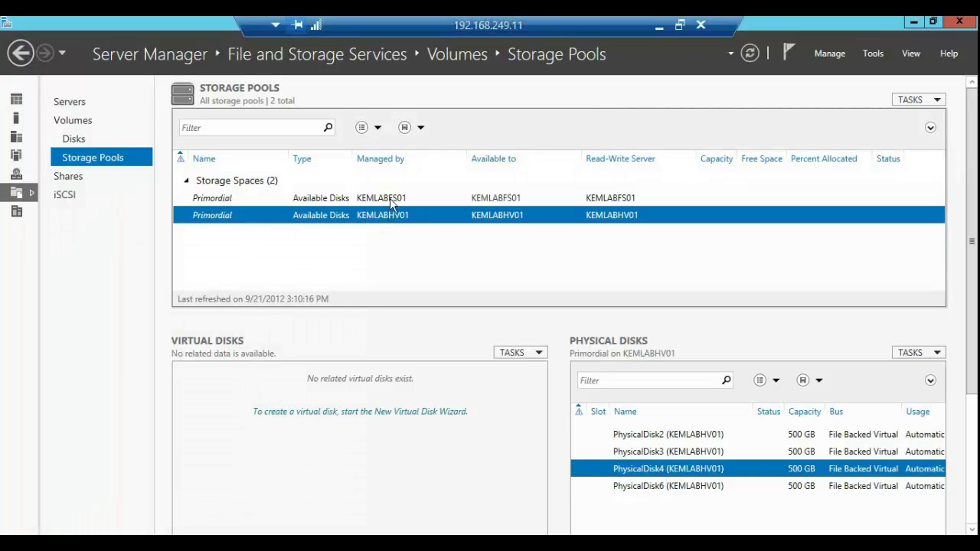
click(383, 212)
click(379, 227)
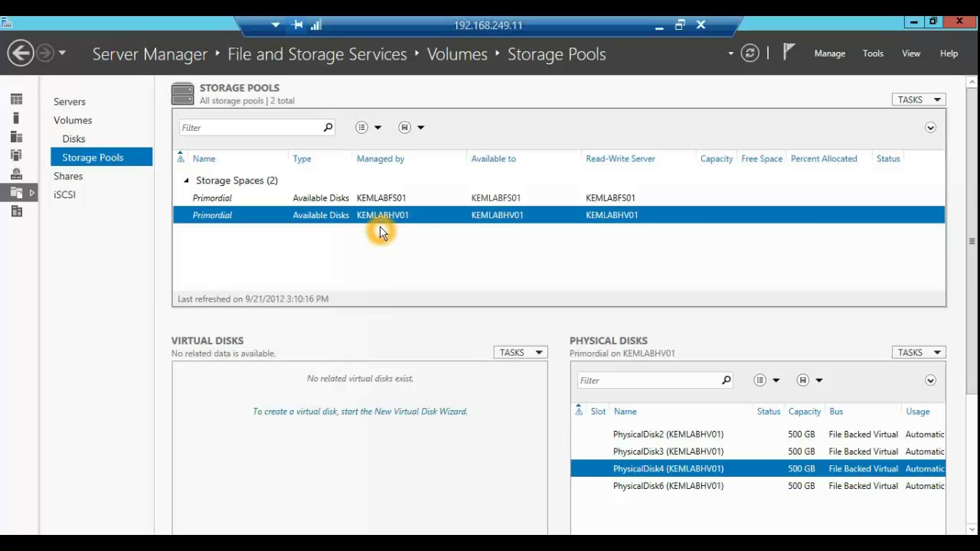
click(382, 221)
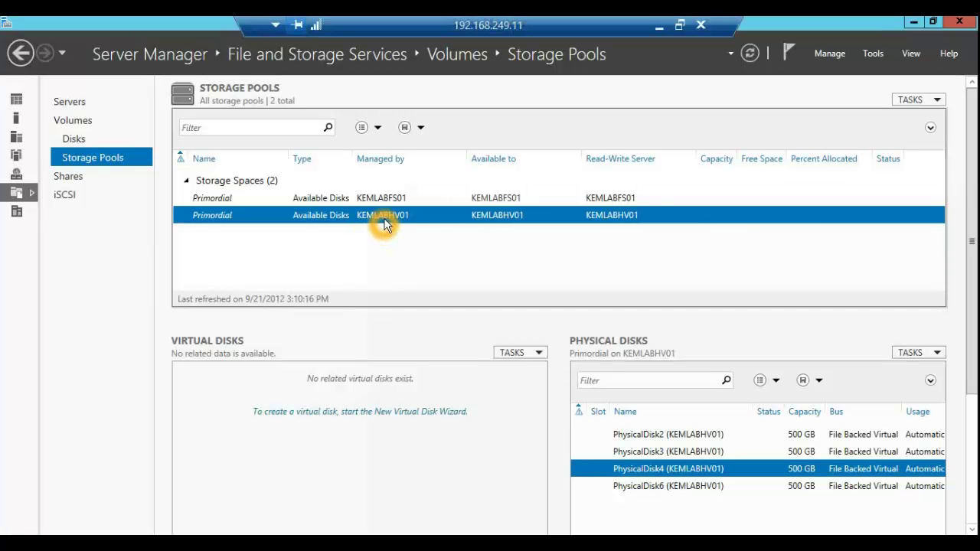
mouse_move(396, 238)
mouse_down()
mouse_move(387, 206)
mouse_move(396, 217)
mouse_up()
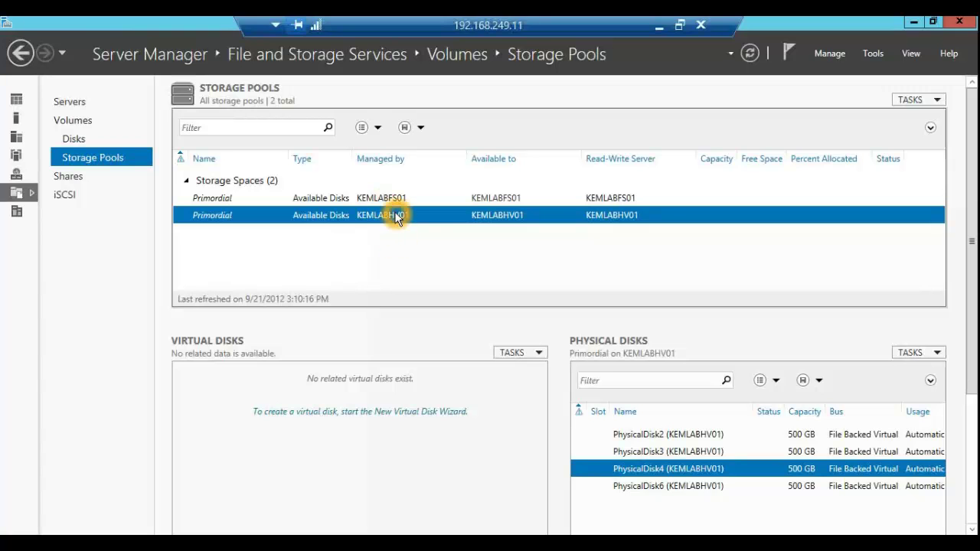
click(345, 242)
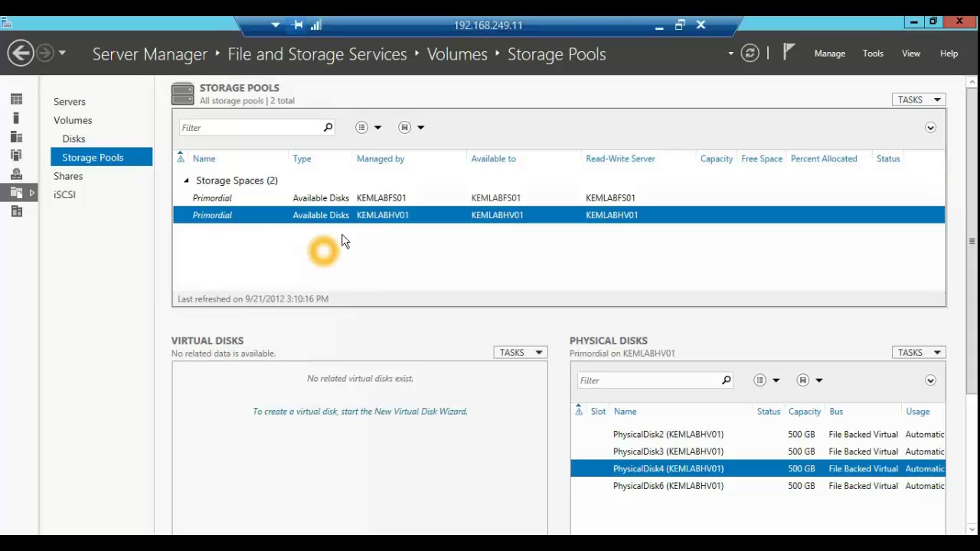
click(215, 213)
click(376, 223)
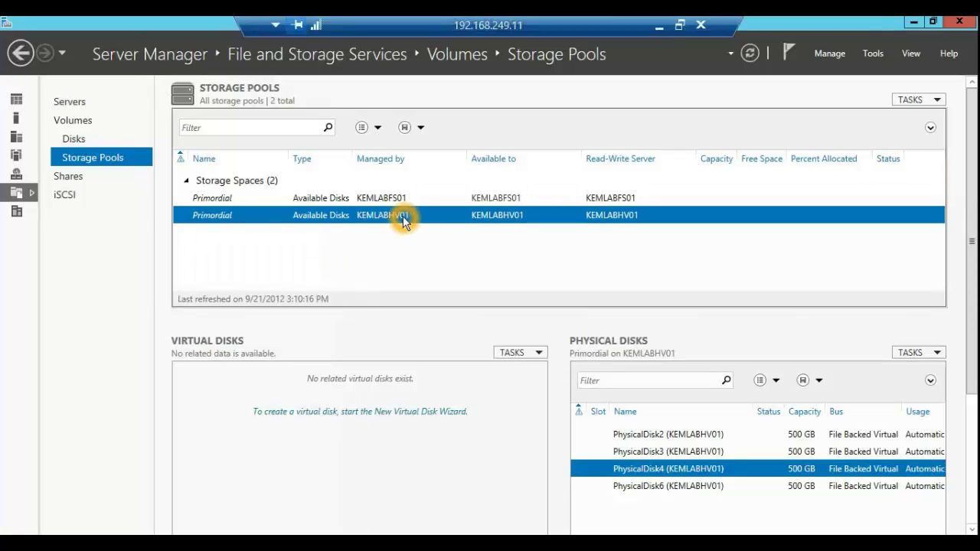
click(674, 448)
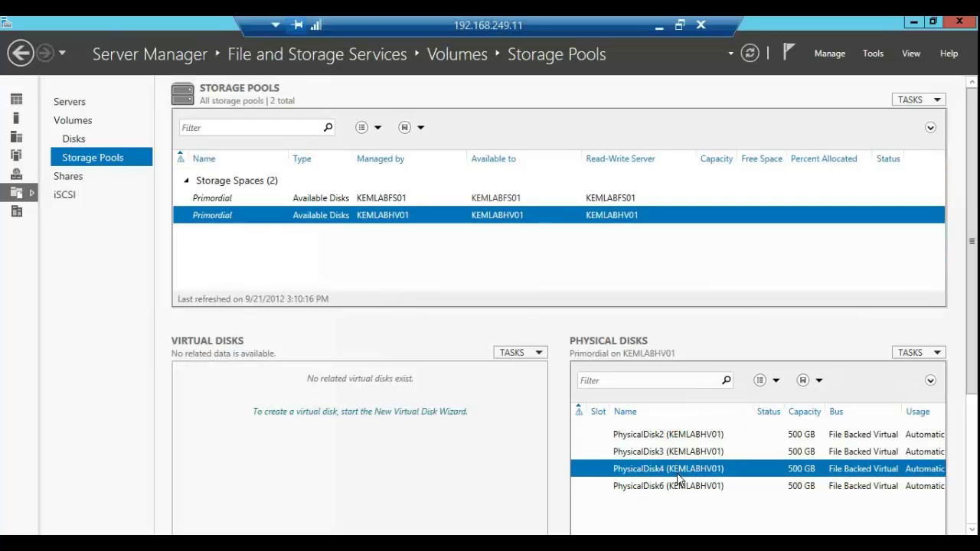
click(679, 479)
click(673, 438)
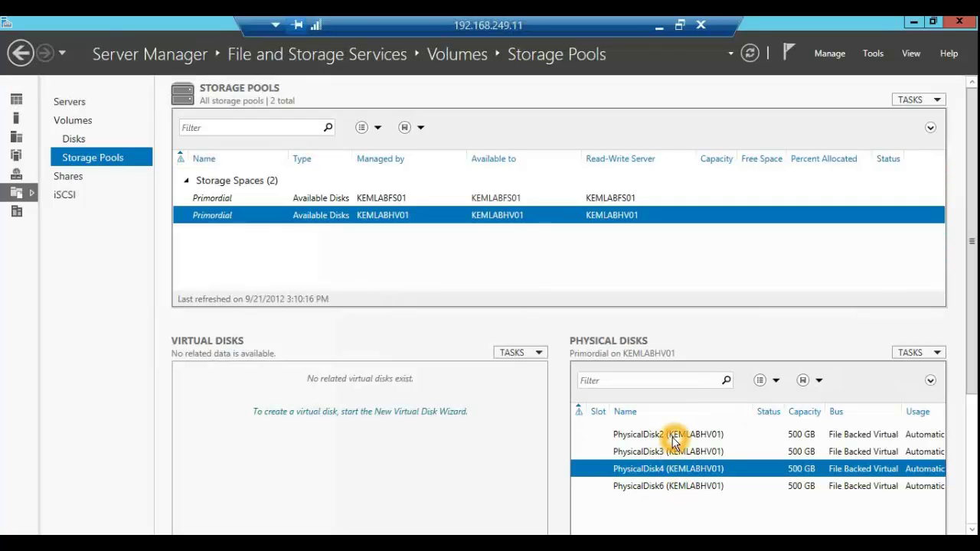
click(674, 463)
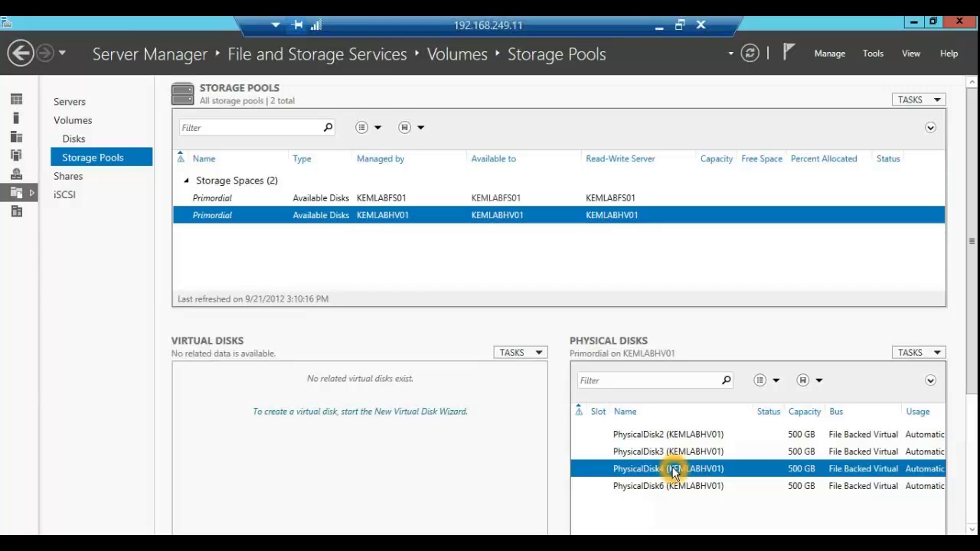
click(659, 441)
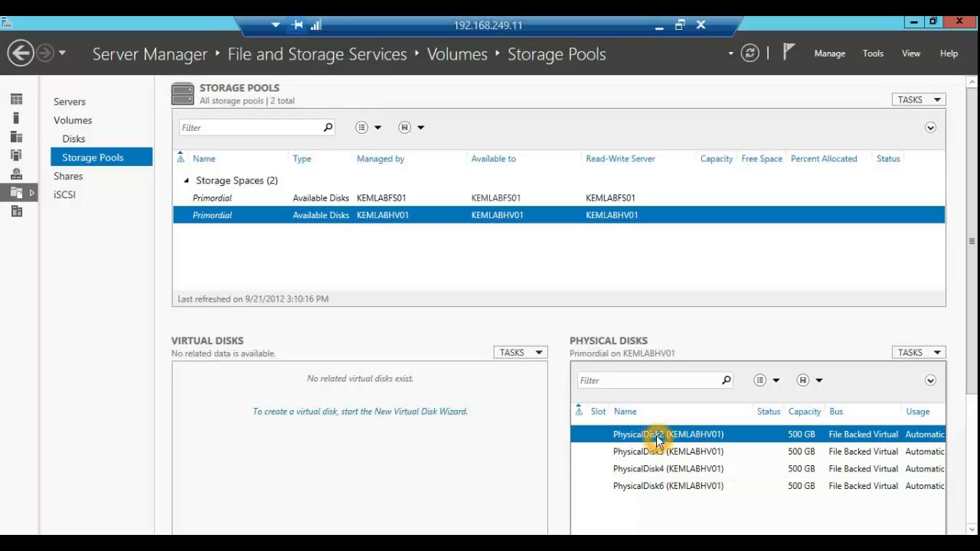
right_click(660, 443)
Step: Name the new storage pool 'Pool 1' and tick all four physical disks
click(712, 448)
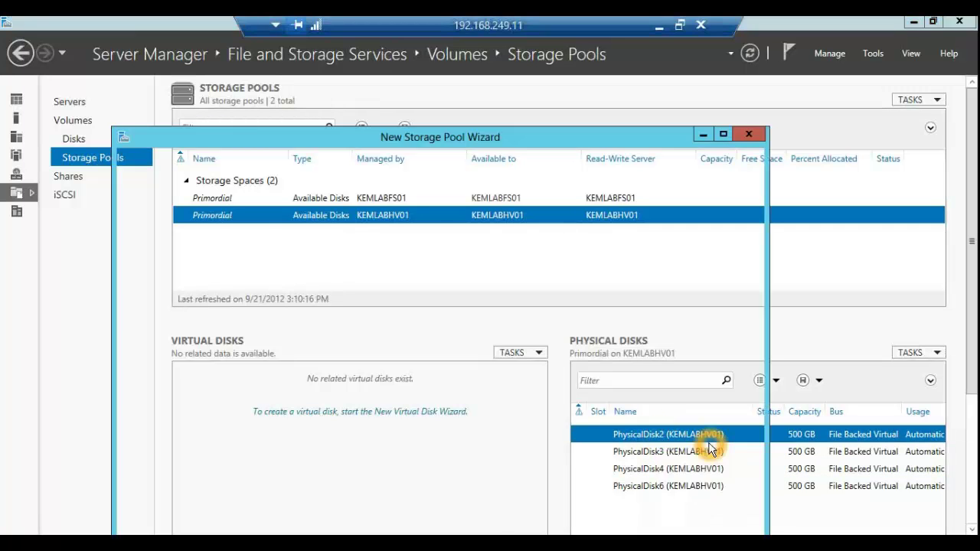
drag(440, 146, 437, 67)
click(584, 458)
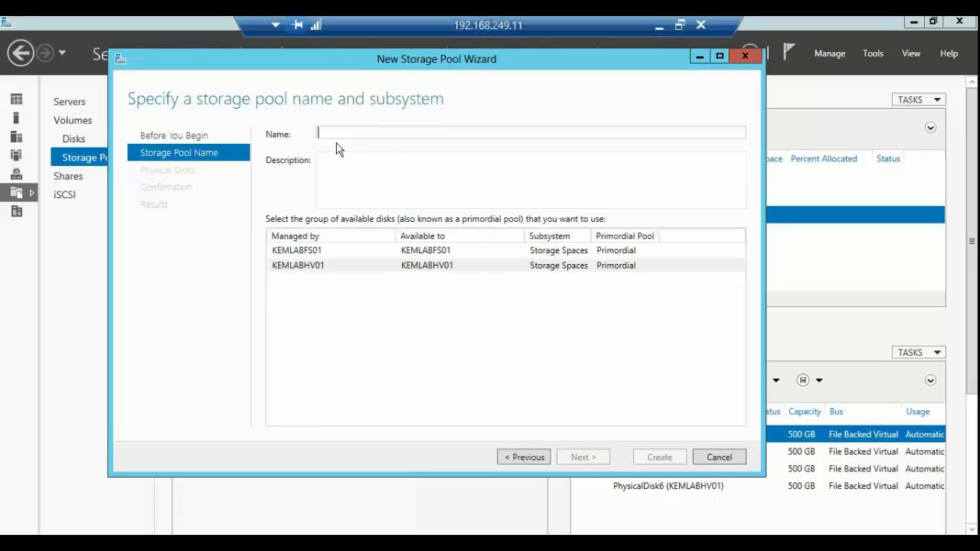
click(334, 137)
text(P)
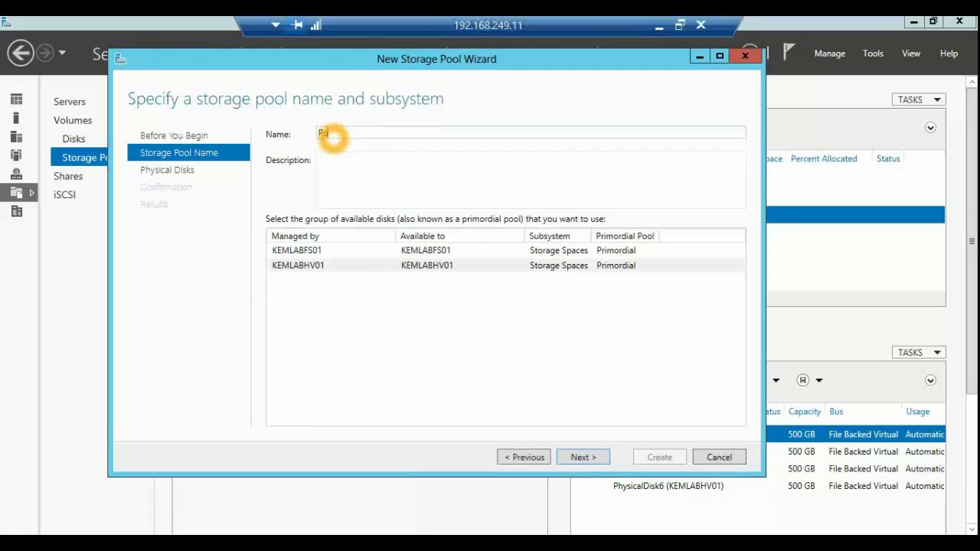
text(ool 1)
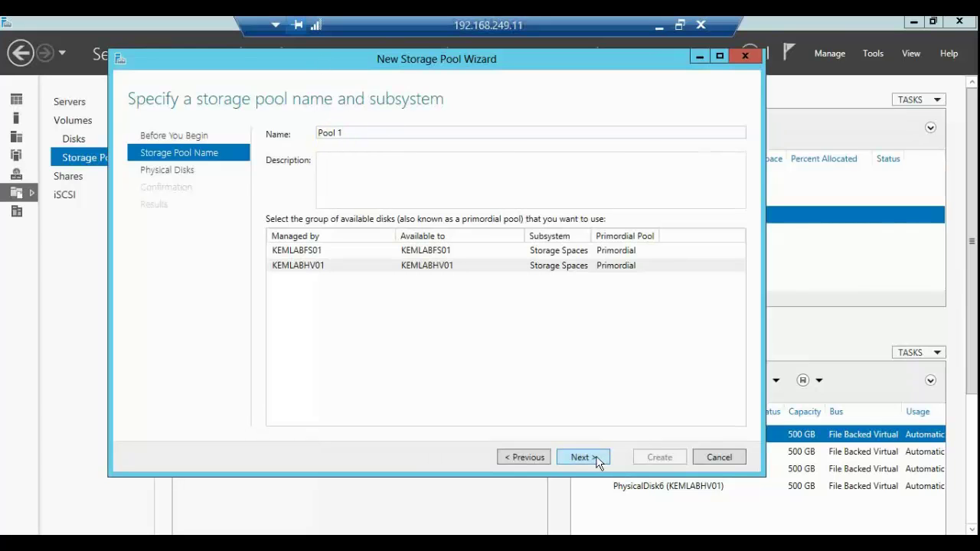
click(597, 459)
click(277, 182)
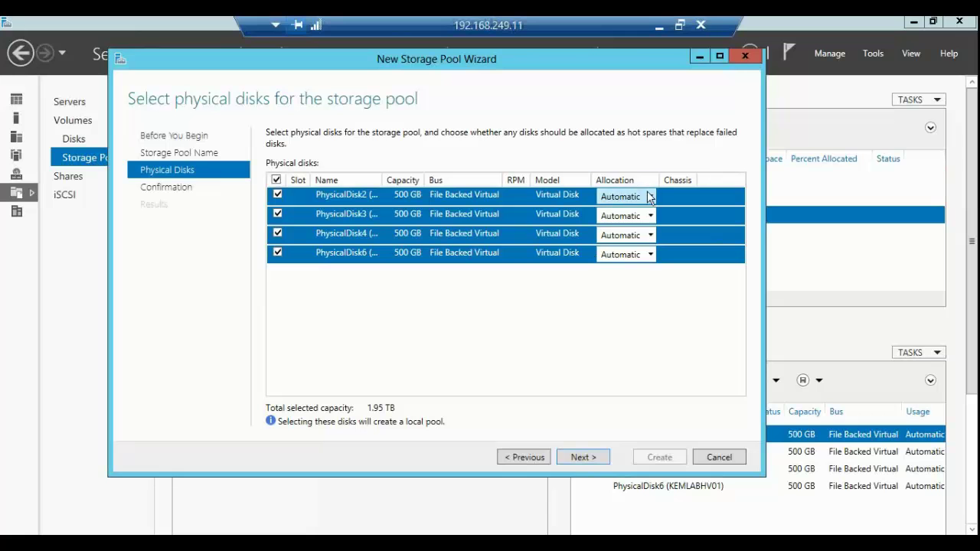
Step: Clear the disk selection and re-tick PhysicalDisk2, 3, 4 and 6 individually
click(650, 197)
click(652, 201)
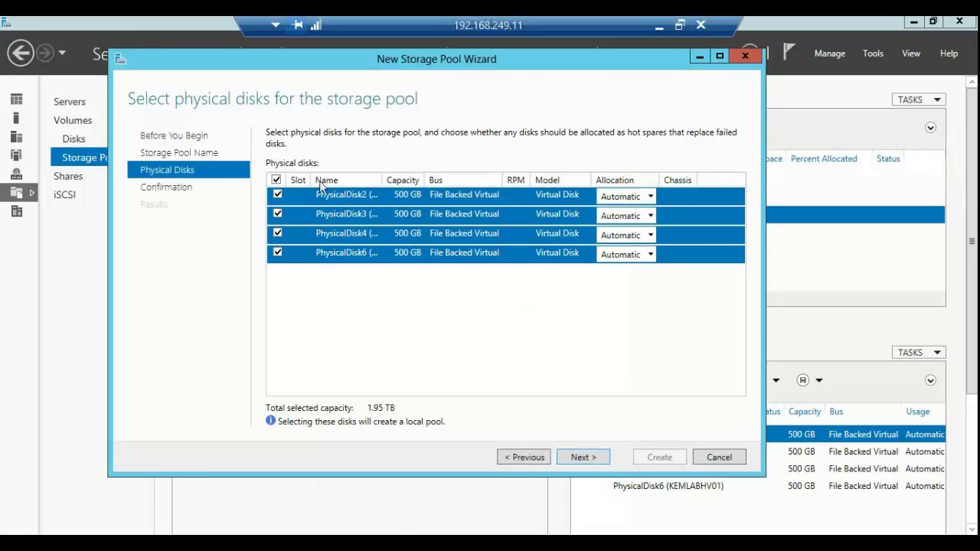
click(276, 182)
click(278, 197)
click(277, 214)
click(277, 233)
click(278, 254)
click(657, 201)
click(605, 192)
Step: Try Hot Spare for PhysicalDisk2, revert to Automatic, and select all four disks for confirmation
click(647, 197)
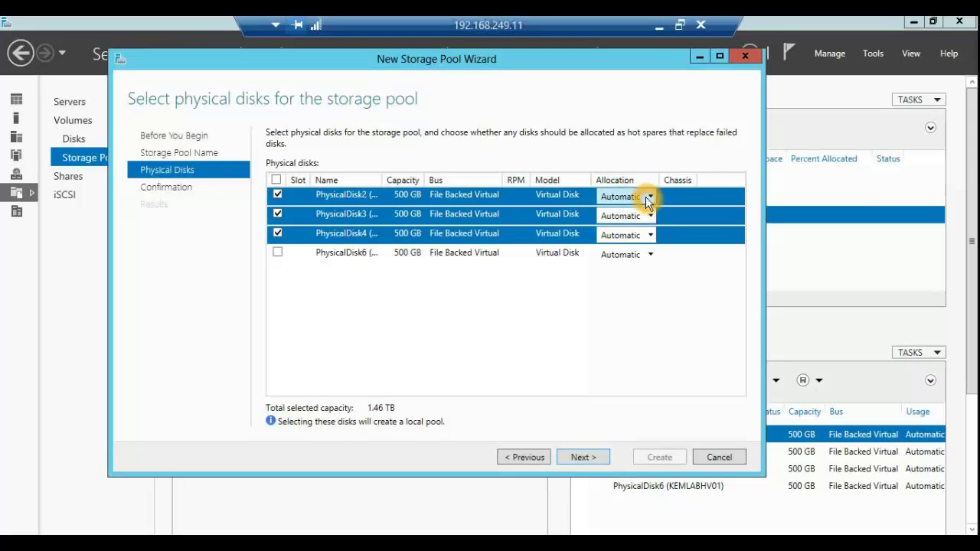
click(630, 213)
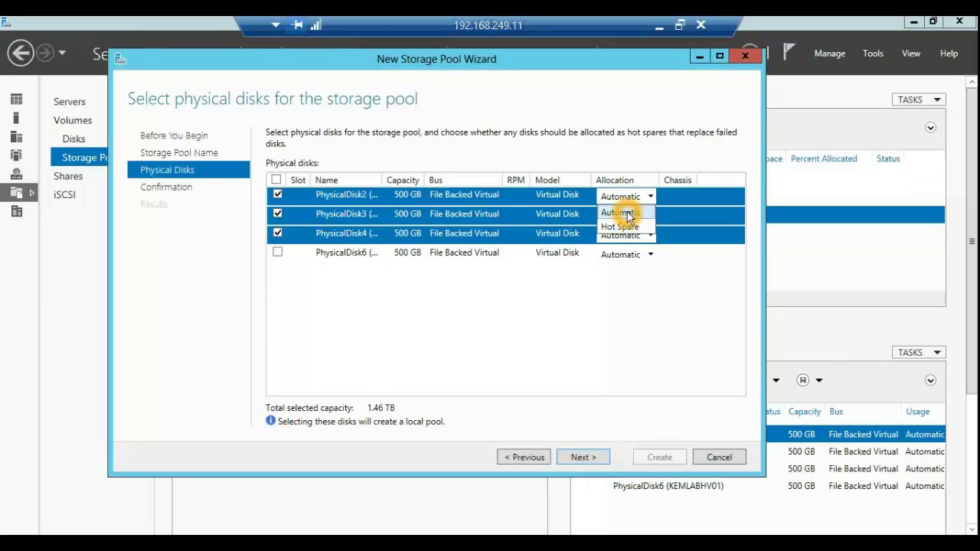
click(630, 214)
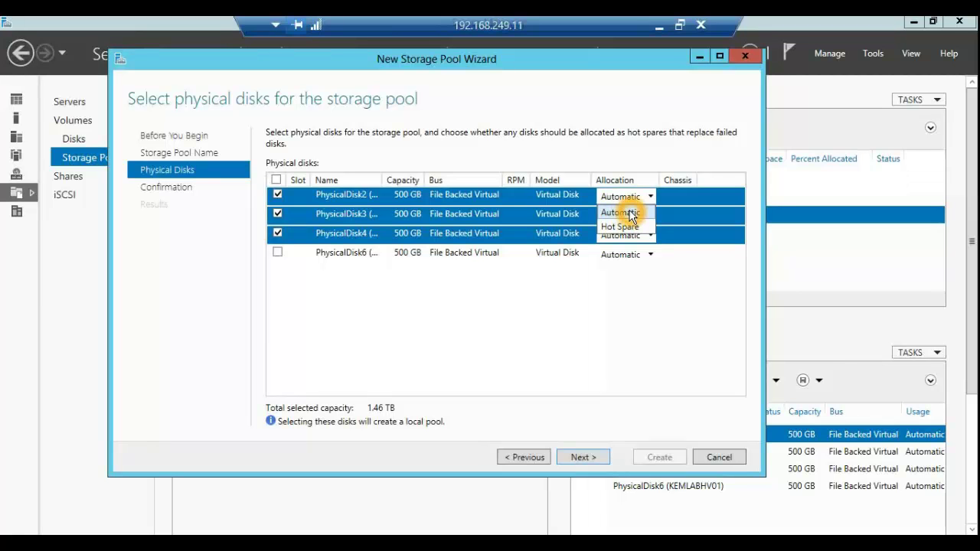
click(639, 228)
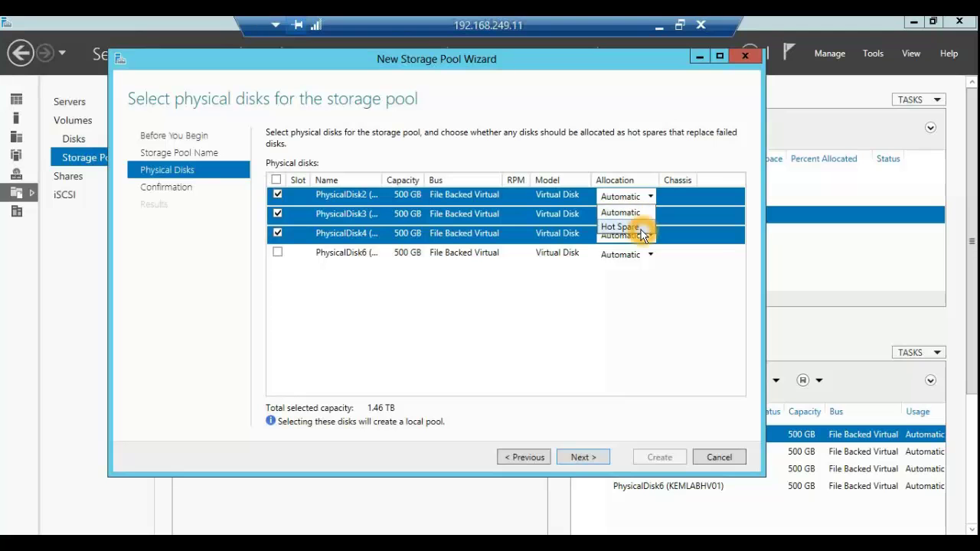
click(630, 216)
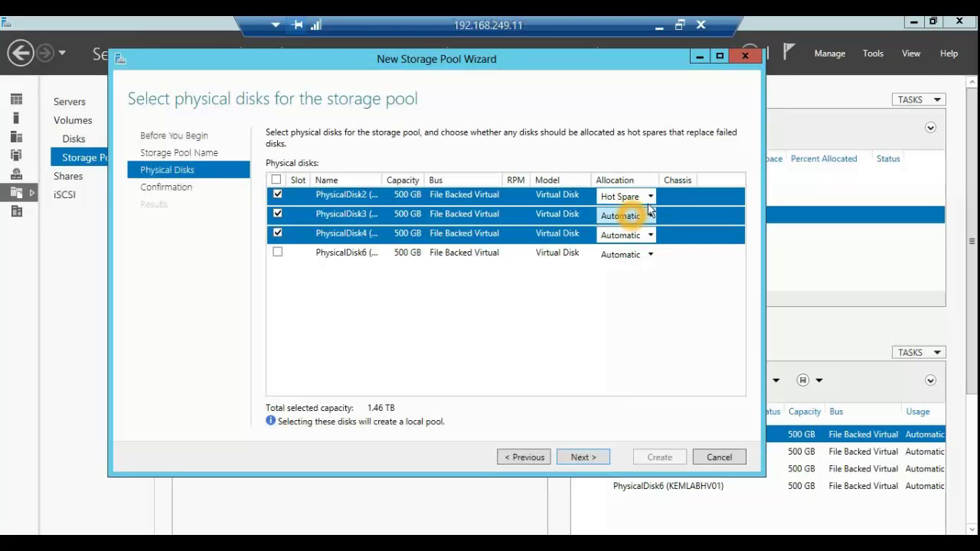
click(643, 215)
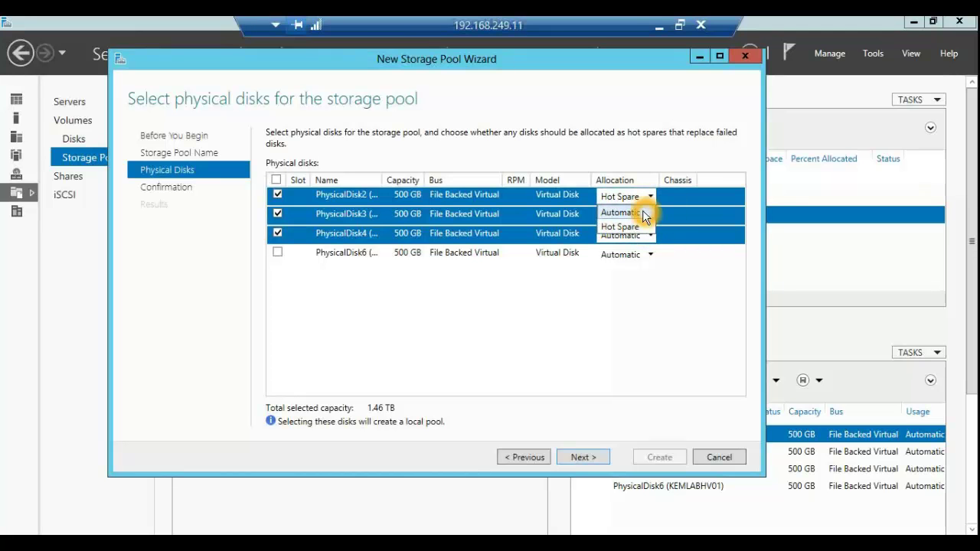
click(642, 213)
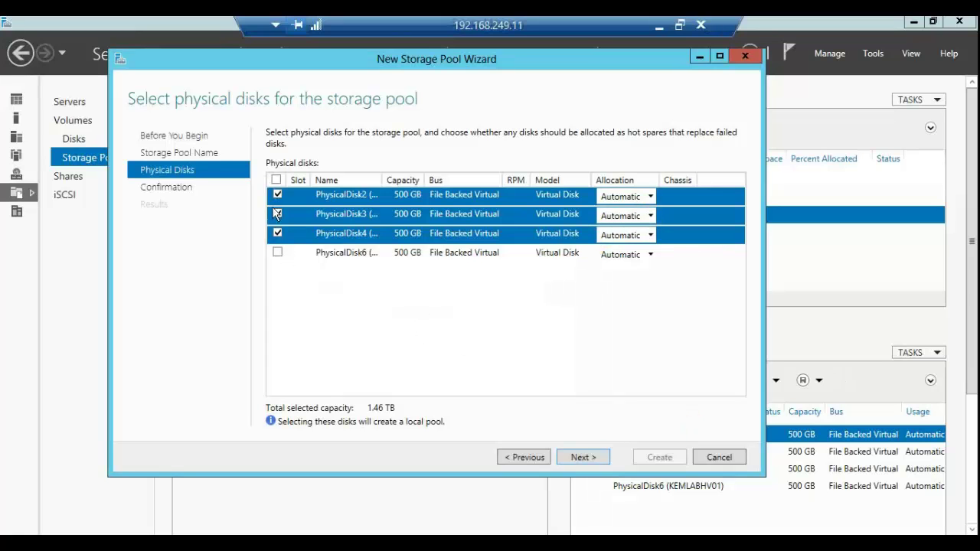
click(276, 179)
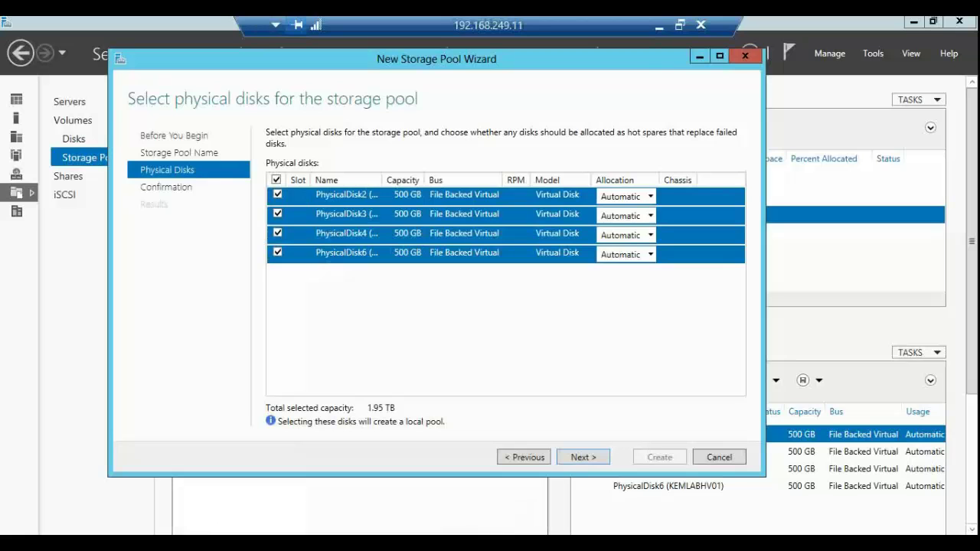
click(587, 458)
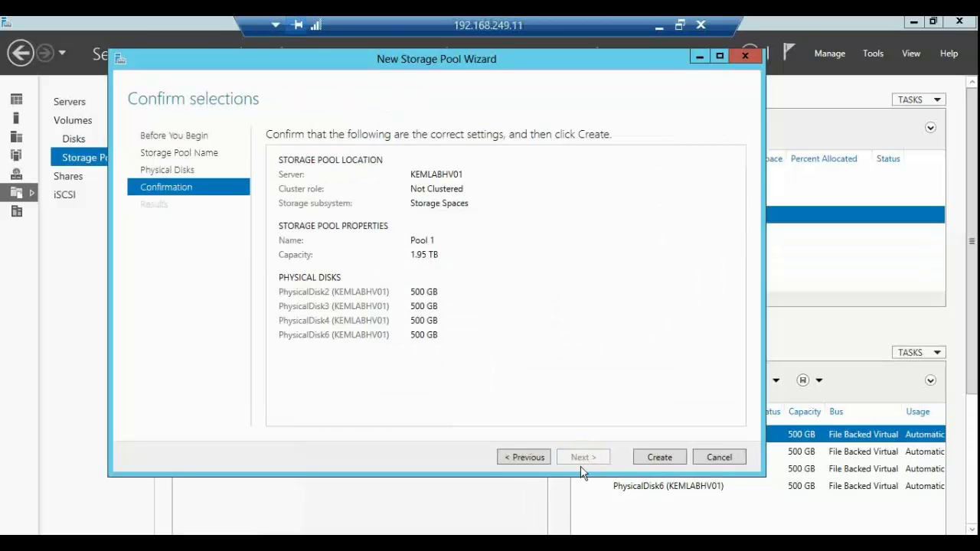
Step: Create Pool 1 and close the finished wizard
click(648, 458)
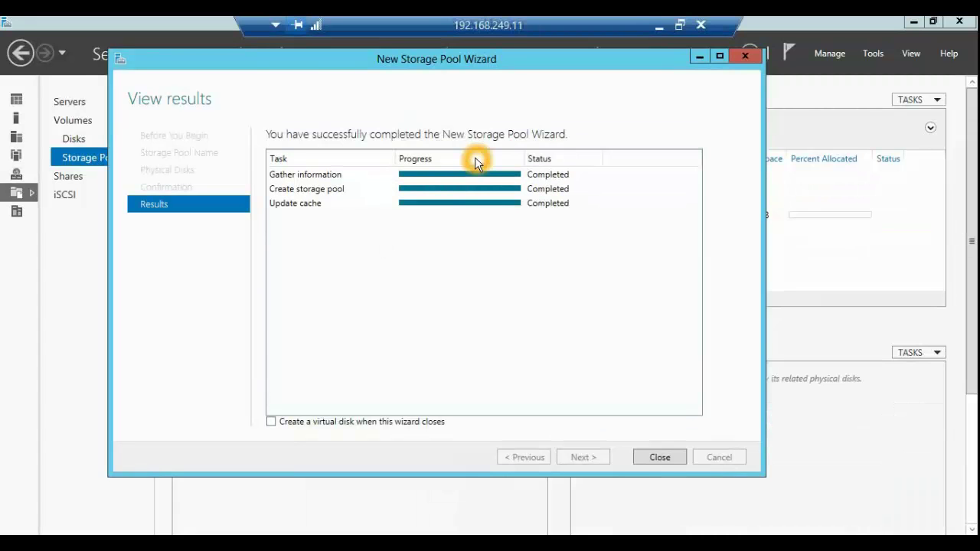
click(656, 462)
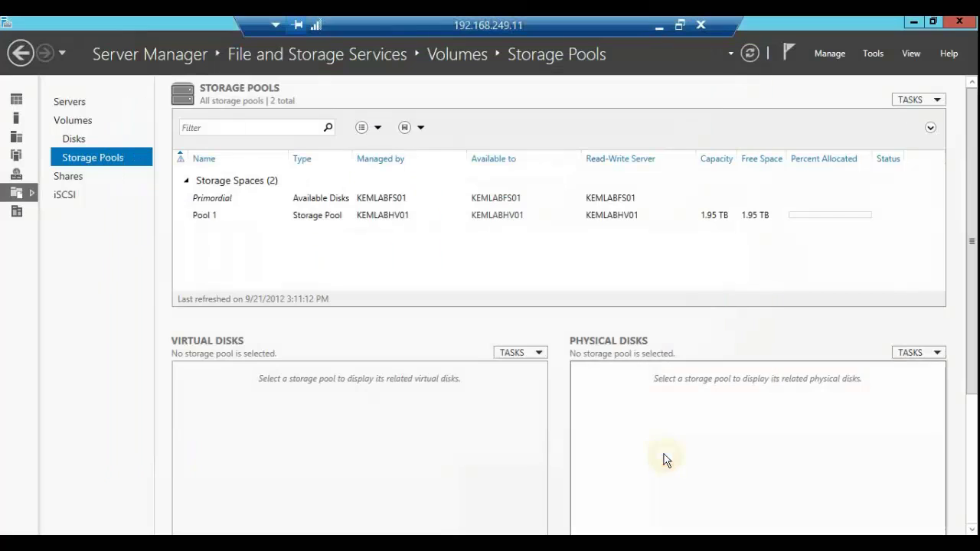
Step: Select Pool 1 to list its four 499 GB disks and bring up its actions
click(307, 215)
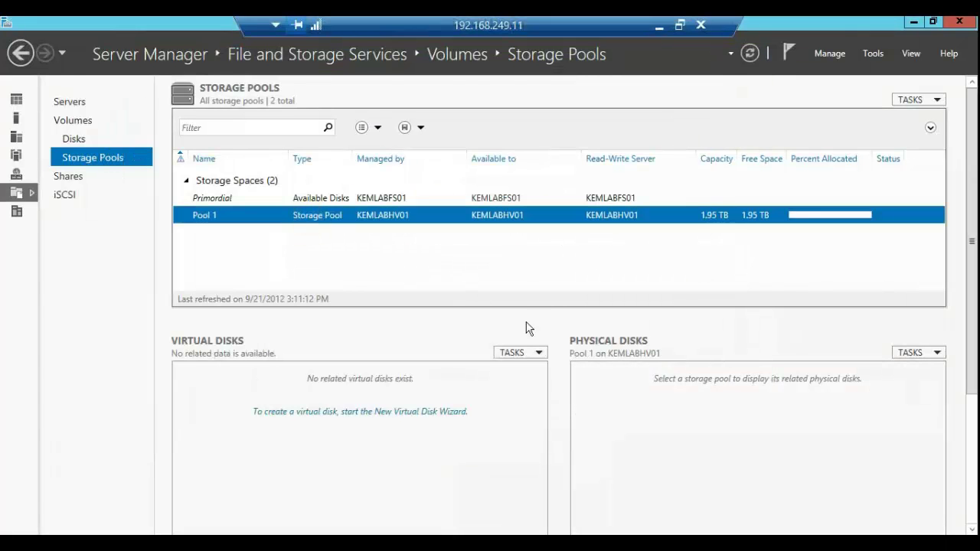
click(519, 352)
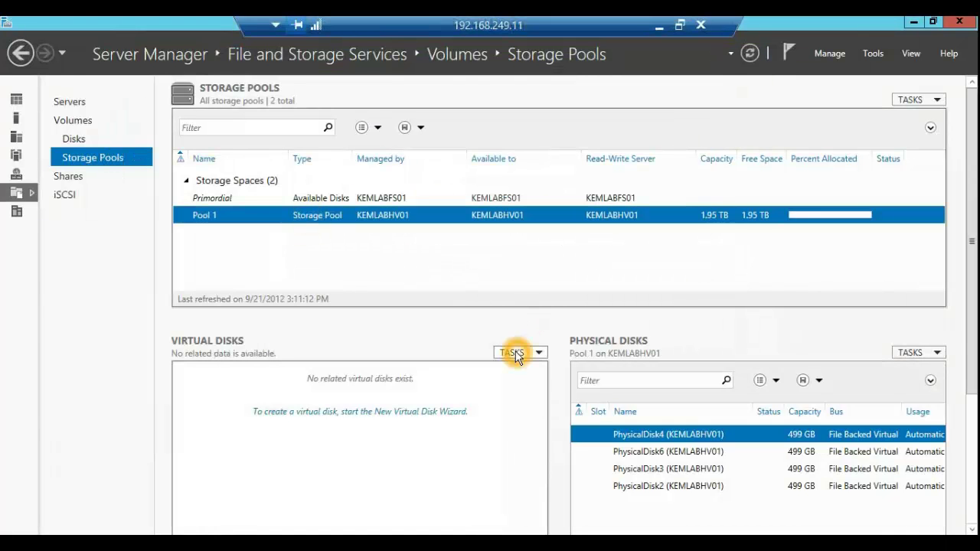
click(352, 215)
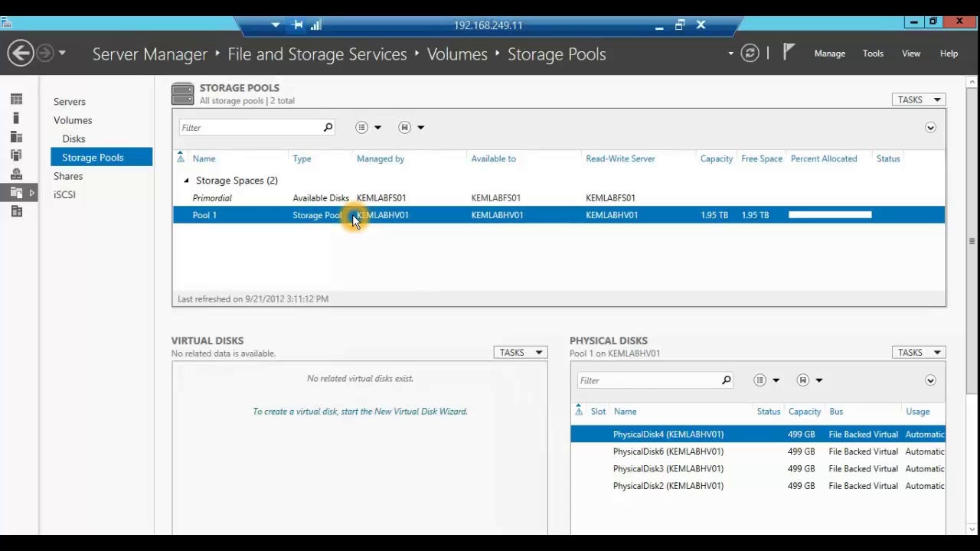
right_click(352, 217)
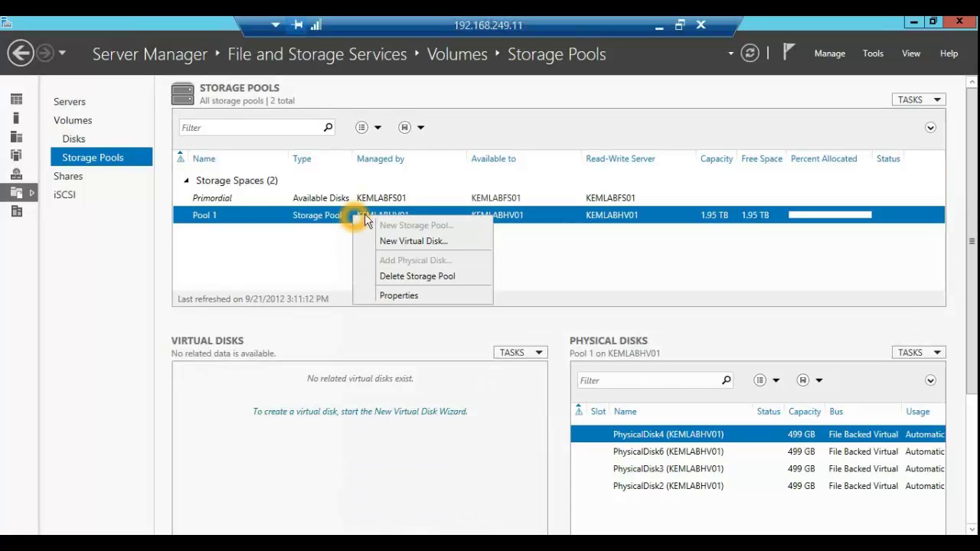
Step: Define a new virtual disk named LUN1 on Pool 1, up to the storage layout step
click(396, 246)
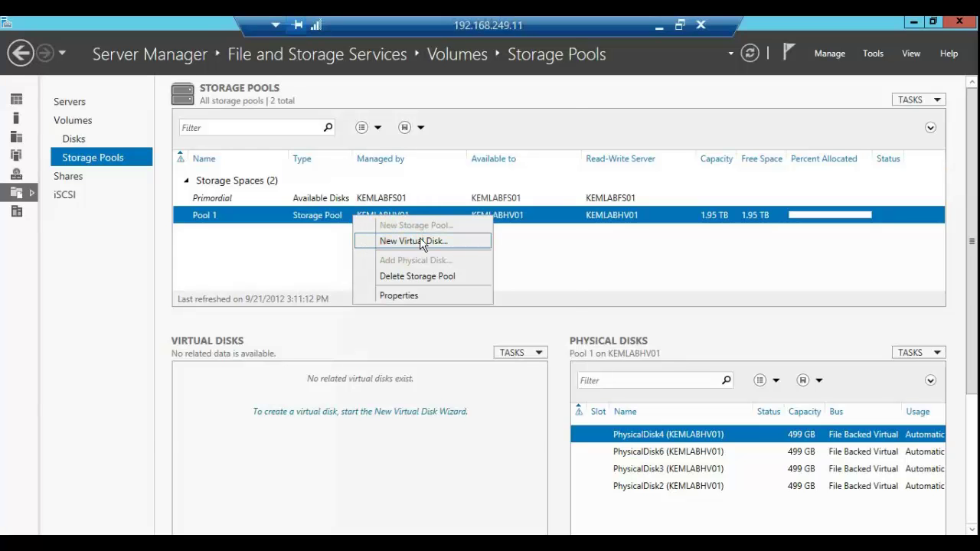
click(422, 235)
click(211, 51)
drag(255, 115, 259, 114)
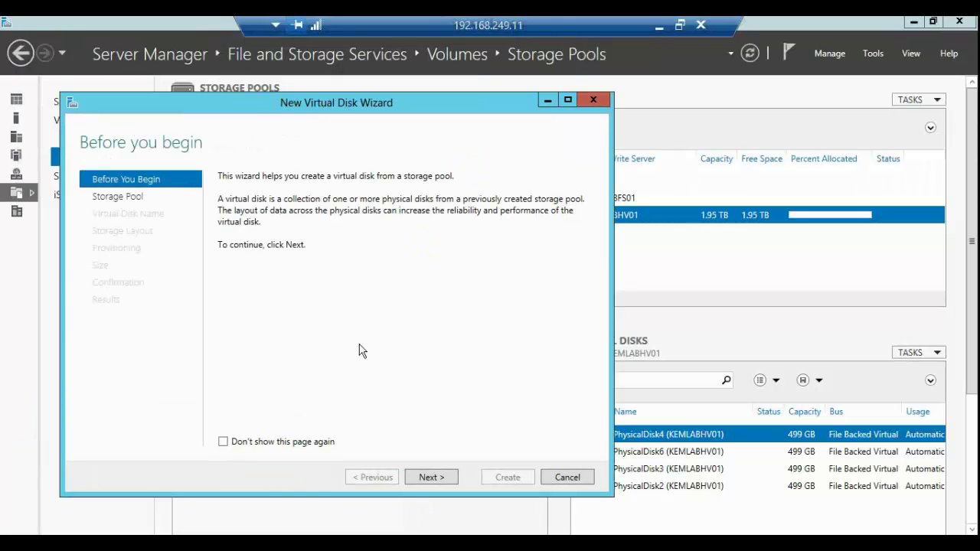
click(435, 477)
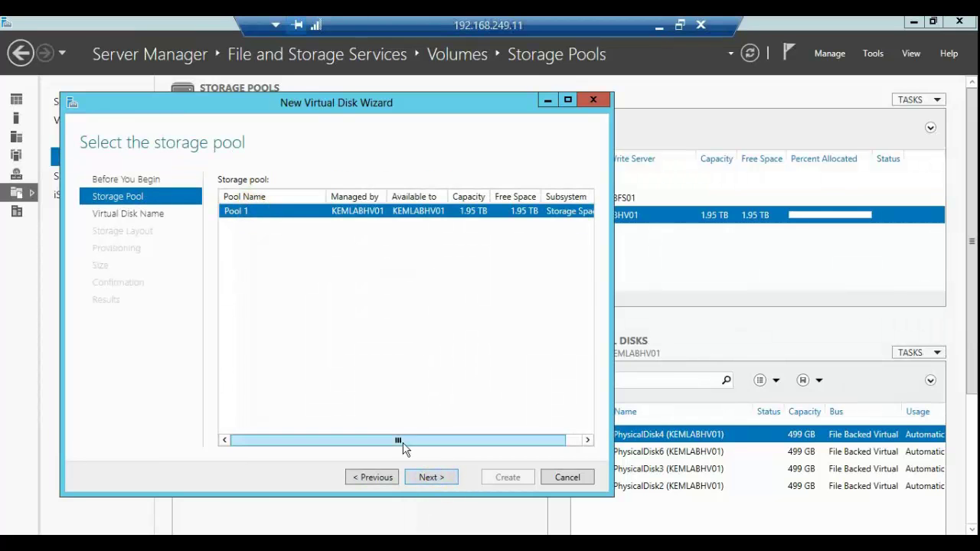
click(446, 477)
click(411, 337)
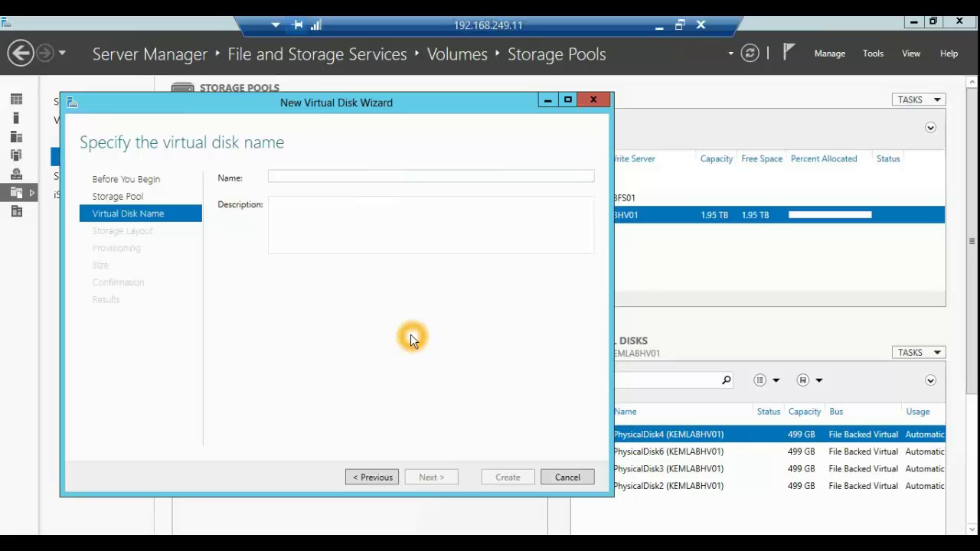
text(LUN1)
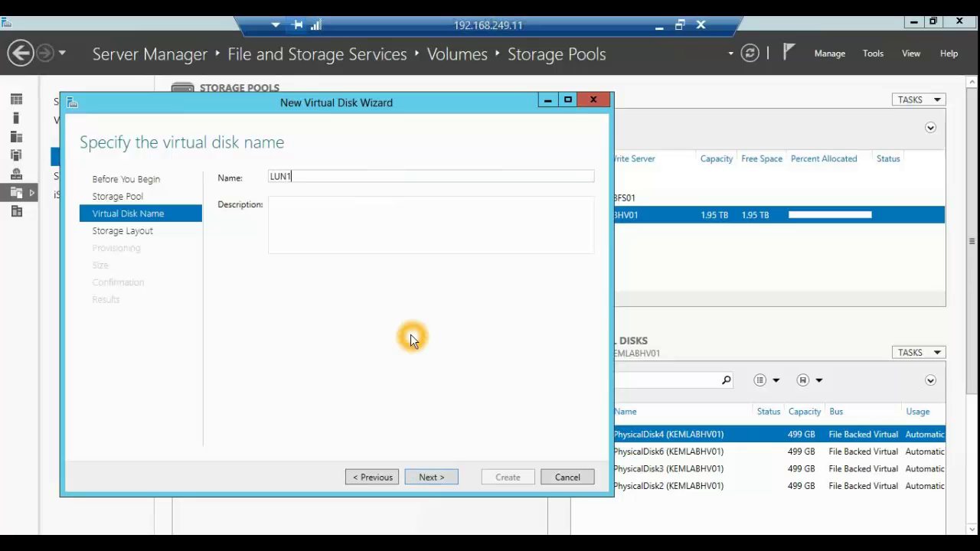
click(437, 473)
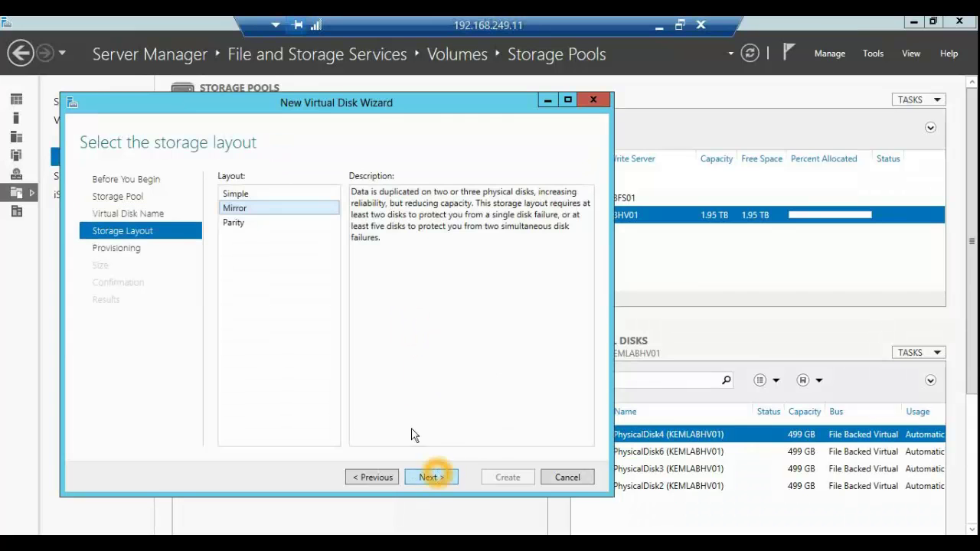
Step: Compare the Simple and Mirror layouts, then choose Parity as LUN1's storage layout
click(258, 196)
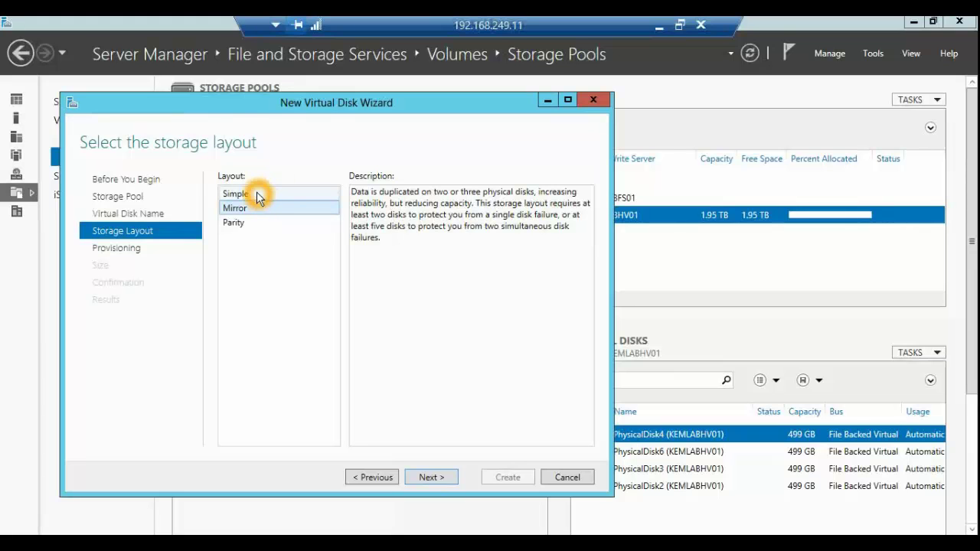
click(258, 196)
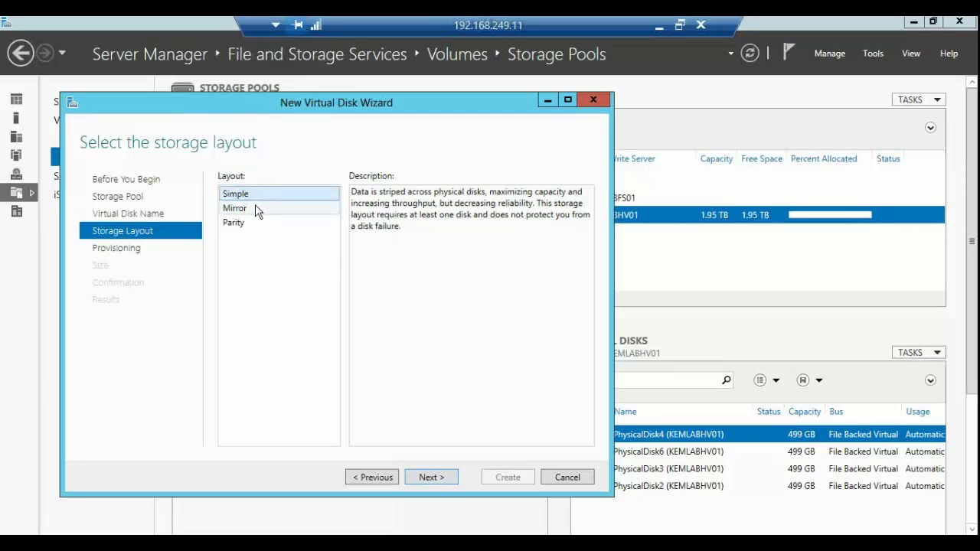
click(256, 210)
click(251, 222)
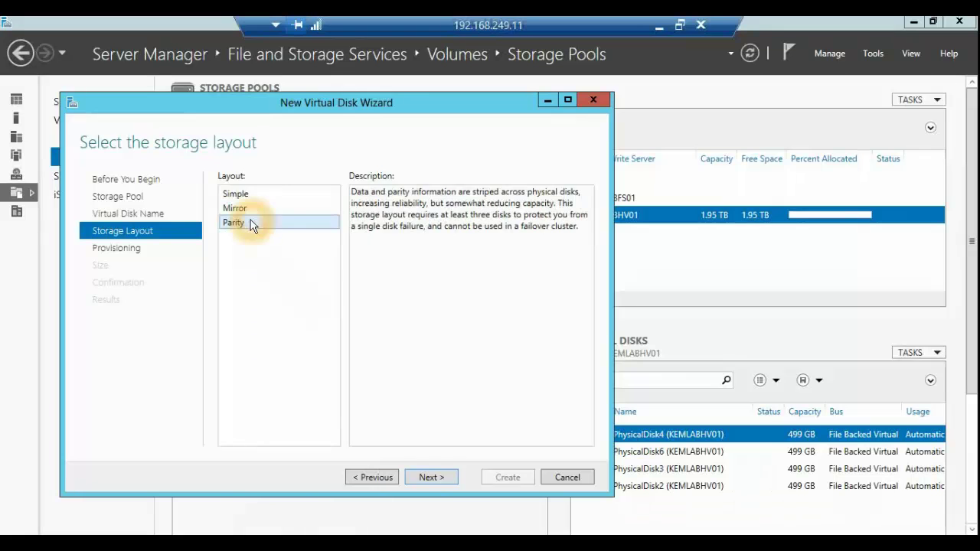
click(446, 481)
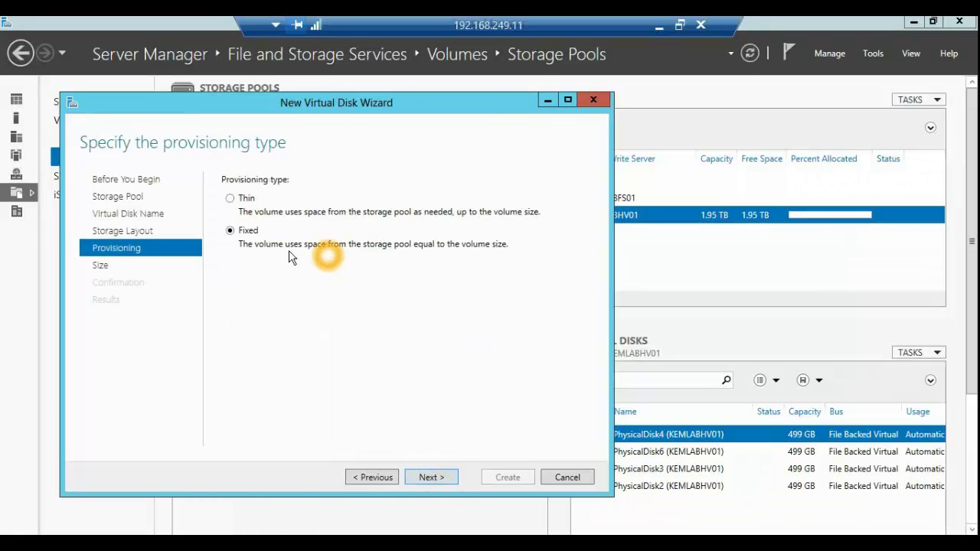
Step: Choose Thin provisioning for LUN1 and continue to the size page
click(237, 204)
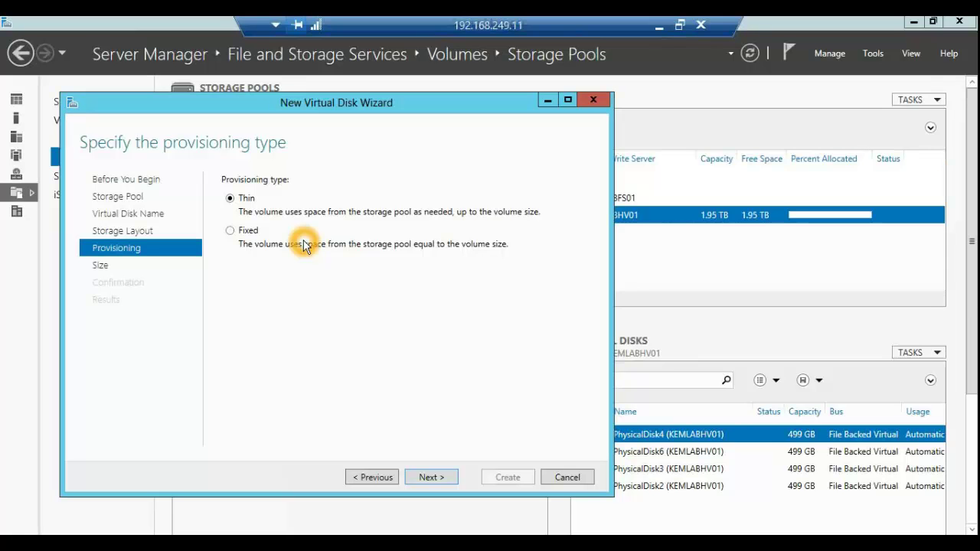
click(442, 475)
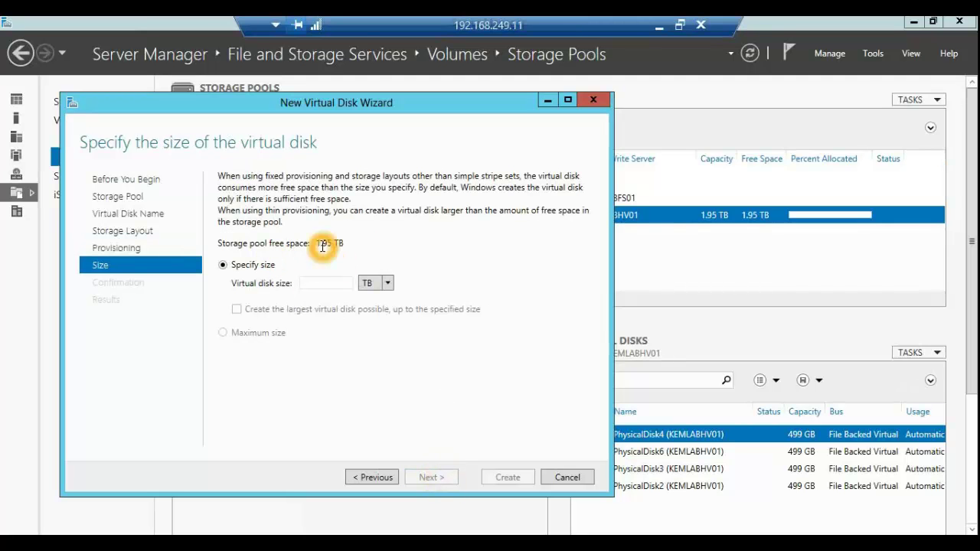
Step: Enter 3 TB as the virtual disk size and proceed to the confirmation summary
click(324, 282)
click(325, 282)
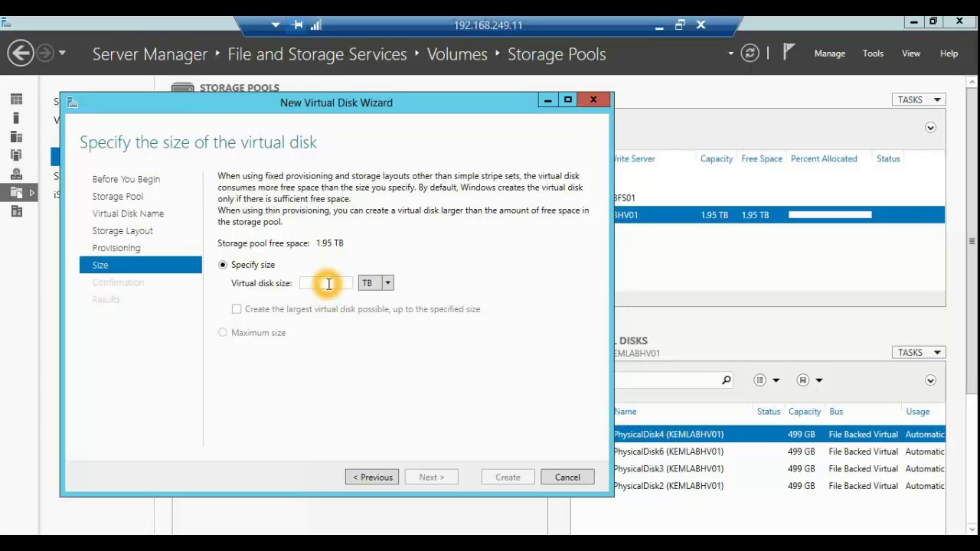
click(355, 289)
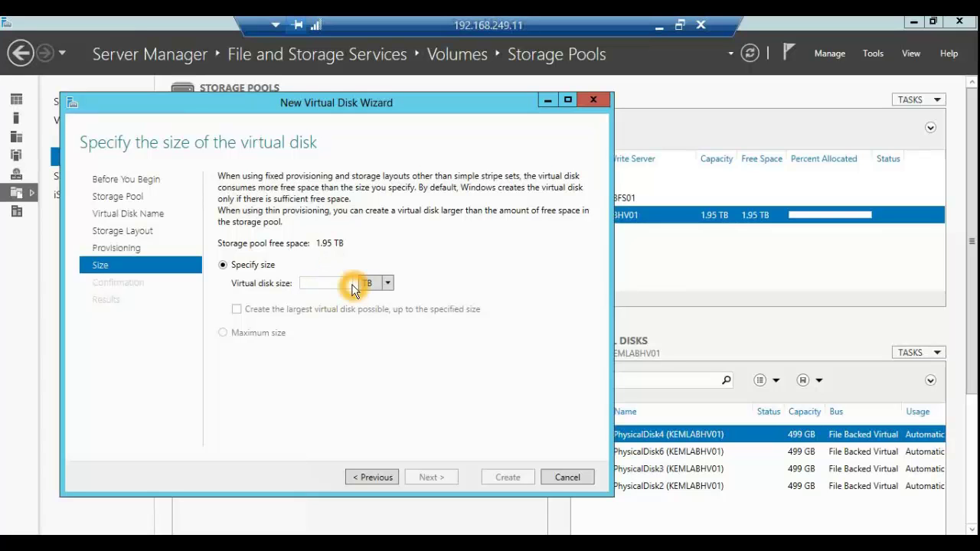
text(3)
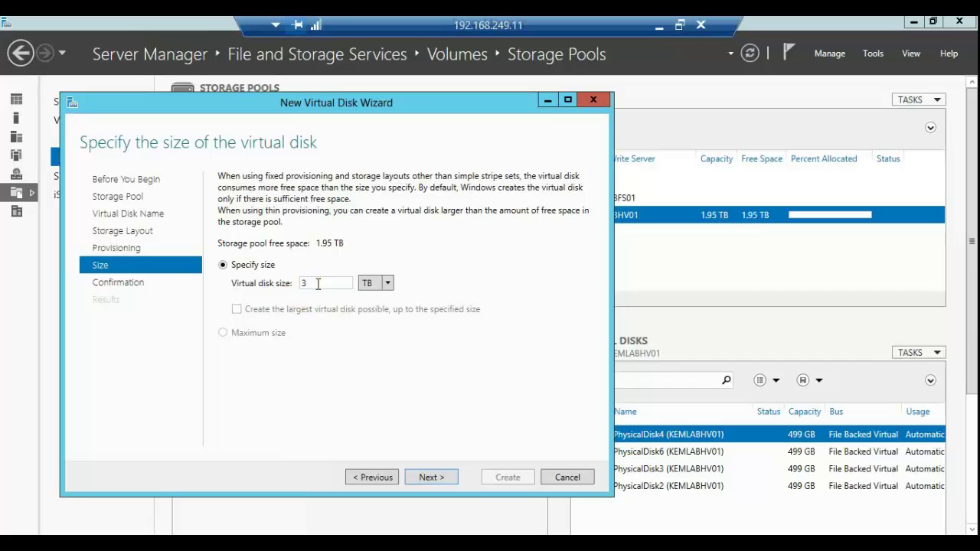
click(431, 476)
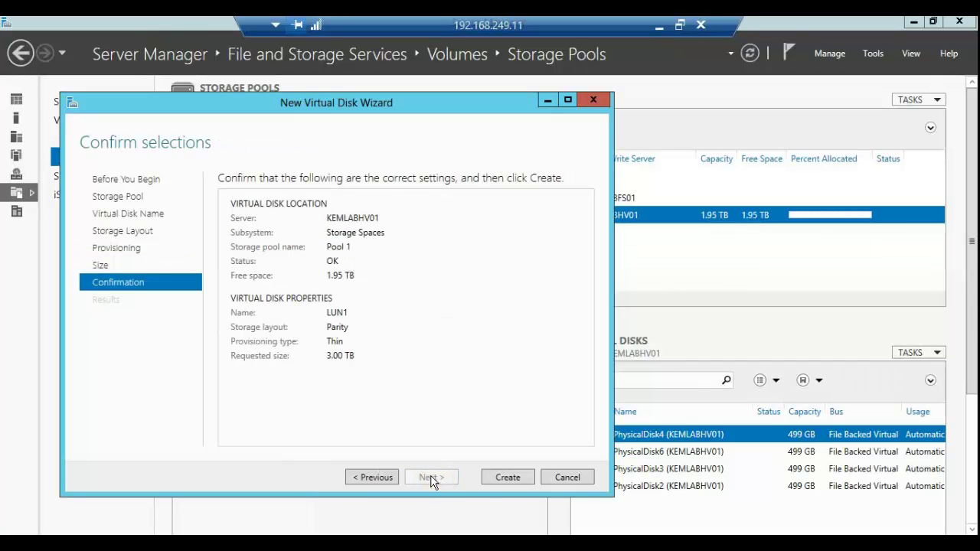
Step: Create the 3 TB parity virtual disk LUN1, keeping the option to create a volume afterward
click(505, 477)
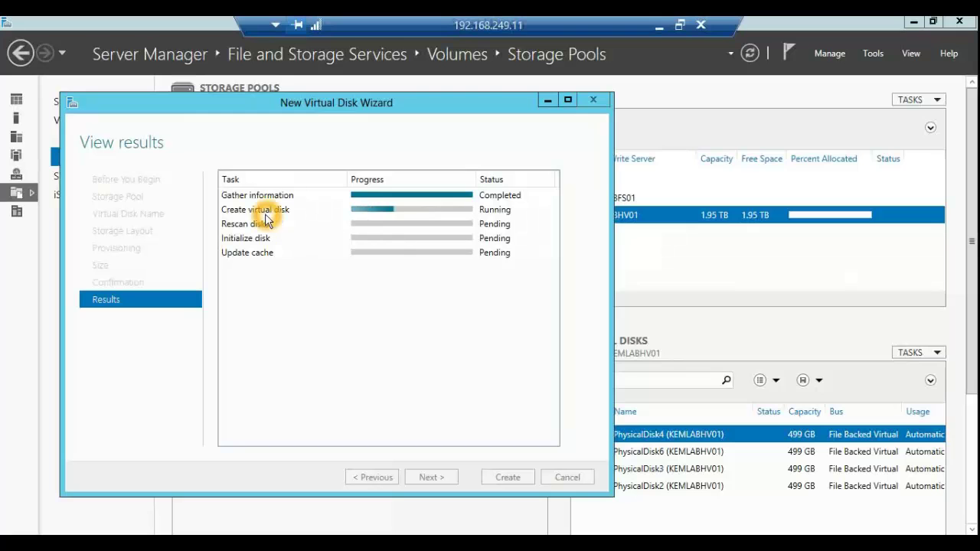
click(303, 215)
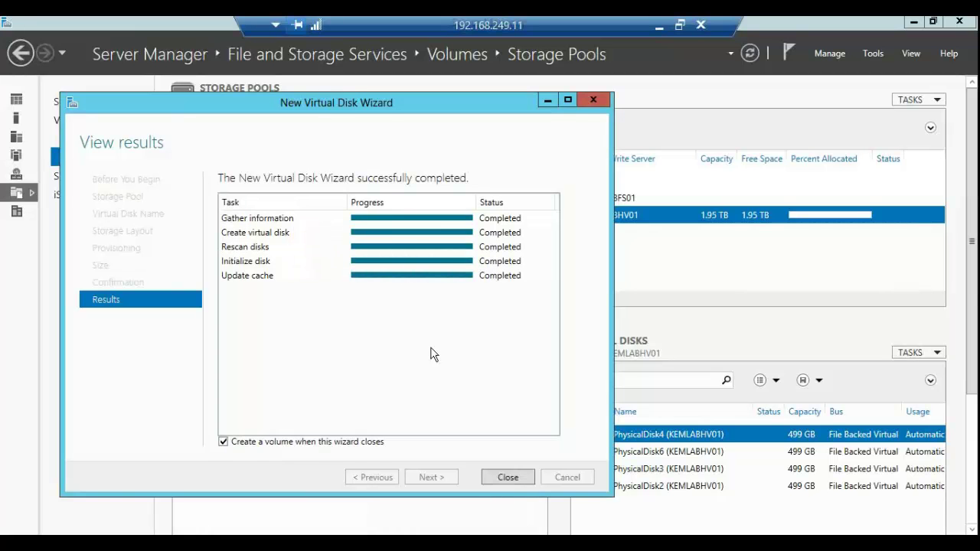
click(495, 482)
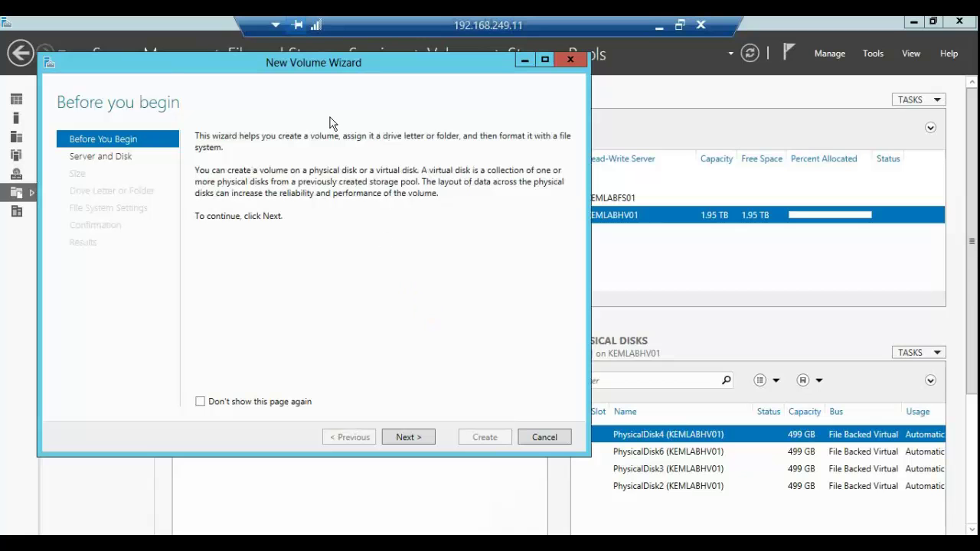
Step: Start the New Volume Wizard for the new LUN1 virtual disk
drag(300, 70, 655, 80)
click(322, 433)
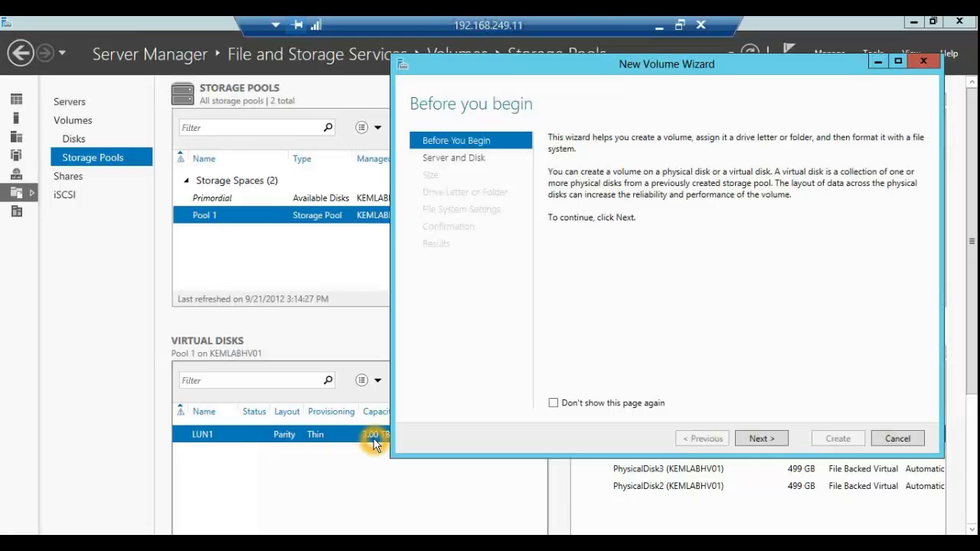
click(356, 517)
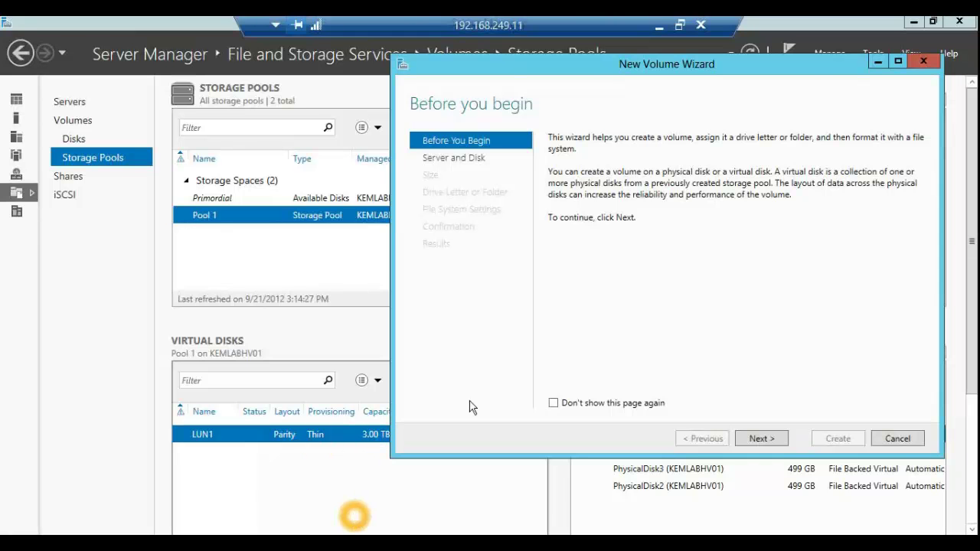
click(617, 71)
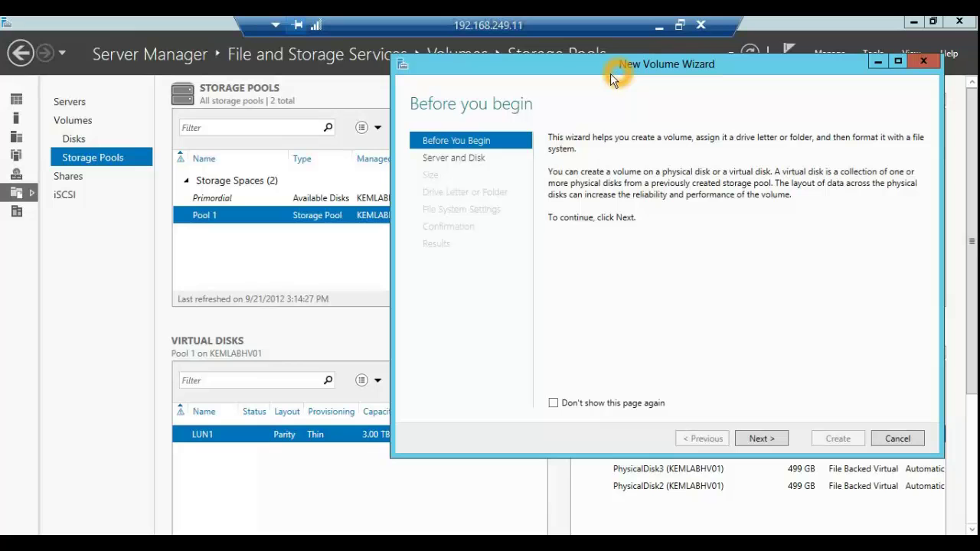
click(548, 154)
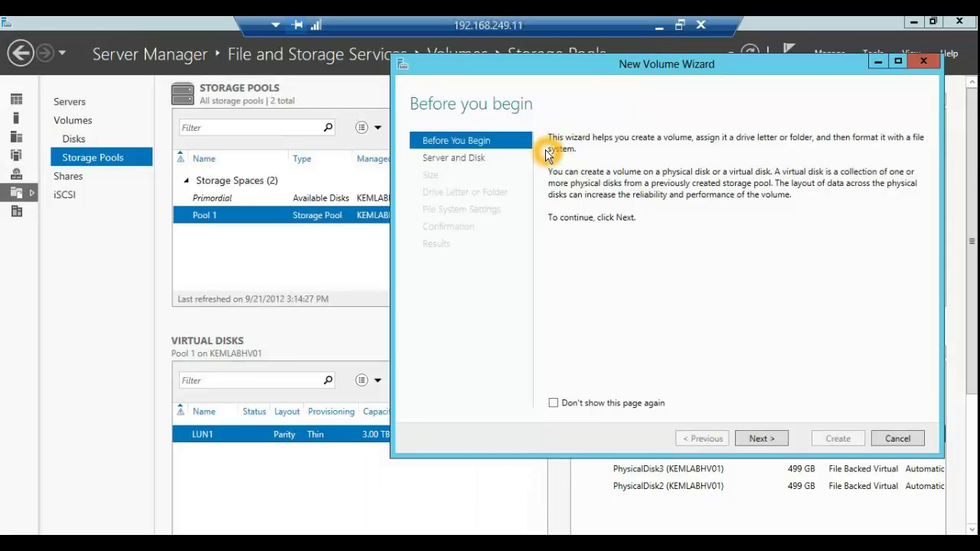
drag(622, 62, 500, 78)
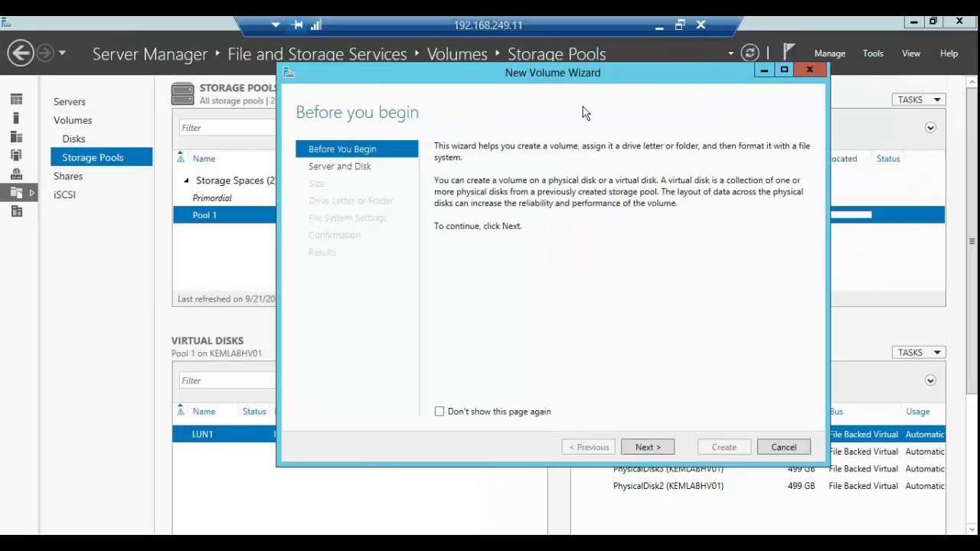
click(648, 445)
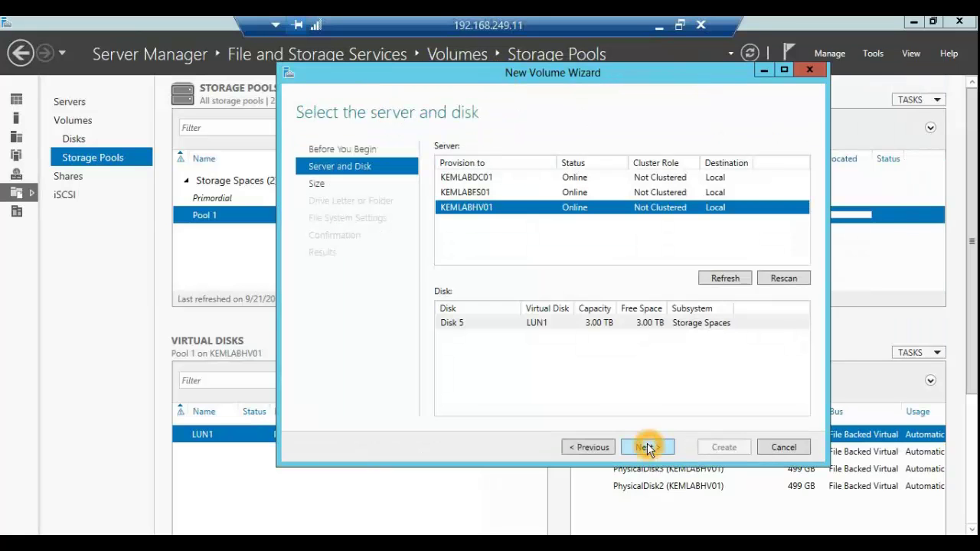
Step: Pick Disk 5 for the volume and keep the full 3.00 TB size
click(540, 323)
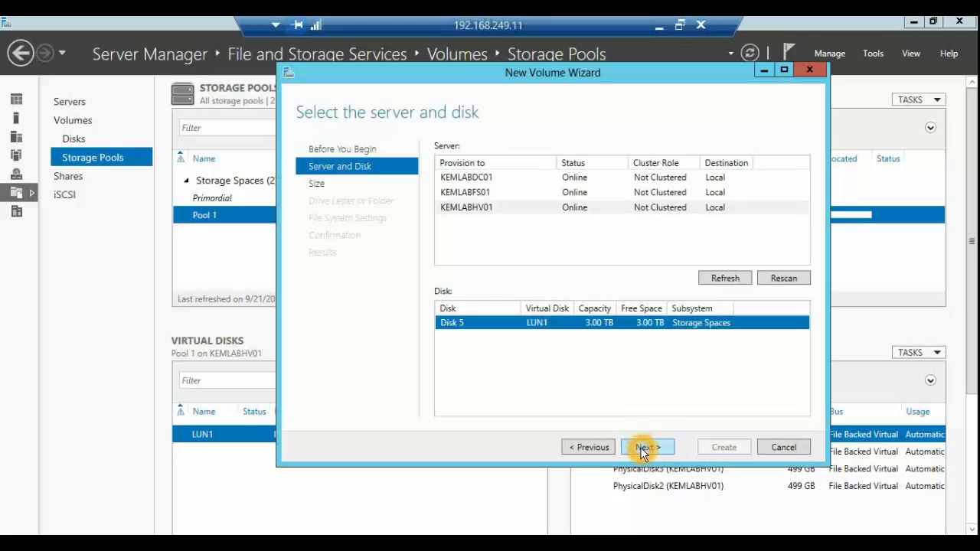
click(641, 447)
click(532, 190)
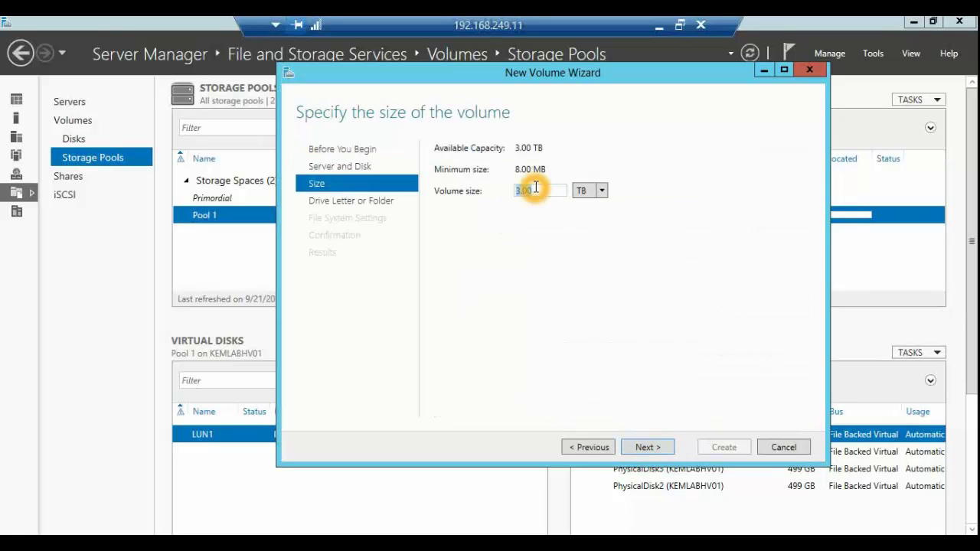
click(527, 190)
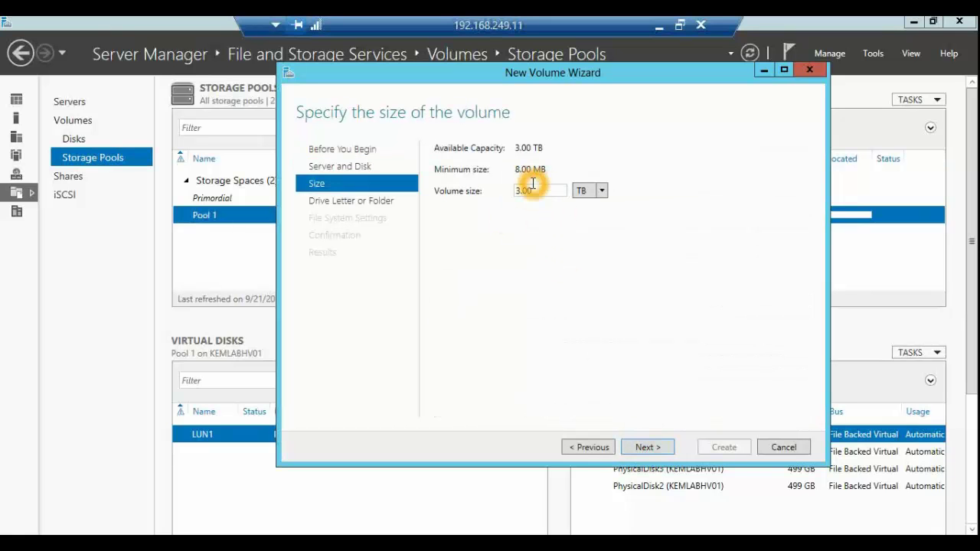
click(646, 445)
Step: Keep drive letter E: for the new volume
click(527, 201)
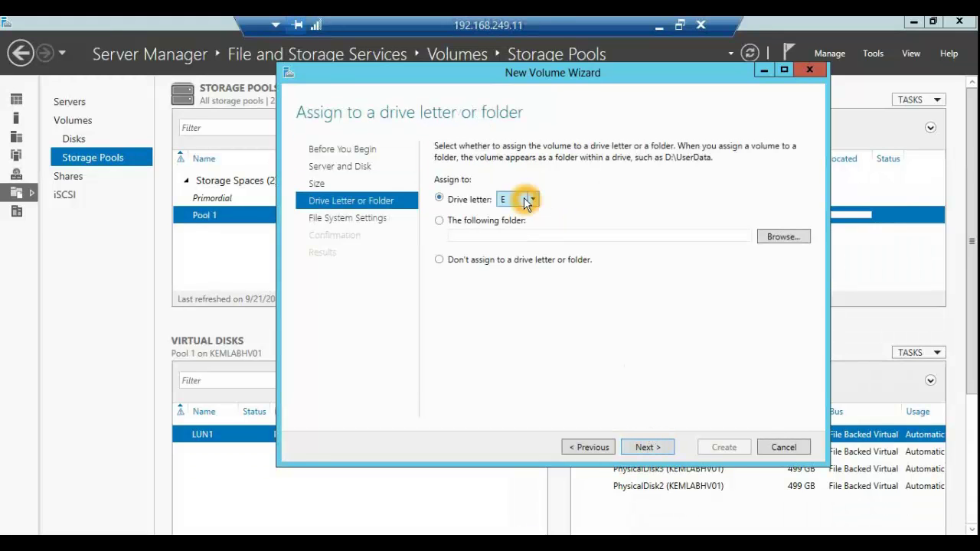
click(525, 239)
click(647, 437)
Step: Set the file system to NTFS, after trying ReFS, and label the volume DATA
click(655, 153)
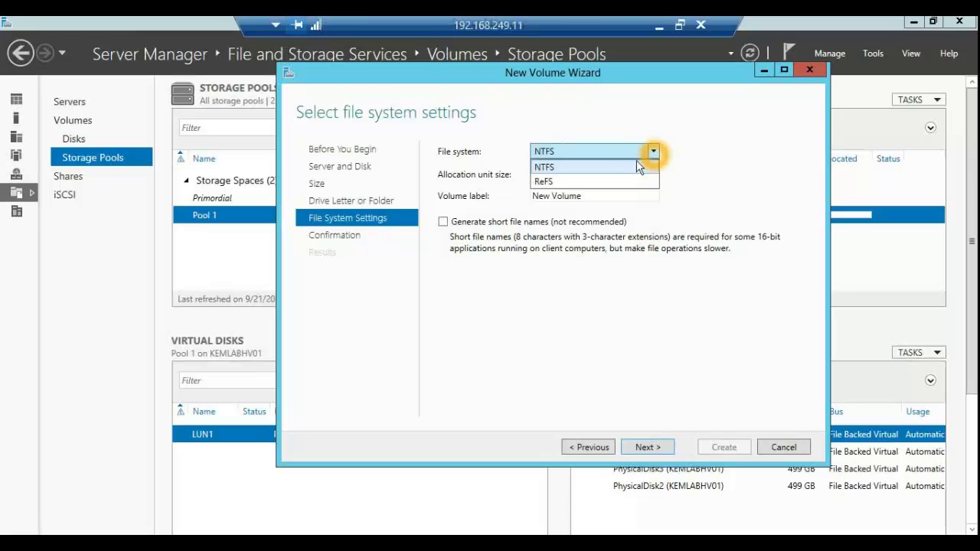
click(627, 182)
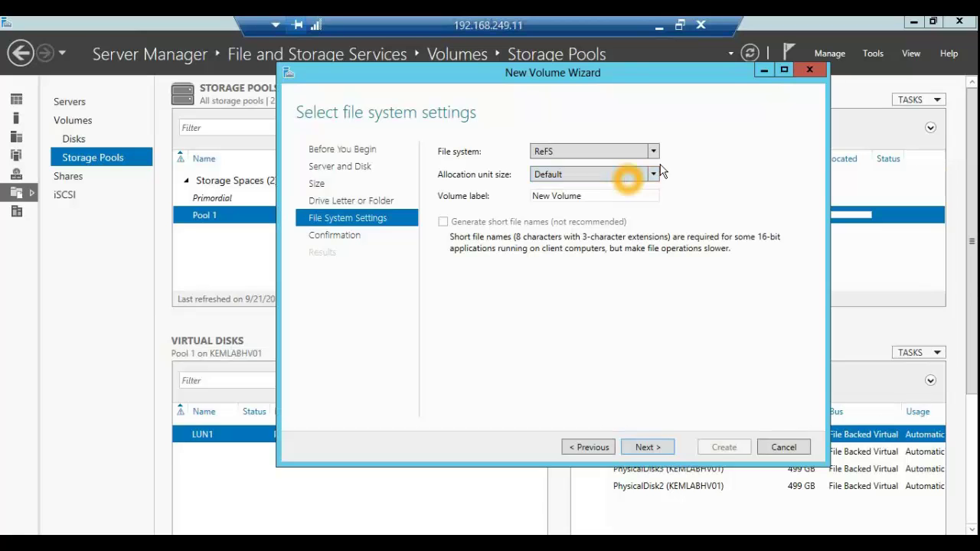
click(651, 151)
click(605, 168)
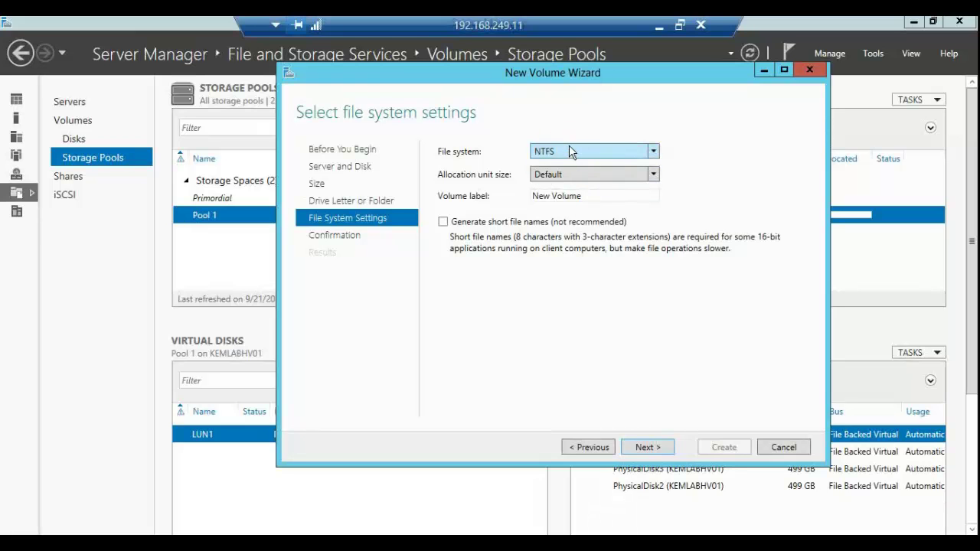
triple_click(587, 196)
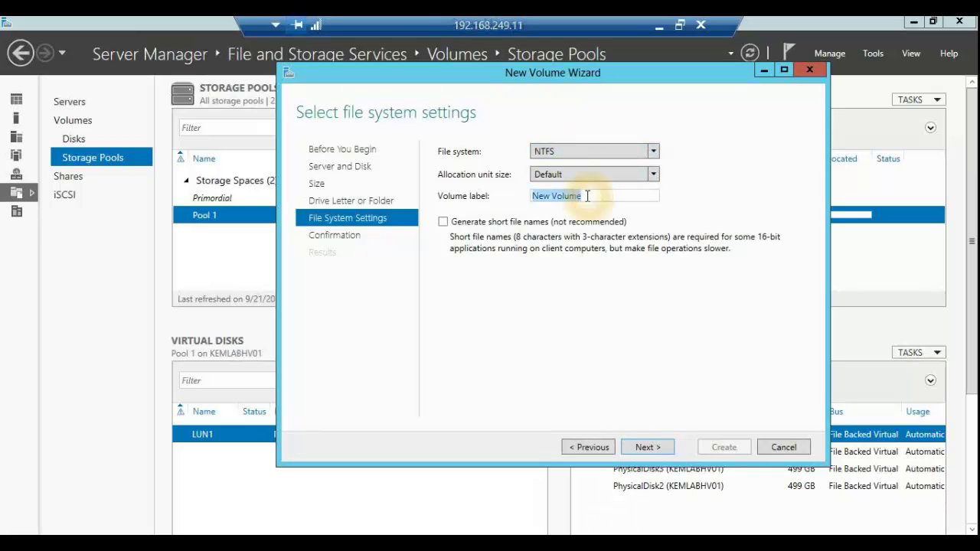
text(DATA)
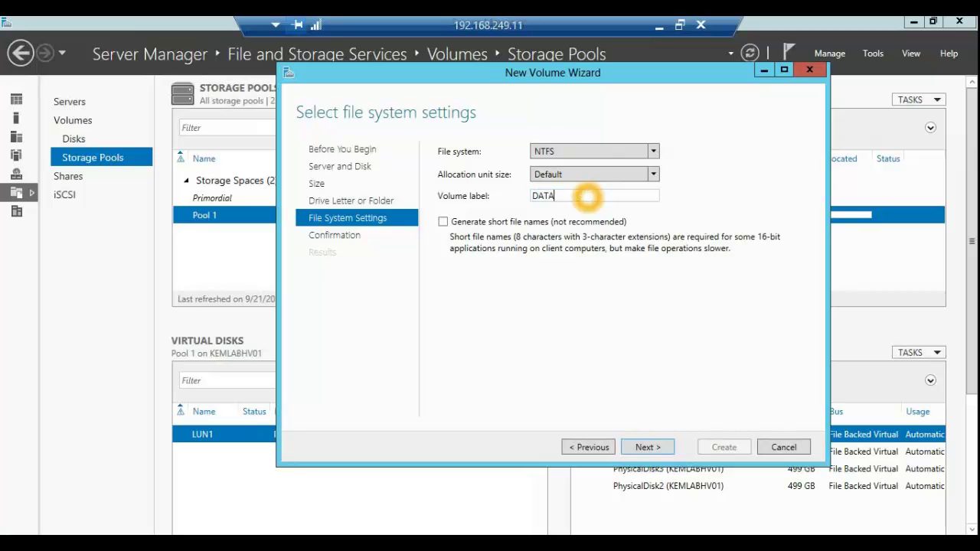
click(648, 446)
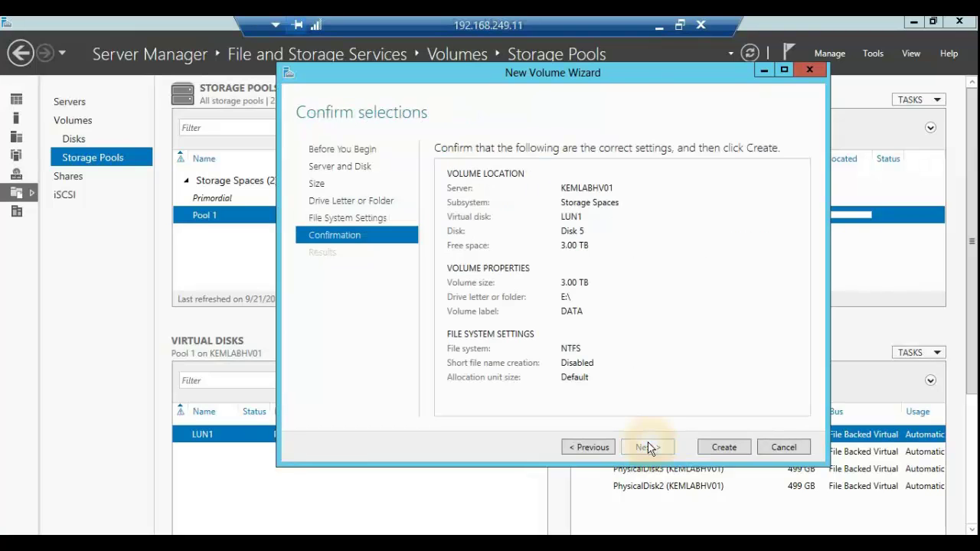
Step: Start creating the DATA volume and minimize the remote session to show the local browser
click(708, 450)
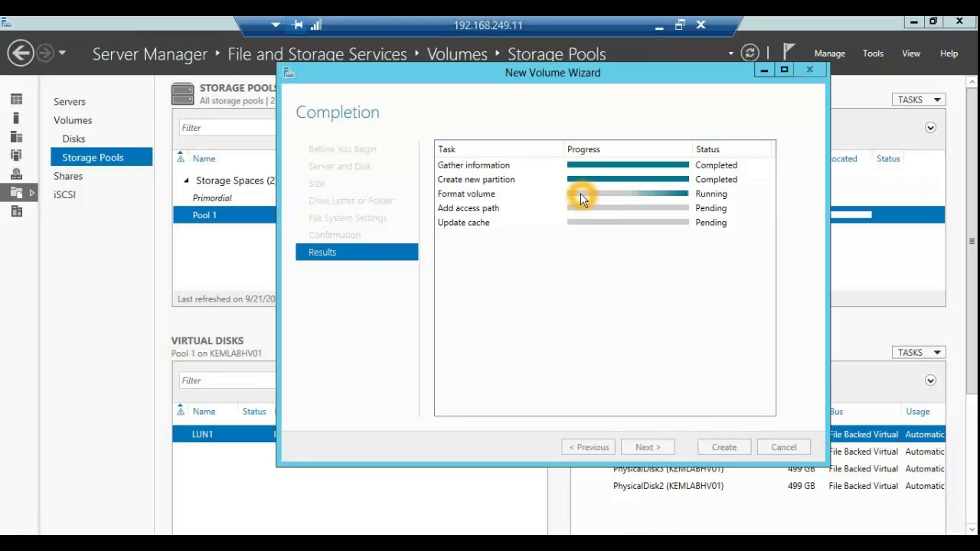
click(658, 31)
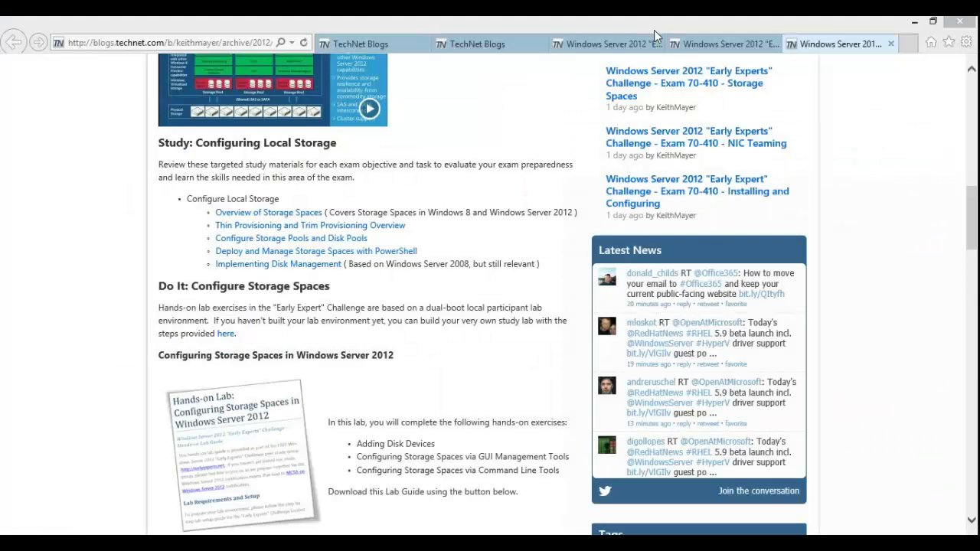
Step: Open the Early Experts 'Install and Administer Active Directory' guide in a new tab
click(437, 102)
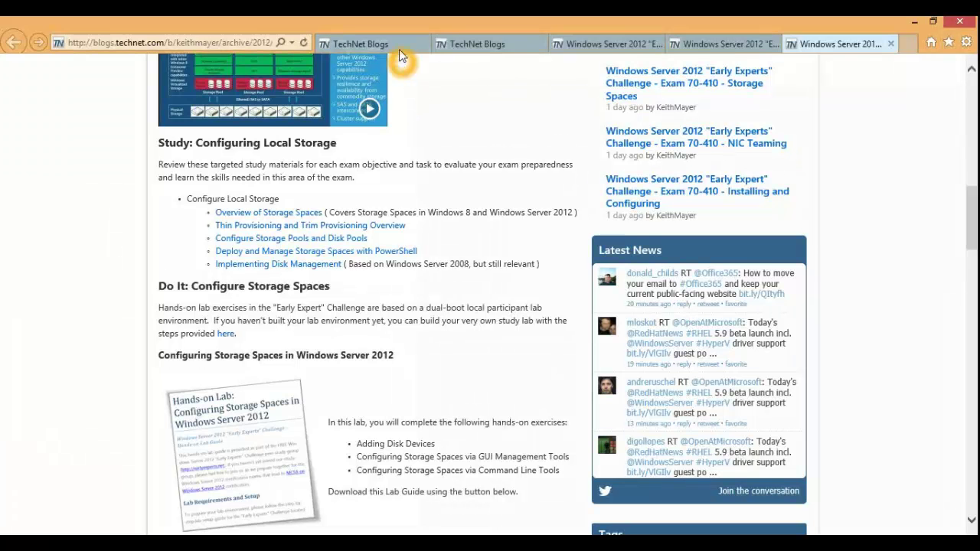
click(443, 43)
click(426, 230)
scroll(427, 230, down, 1)
click(209, 390)
click(193, 384)
click(192, 384)
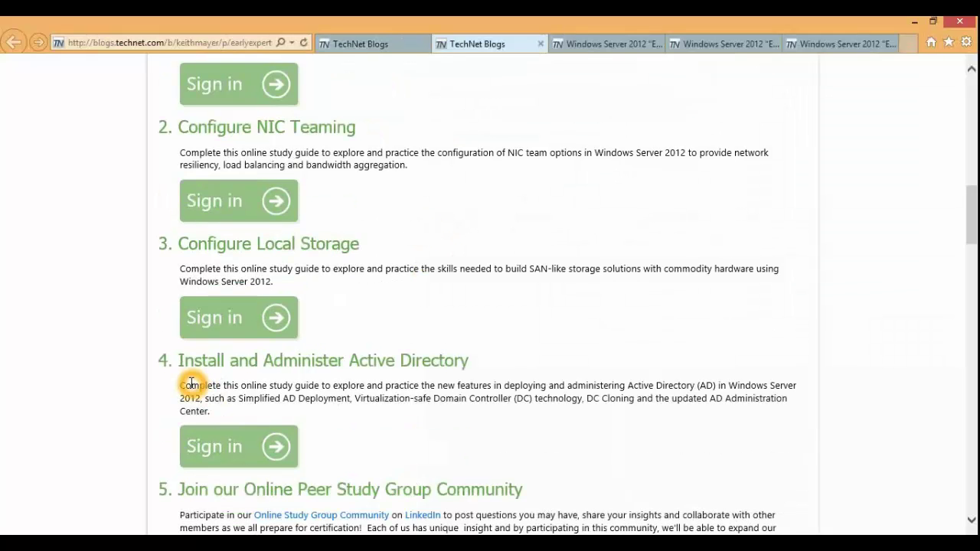
click(230, 449)
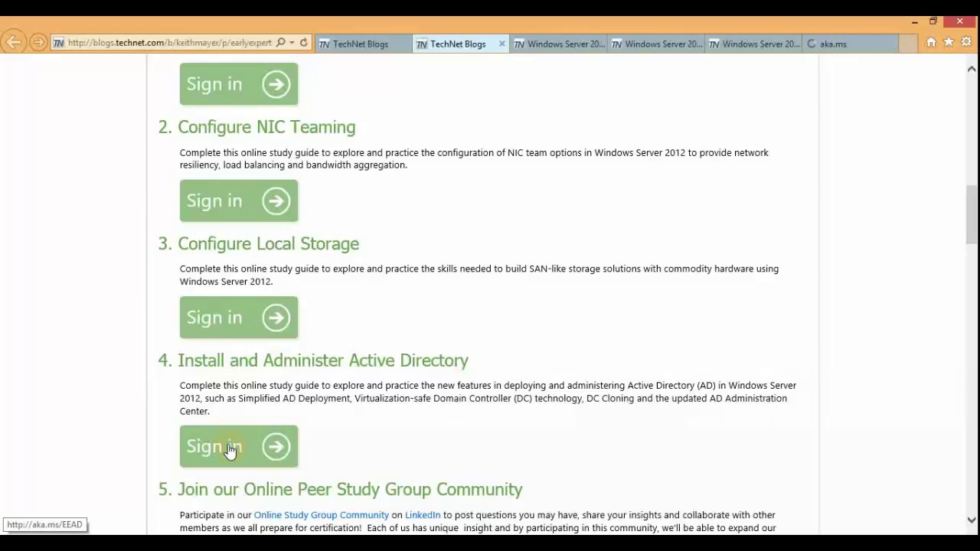
click(344, 392)
click(406, 286)
click(431, 298)
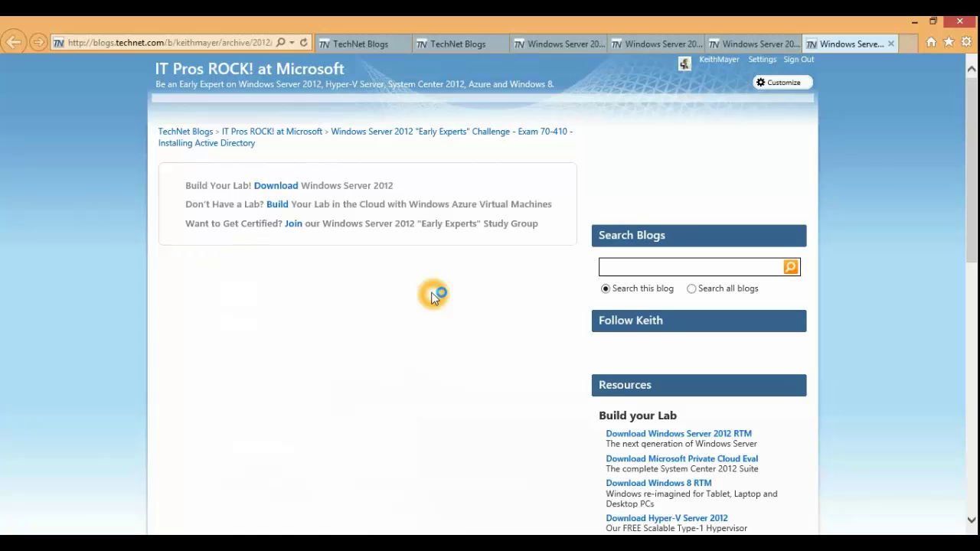
scroll(431, 295, down, 6)
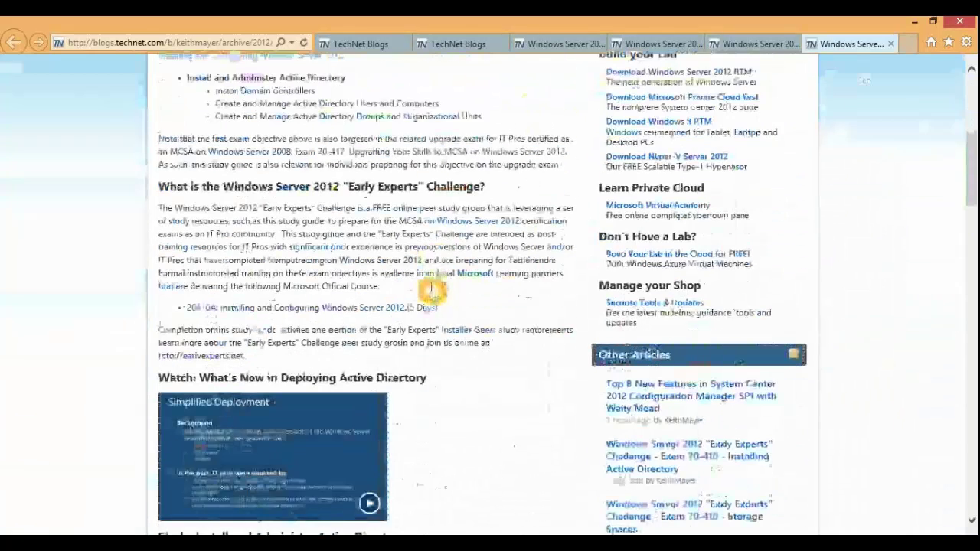
click(220, 295)
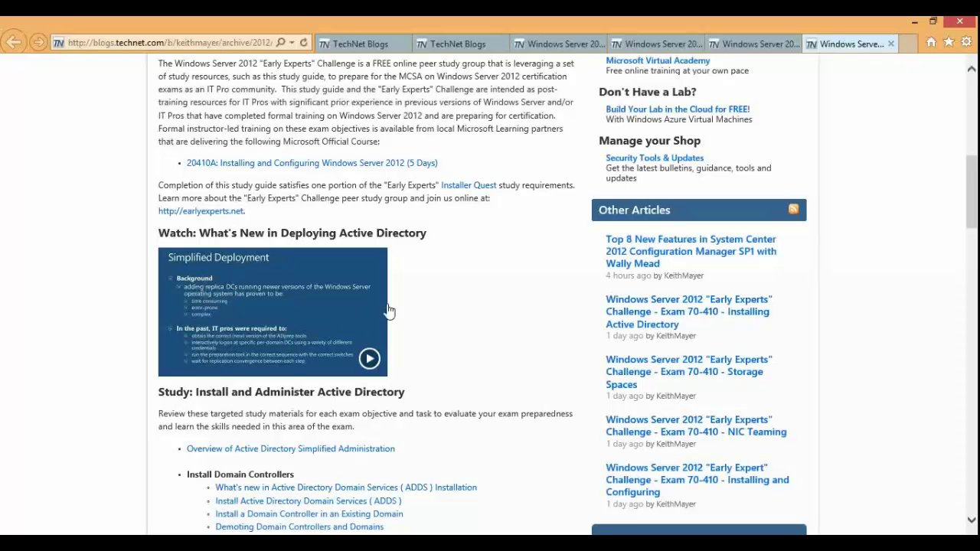
scroll(439, 301, down, 1)
scroll(438, 301, down, 1)
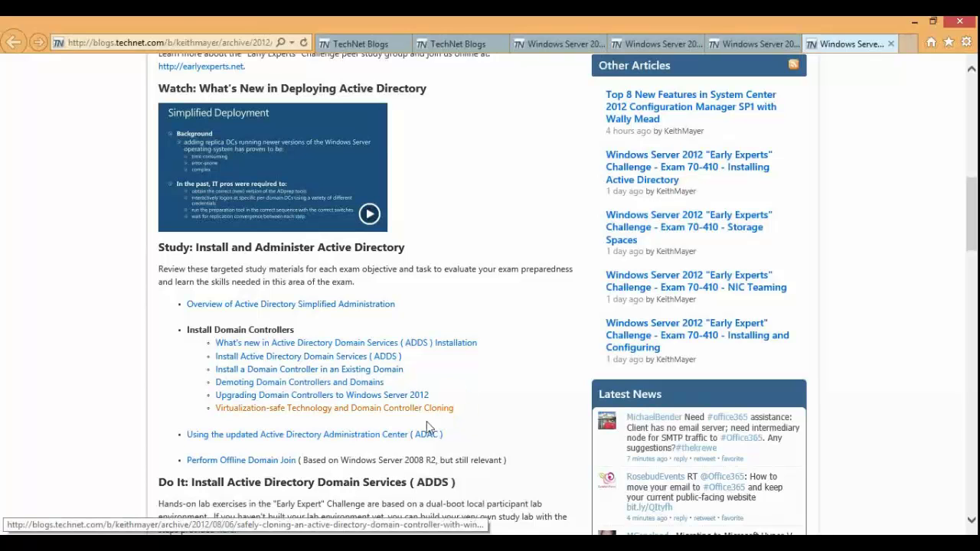
click(364, 455)
click(298, 457)
click(203, 458)
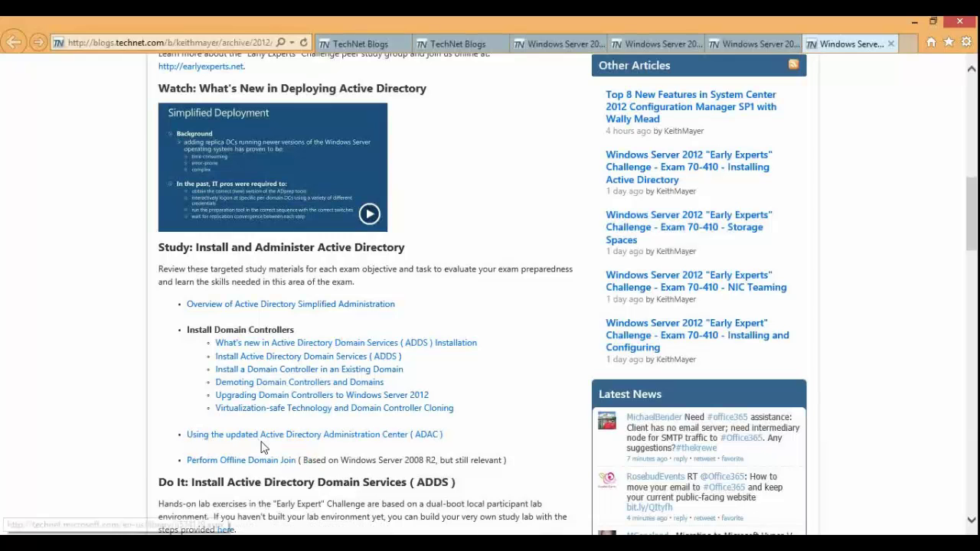
click(298, 443)
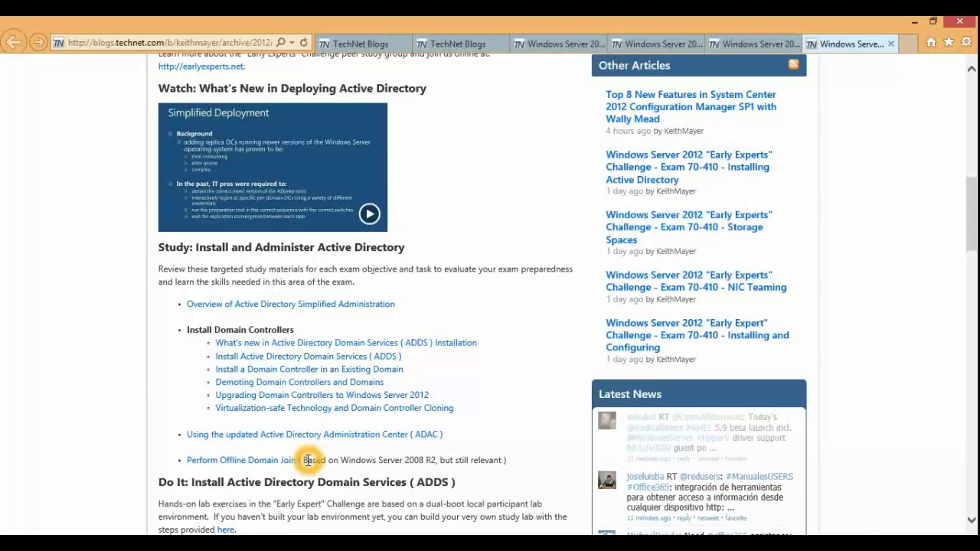
scroll(381, 452, down, 2)
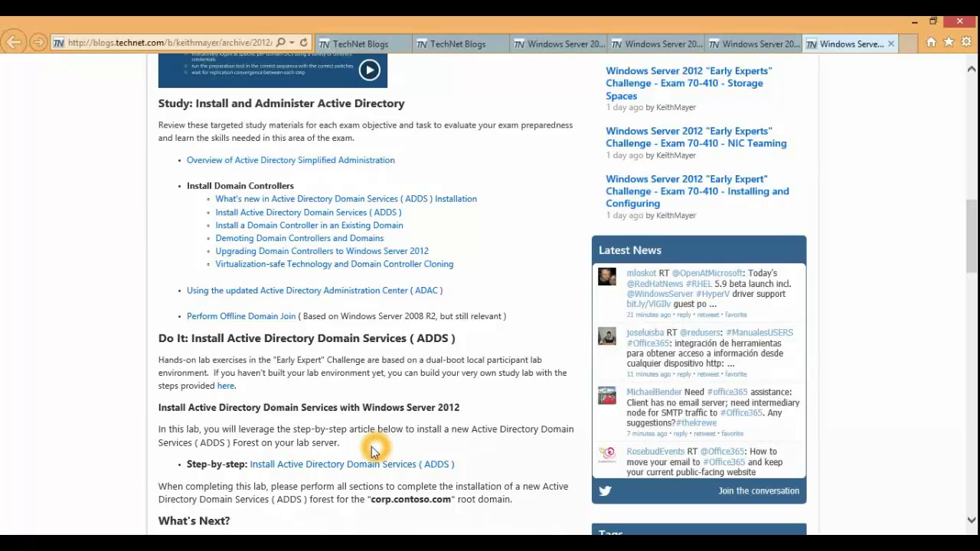
click(260, 431)
click(267, 427)
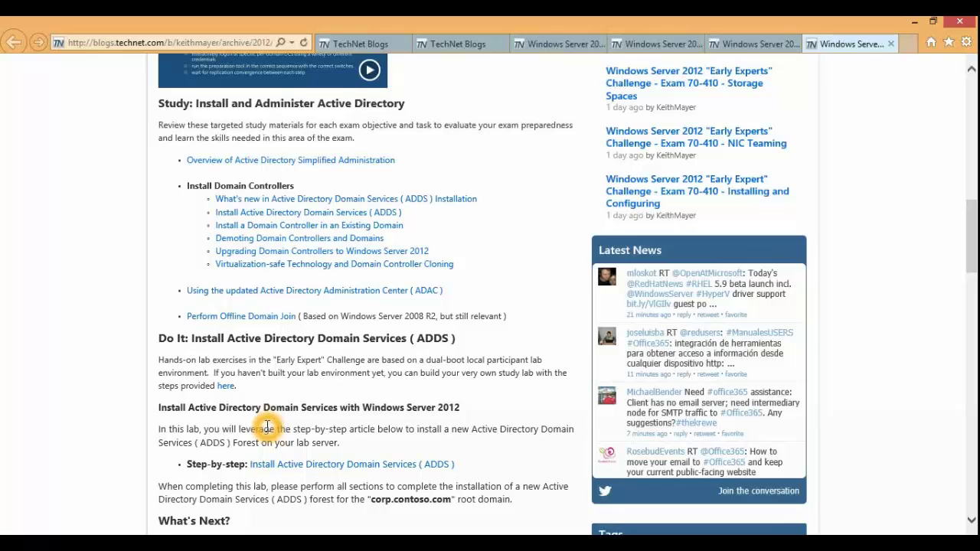
Step: Return to the server session, minimize the volume wizard, and confirm LUN1 now holds volume E:
key(alt+Tab)
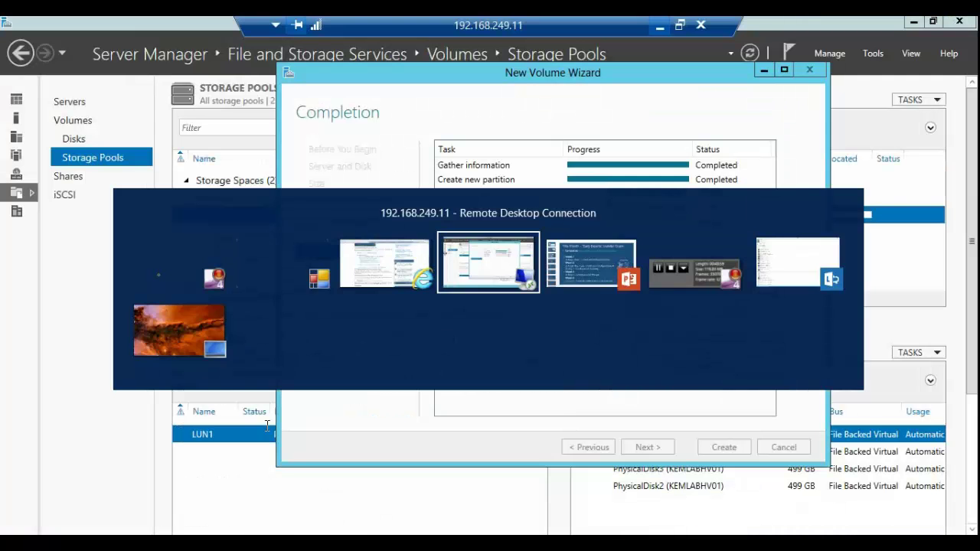
click(266, 425)
click(517, 84)
drag(516, 85, 390, 121)
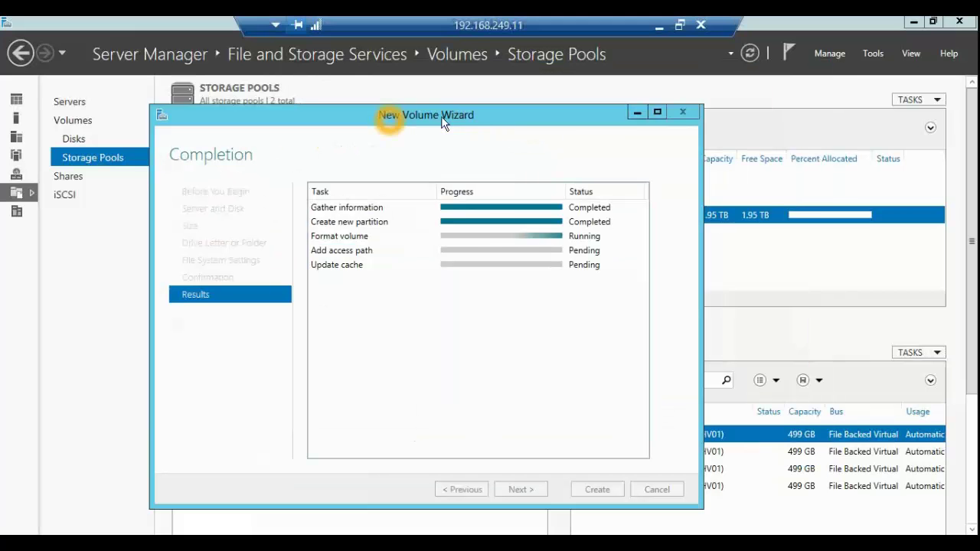
click(426, 247)
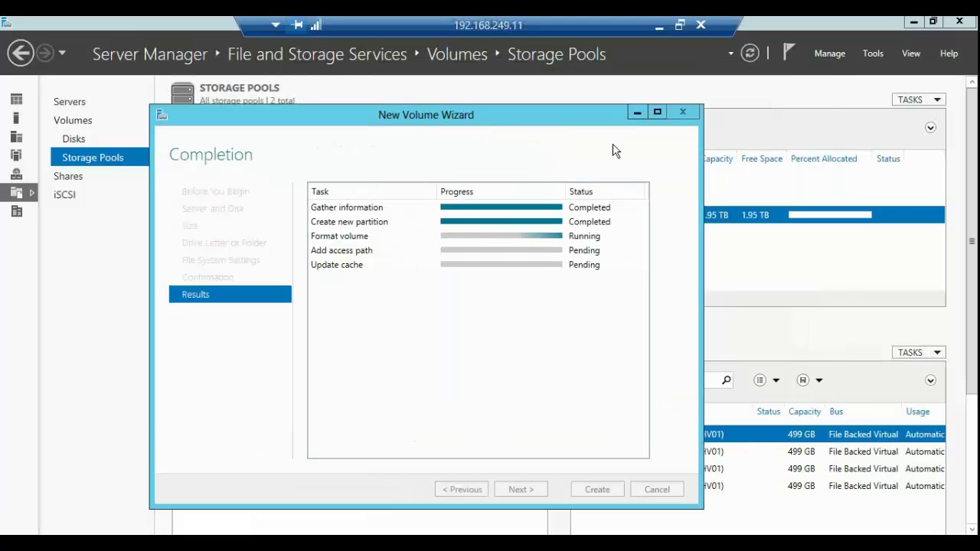
click(636, 113)
click(331, 429)
click(342, 154)
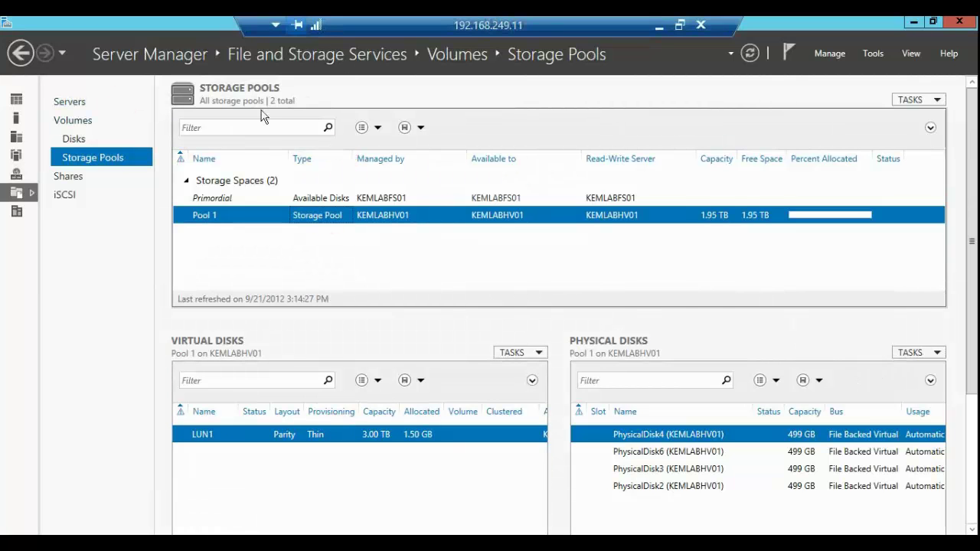
click(52, 105)
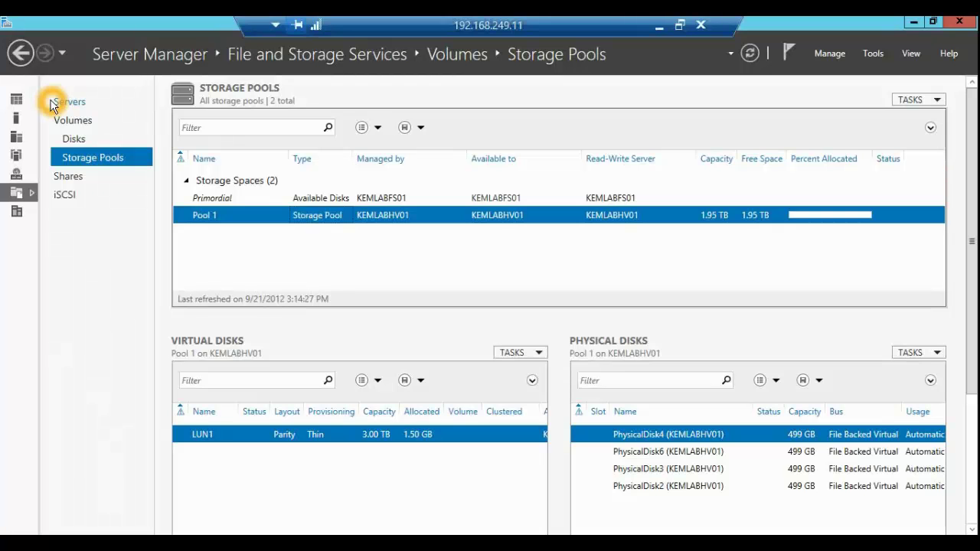
click(839, 63)
click(832, 58)
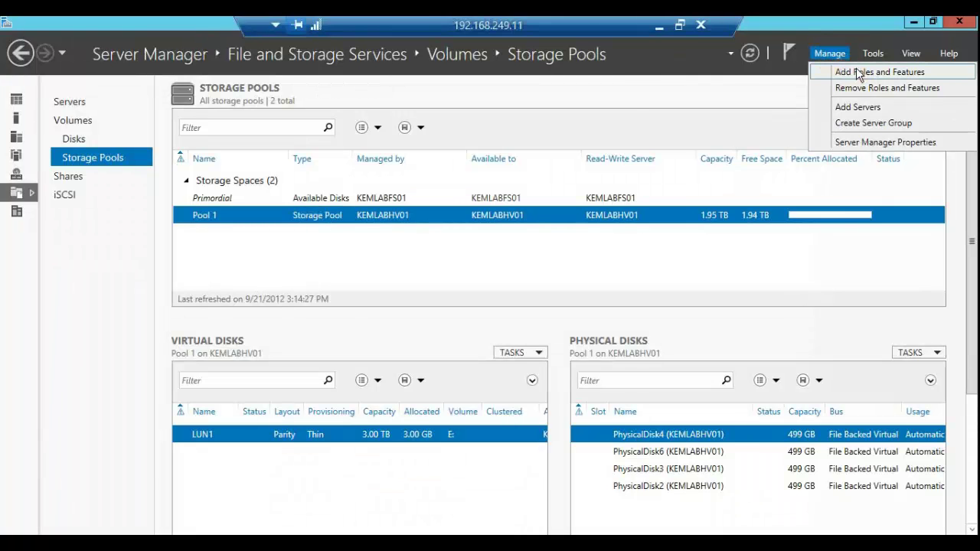
Step: On KEMLABHV01, select the Active Directory Domain Services role plus Group Policy Management for installation
click(849, 72)
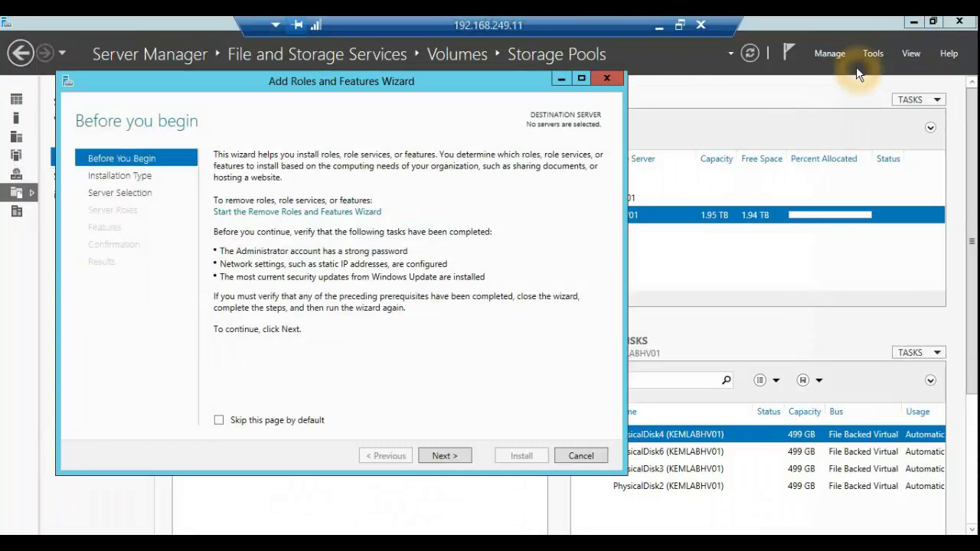
click(444, 457)
click(451, 457)
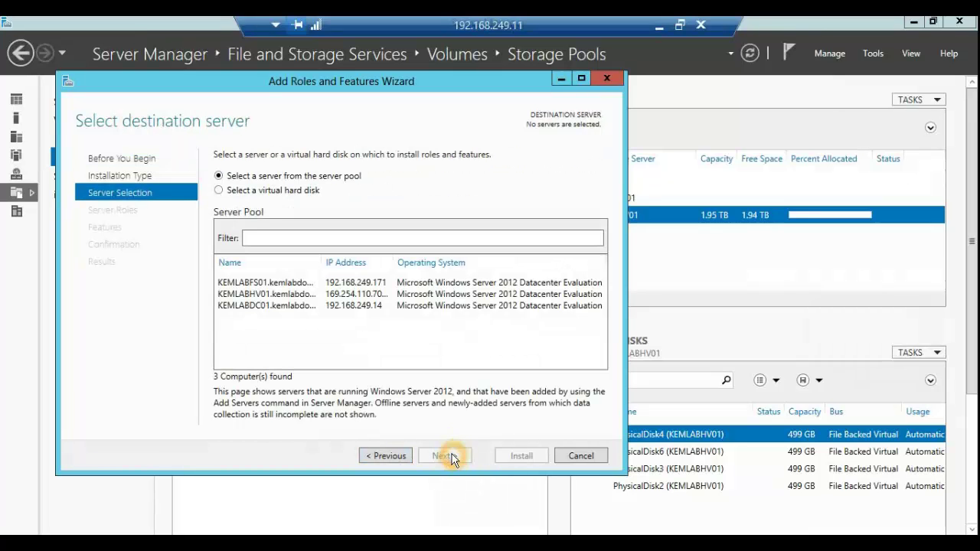
click(294, 297)
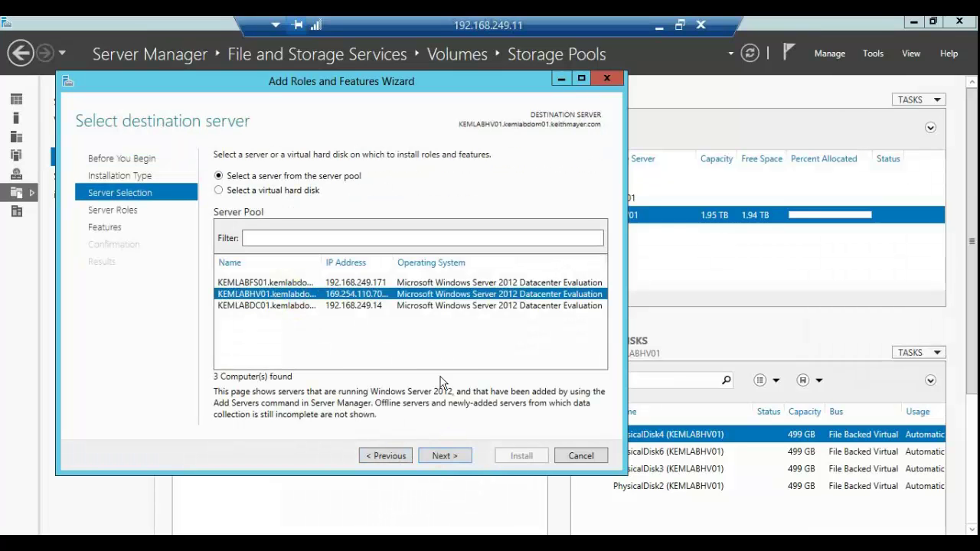
click(447, 456)
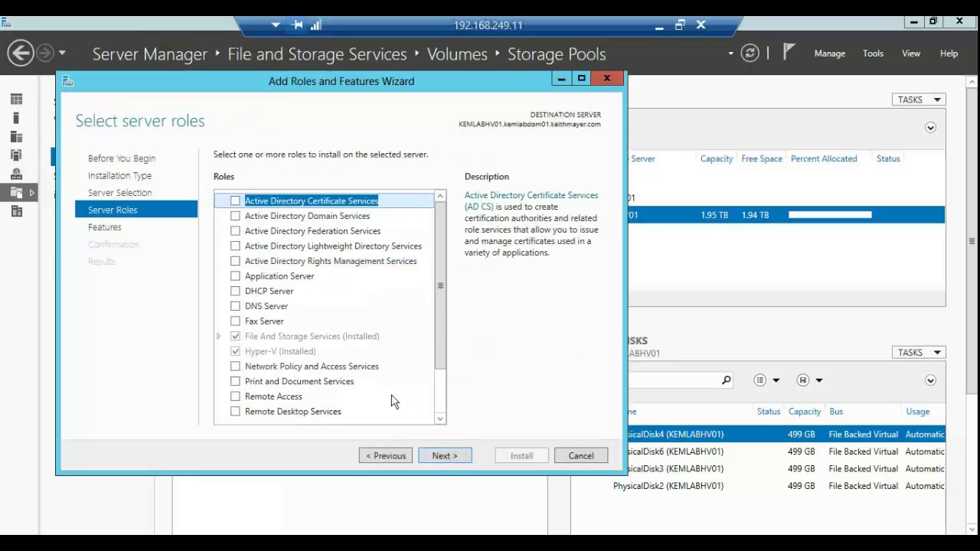
click(235, 217)
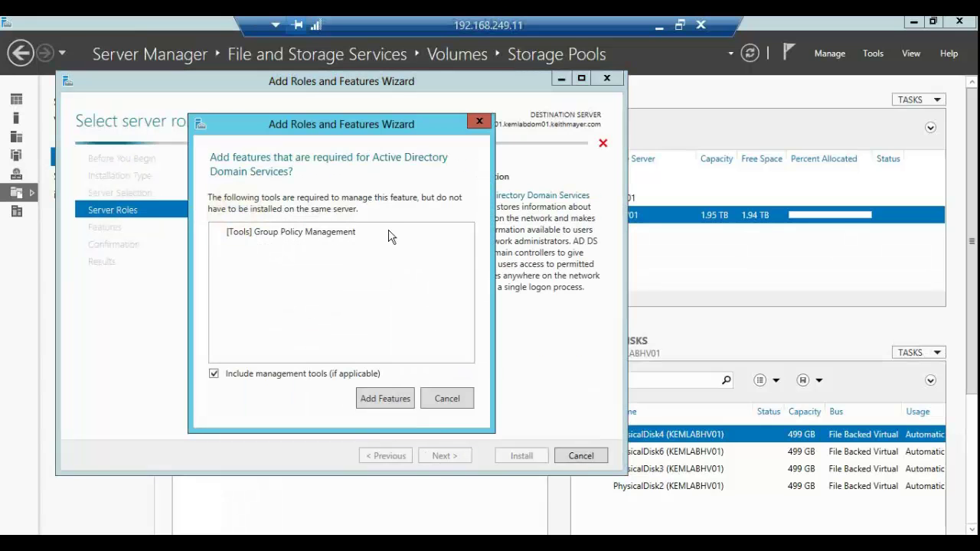
click(397, 401)
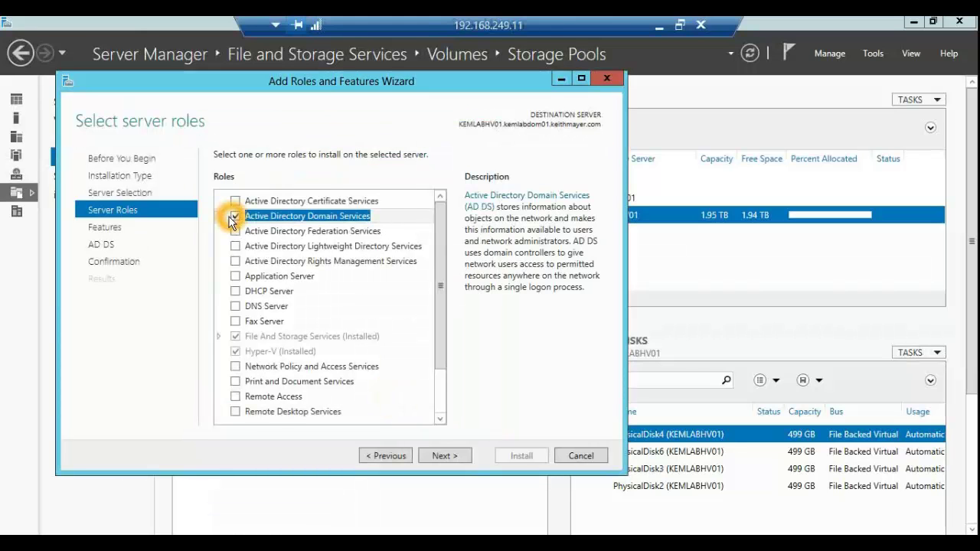
click(450, 458)
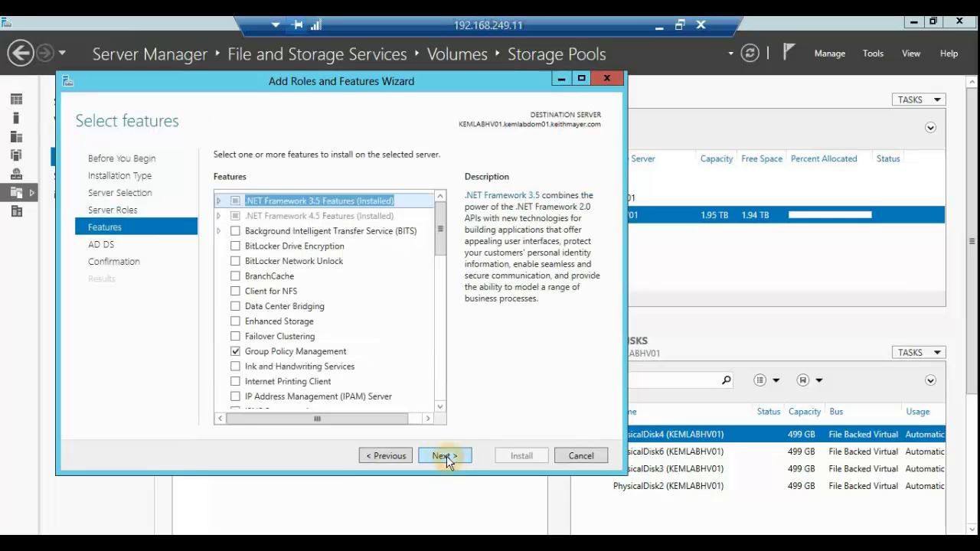
click(446, 458)
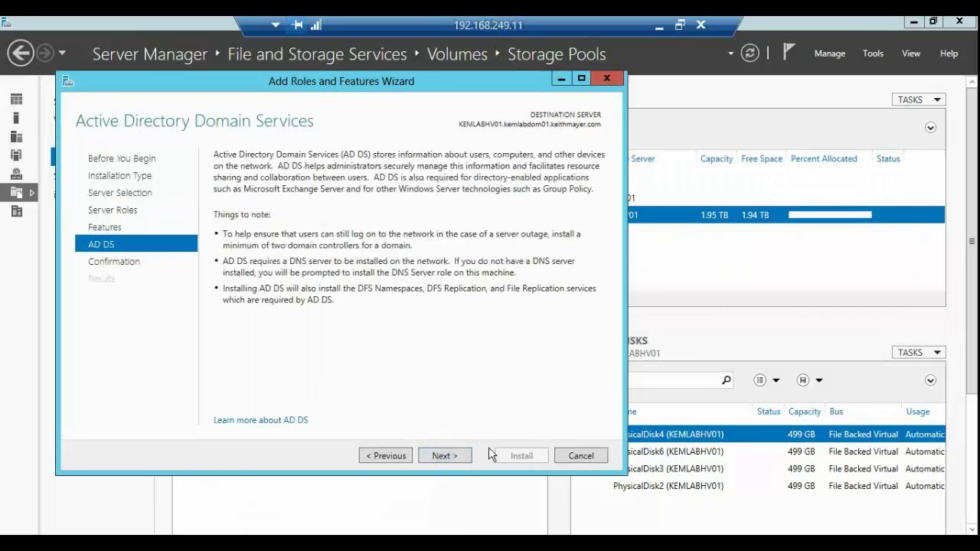
click(445, 450)
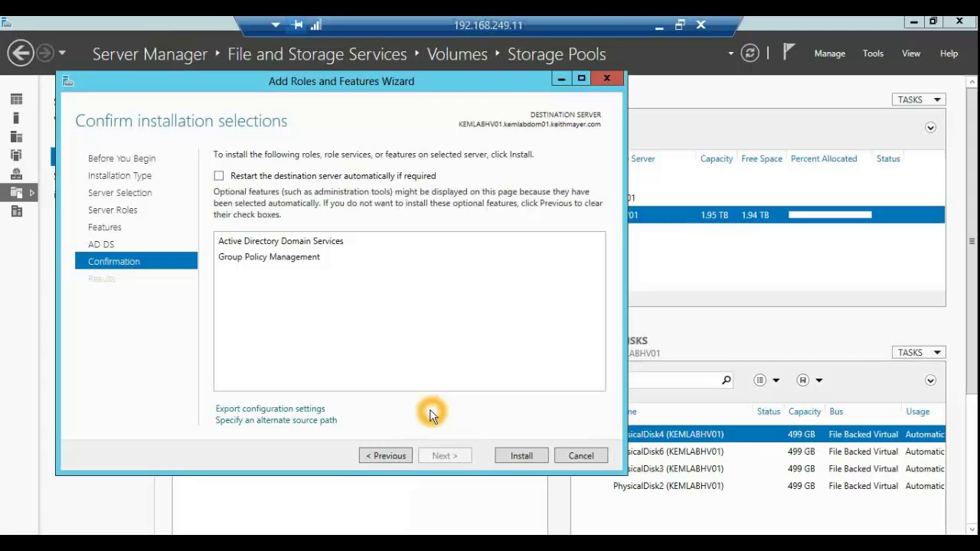
Step: Cancel the Add Roles and Features Wizard at confirmation, leaving AD DS uninstalled
click(571, 459)
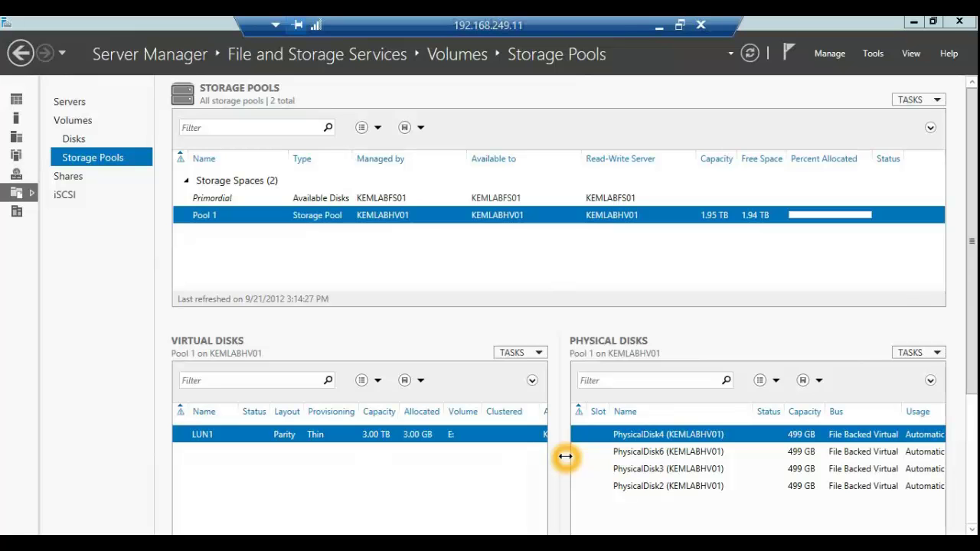
Step: Launch Active Directory Administrative Center from the Tools menu and maximize it
click(873, 56)
click(865, 73)
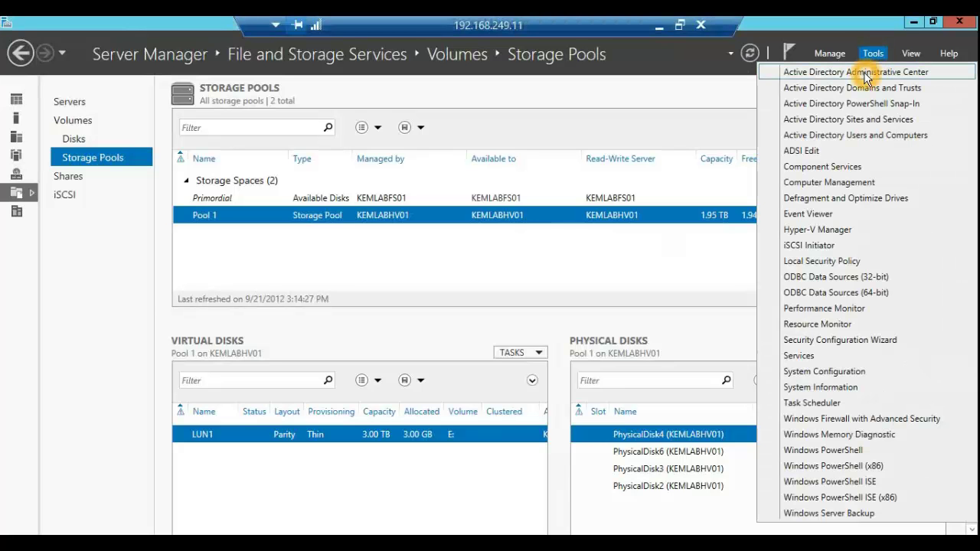
click(871, 75)
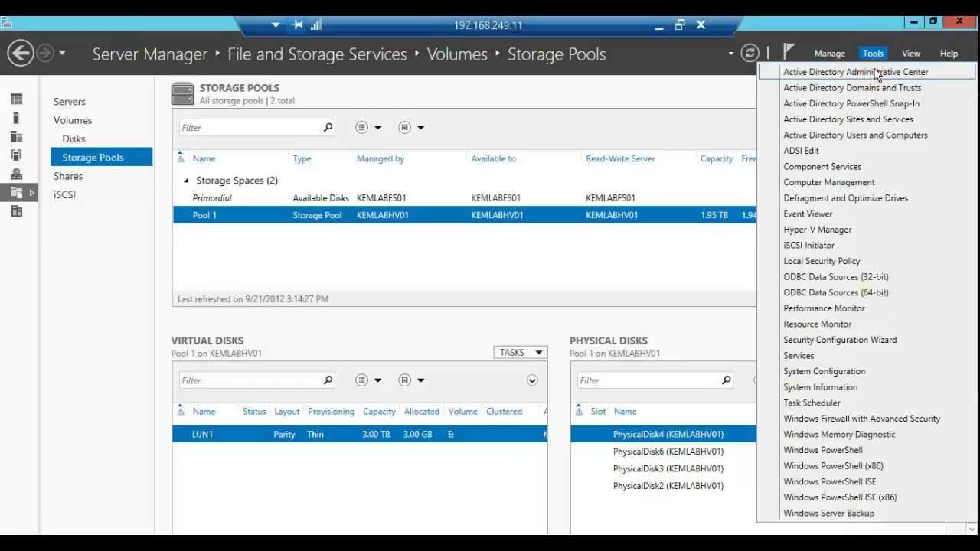
click(927, 74)
click(455, 206)
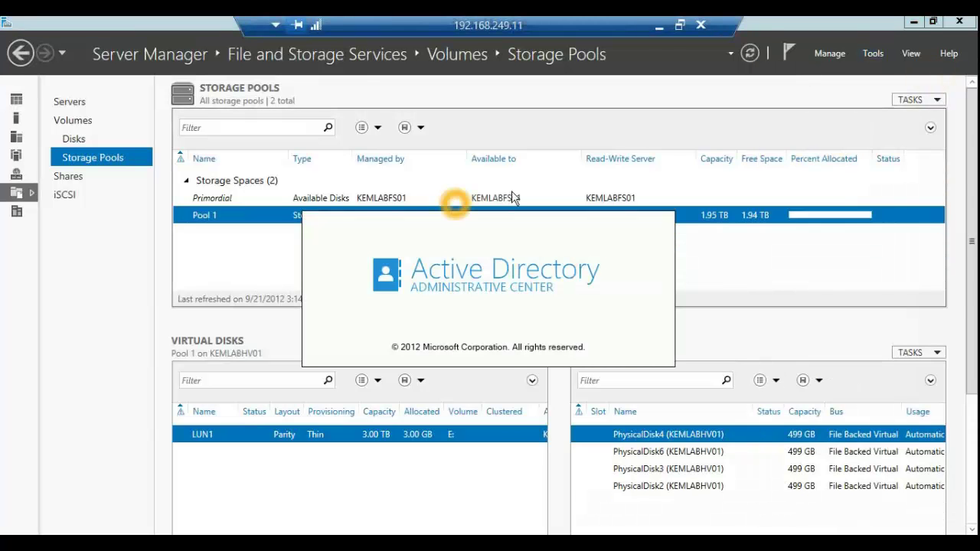
click(619, 147)
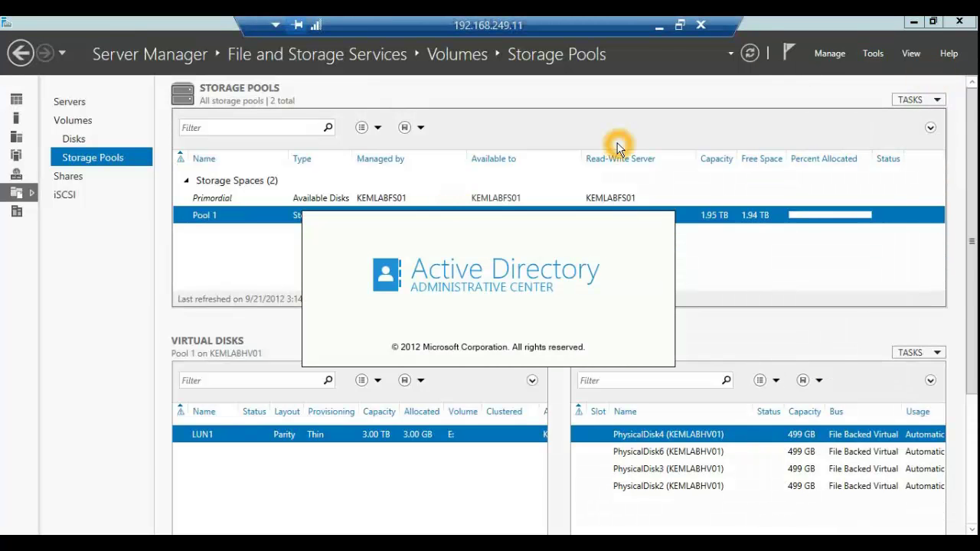
click(565, 133)
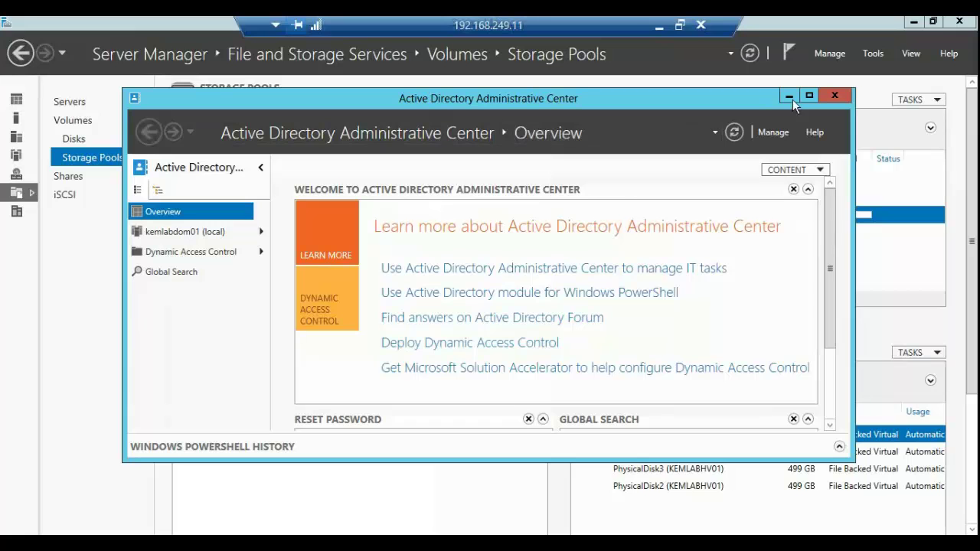
click(809, 95)
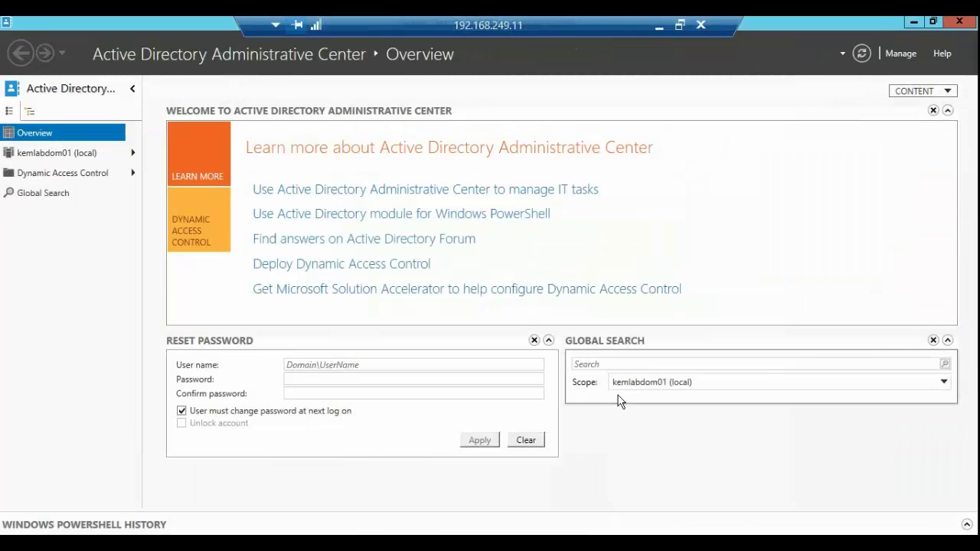
Step: Expand the Windows PowerShell History pane at the bottom of the console
click(158, 526)
click(176, 529)
click(182, 528)
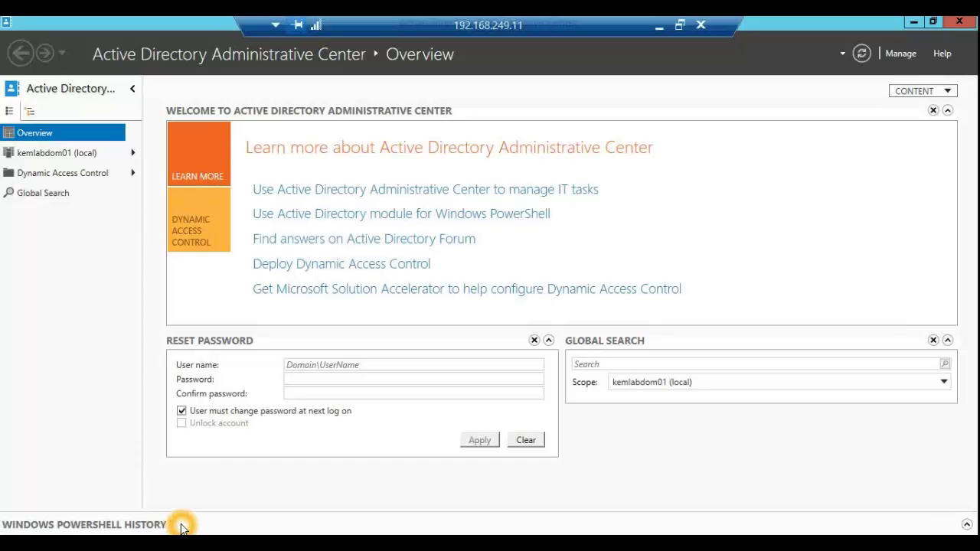
click(967, 527)
click(736, 521)
click(496, 275)
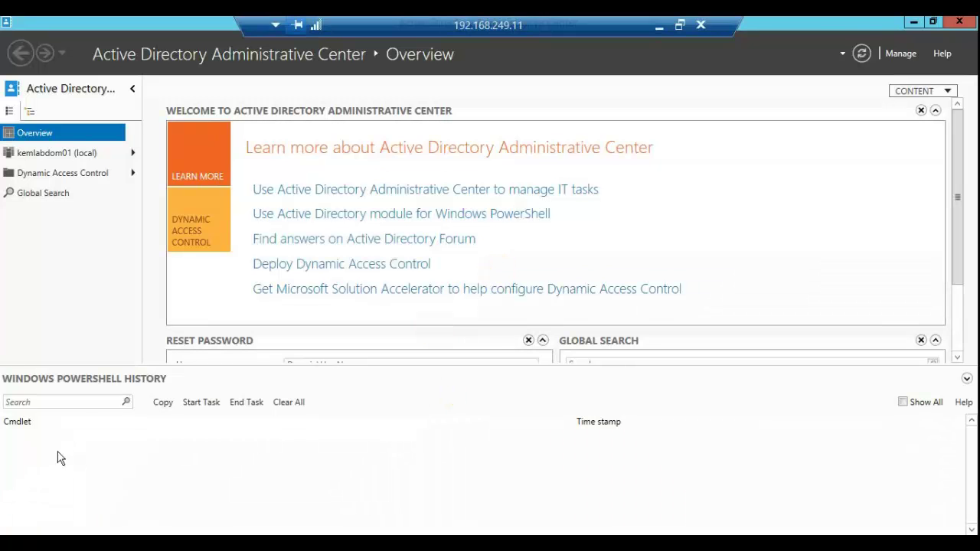
click(213, 449)
Step: Open kemlabdom01's Users container and start a New > User from the Tasks pane
click(84, 155)
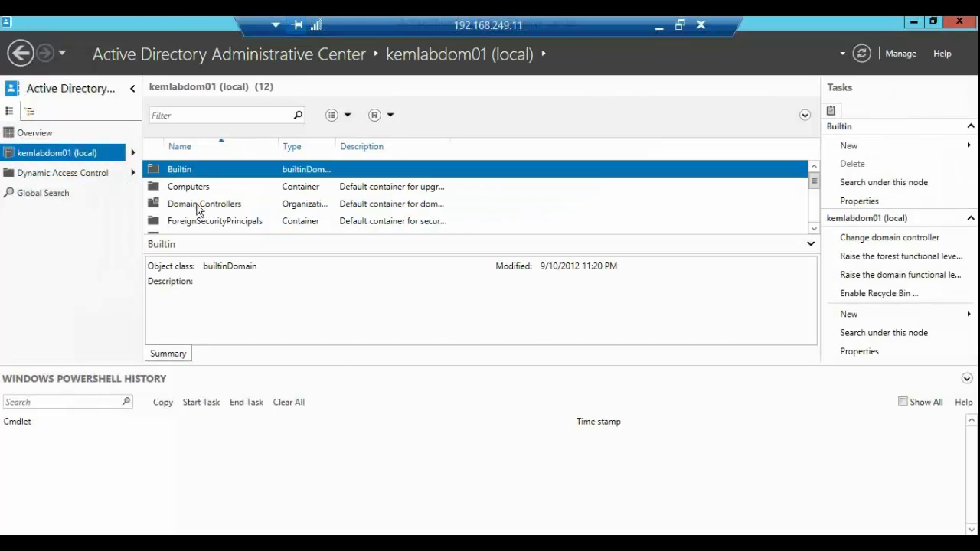
click(813, 228)
click(813, 228)
click(813, 228)
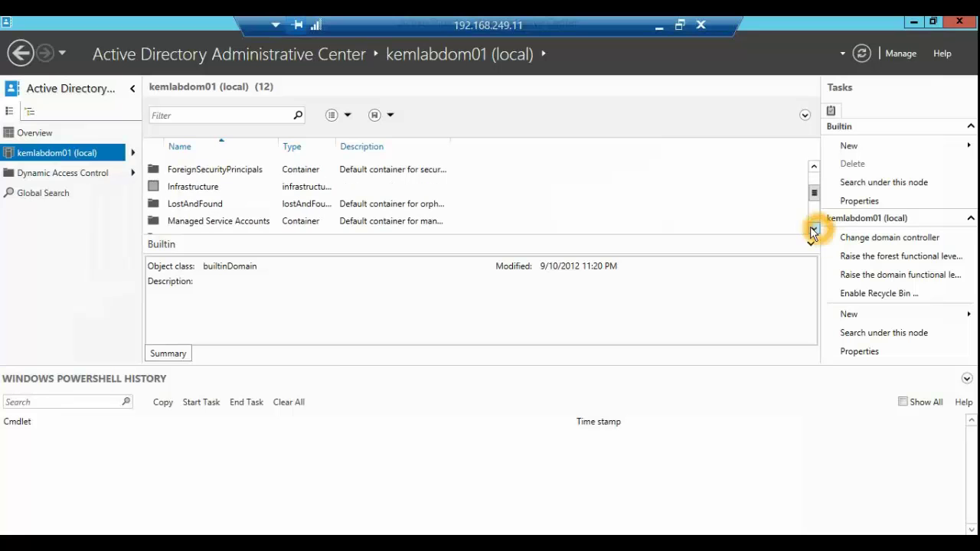
drag(813, 198, 814, 219)
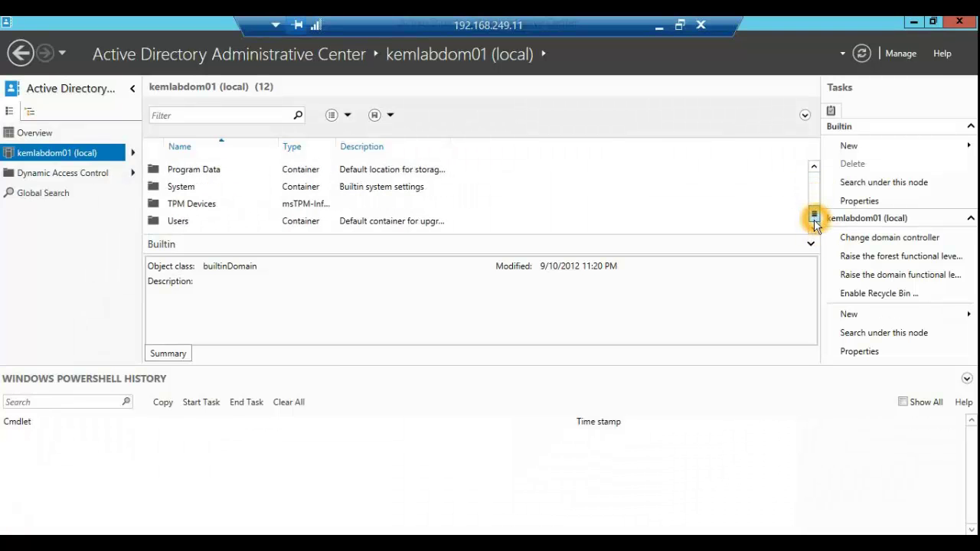
double_click(184, 220)
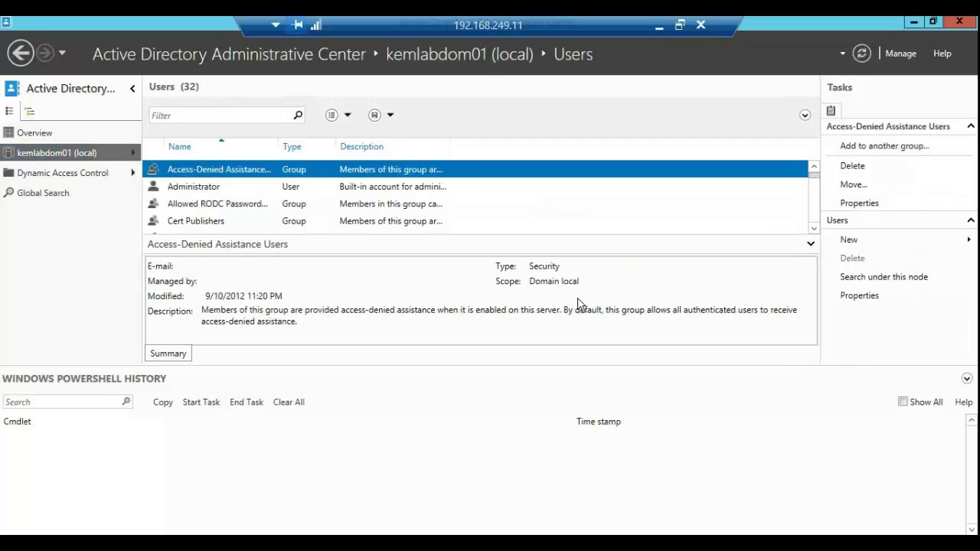
click(852, 242)
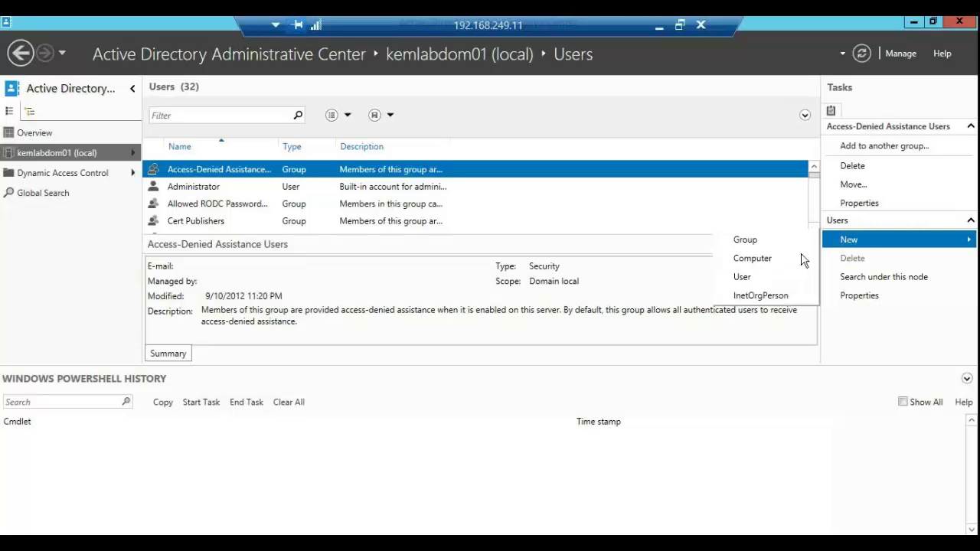
click(753, 278)
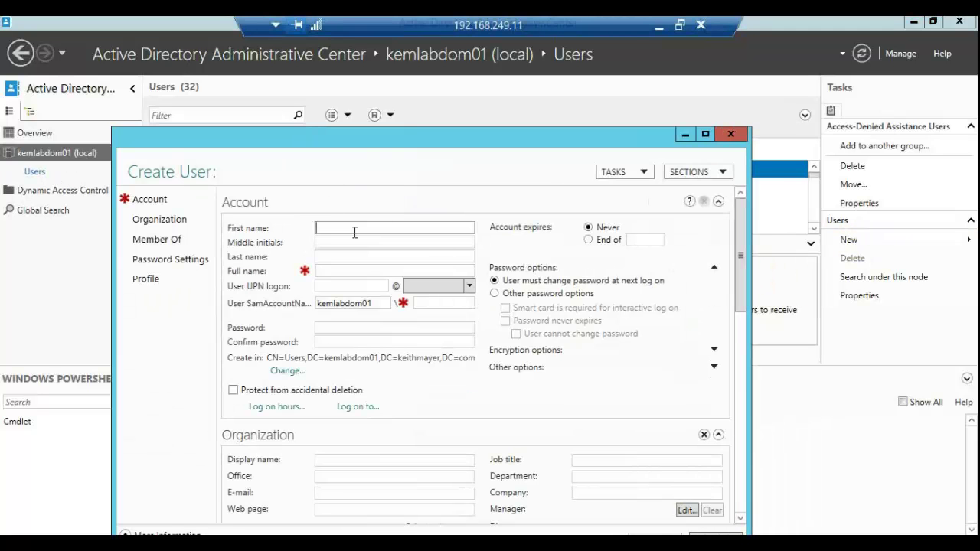
Step: Enter the new user's first name, last name, logon name and account password
click(354, 233)
text(Keith)
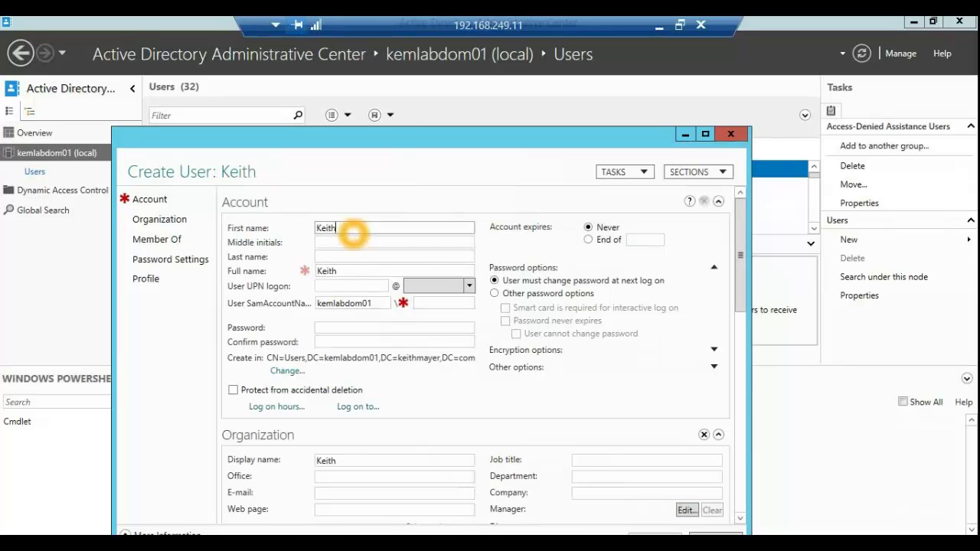
click(371, 256)
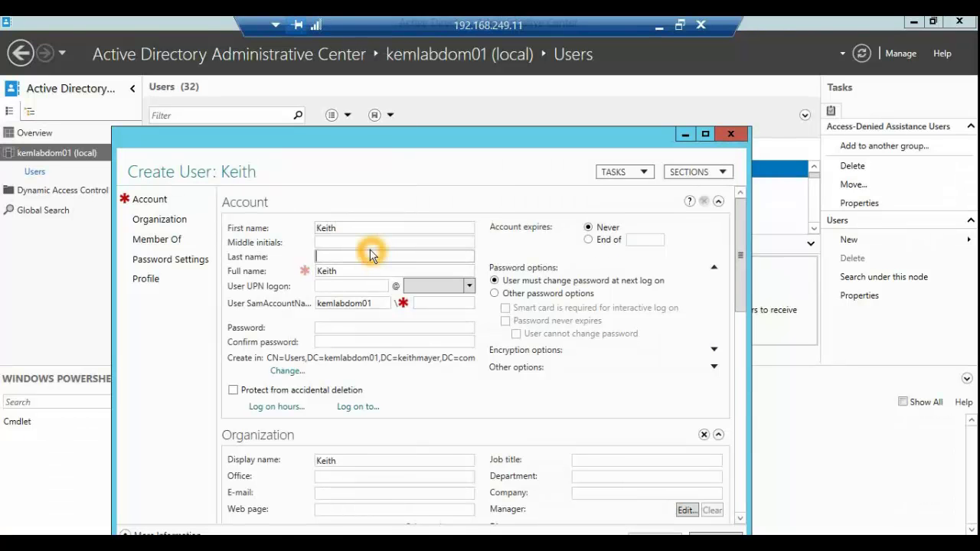
text(Mayer2)
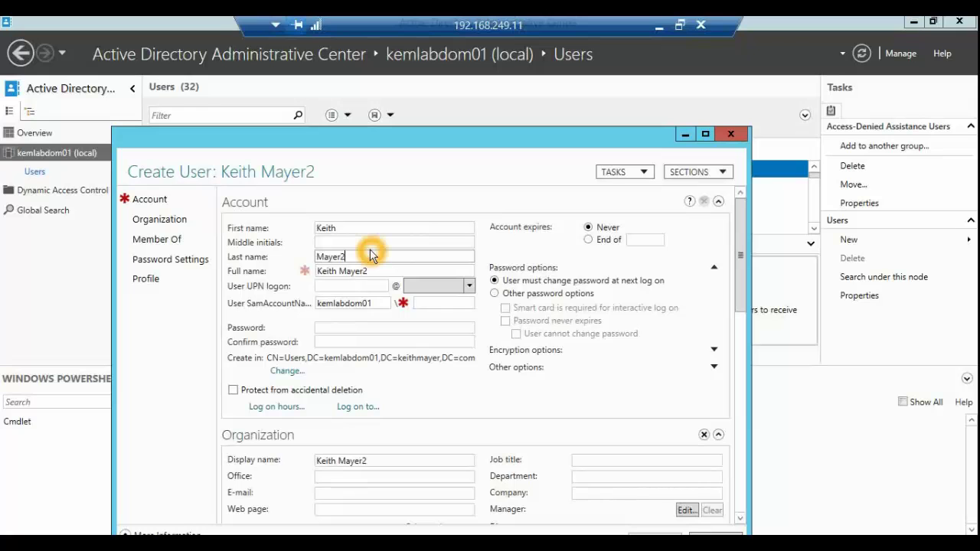
click(338, 285)
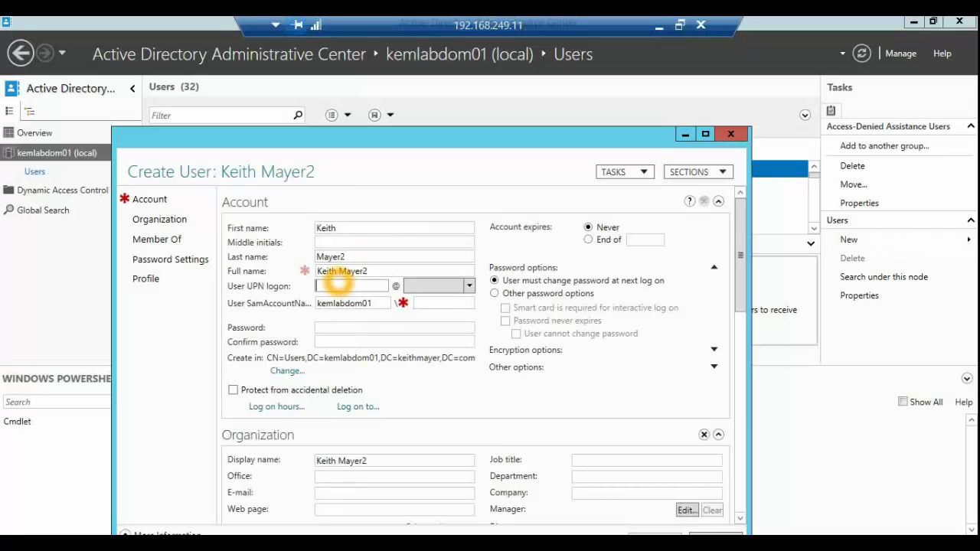
text(KMAYER2)
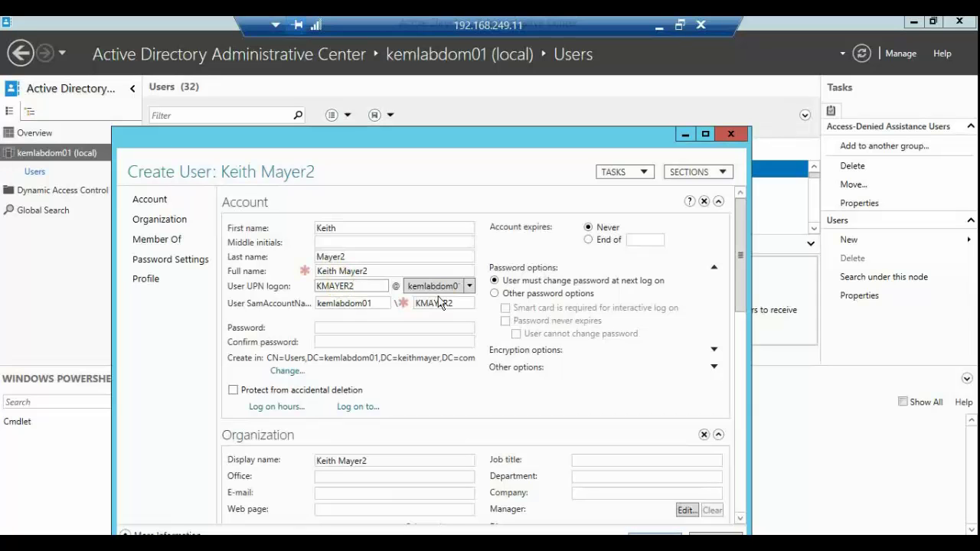
click(389, 327)
text(*****)
text(P@ssw0rd)
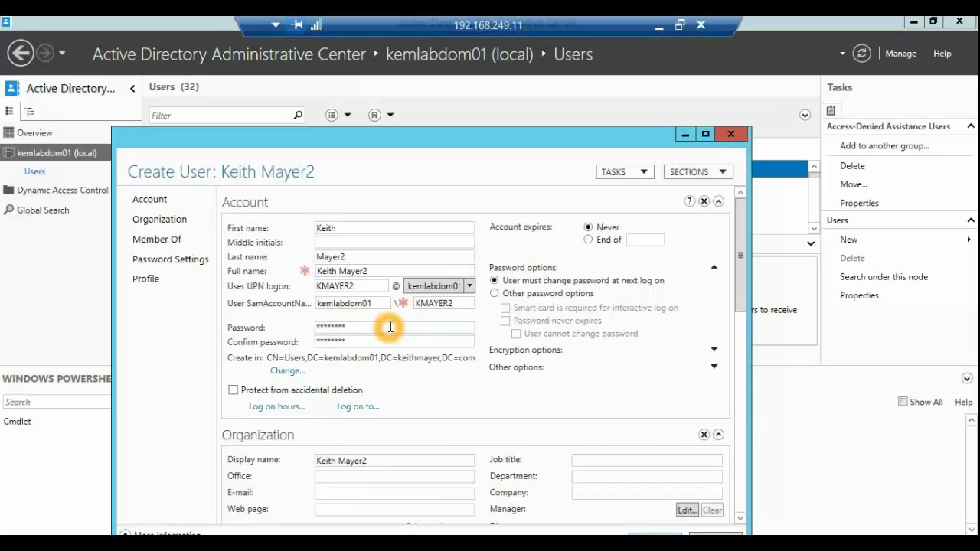
Step: Set job title IT Evangelist and company Microsoft, then create the account
click(609, 462)
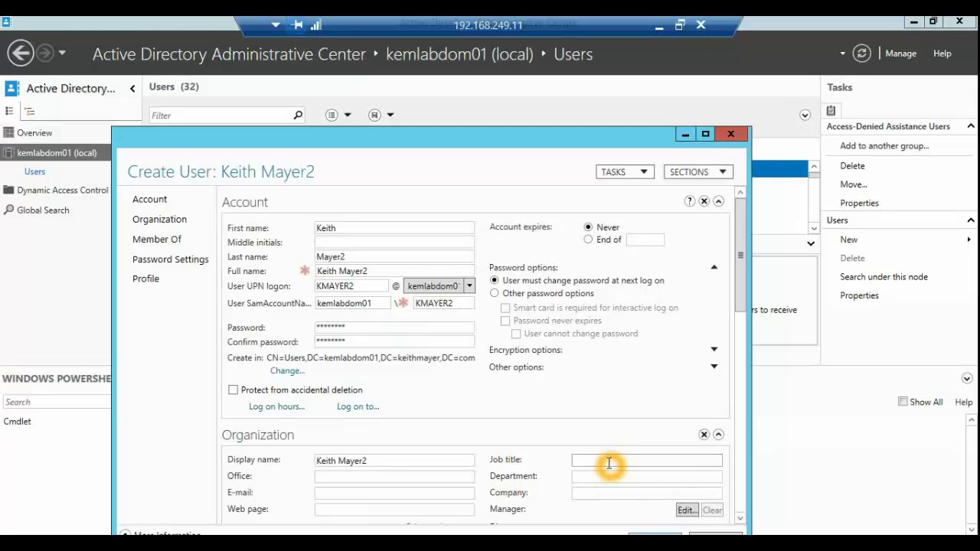
text(IT Evangelist)
click(601, 475)
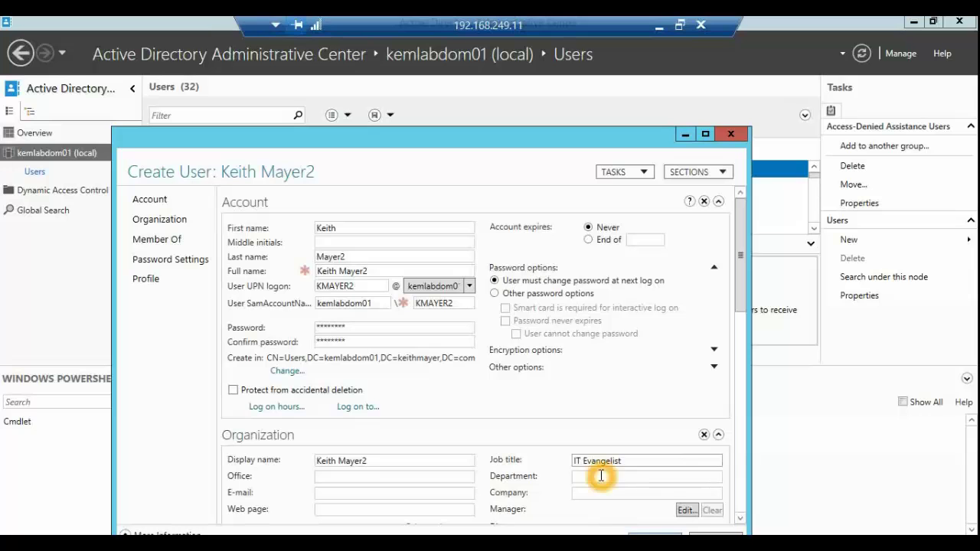
click(611, 491)
text(Microsoft)
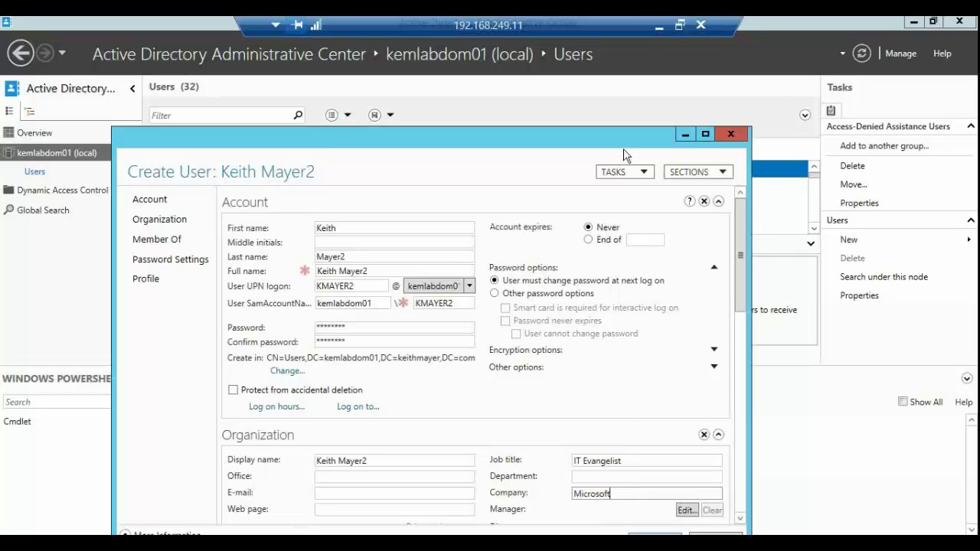
drag(607, 92, 605, 69)
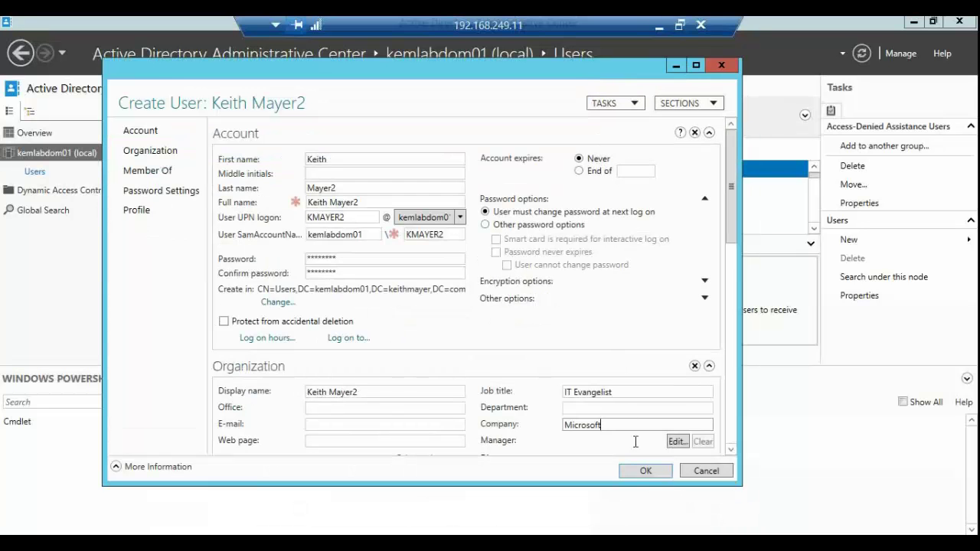
click(648, 470)
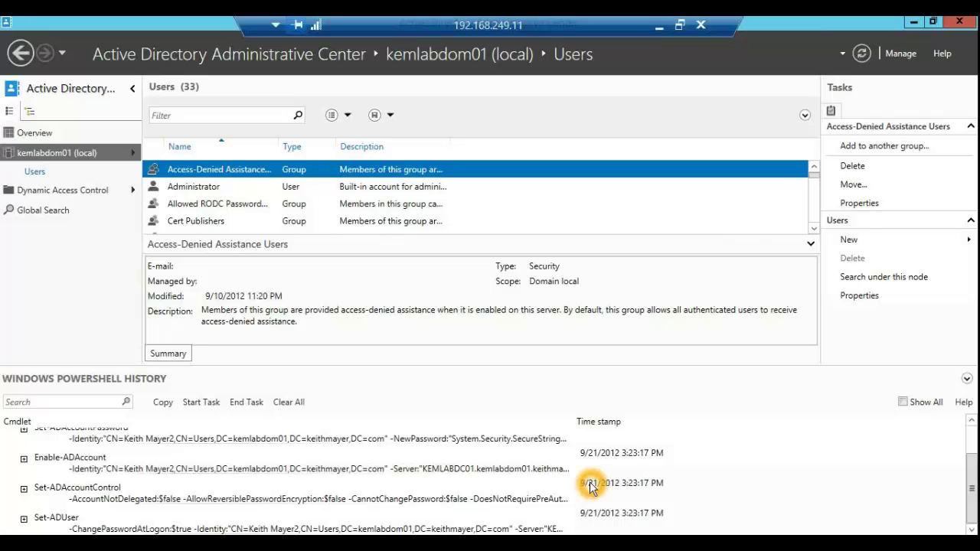
Step: Select the New-ADUser through Set-ADUser commands in PowerShell History and copy them
drag(971, 487, 970, 422)
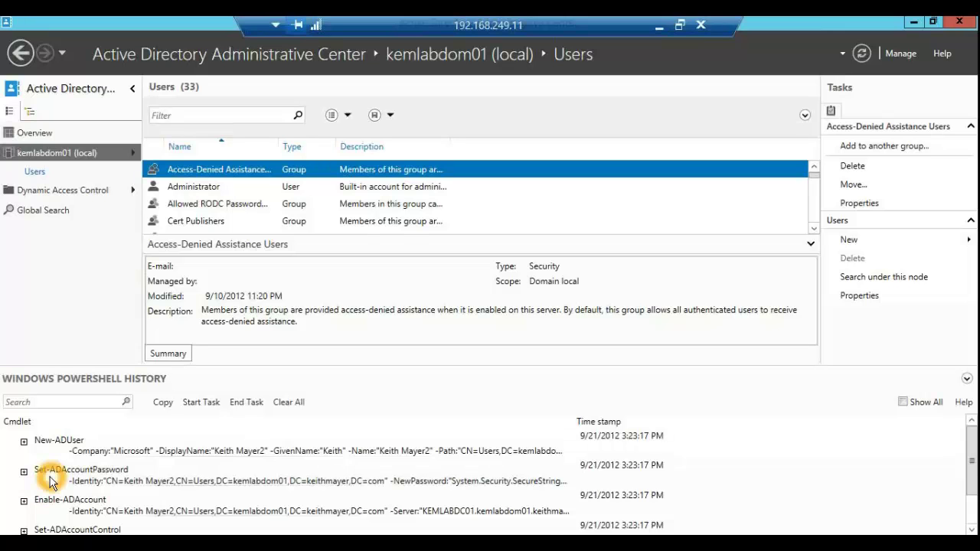
scroll(49, 484, down, 1)
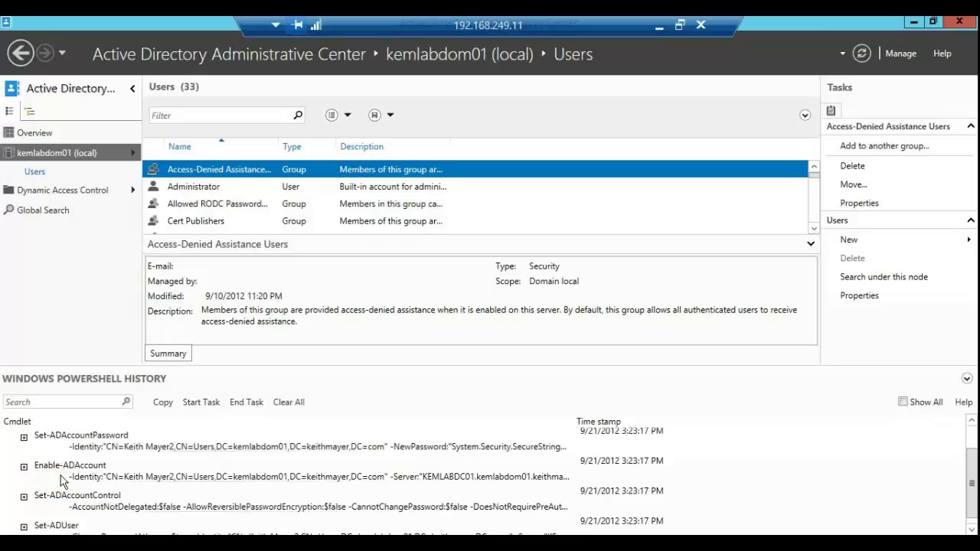
scroll(65, 477, down, 1)
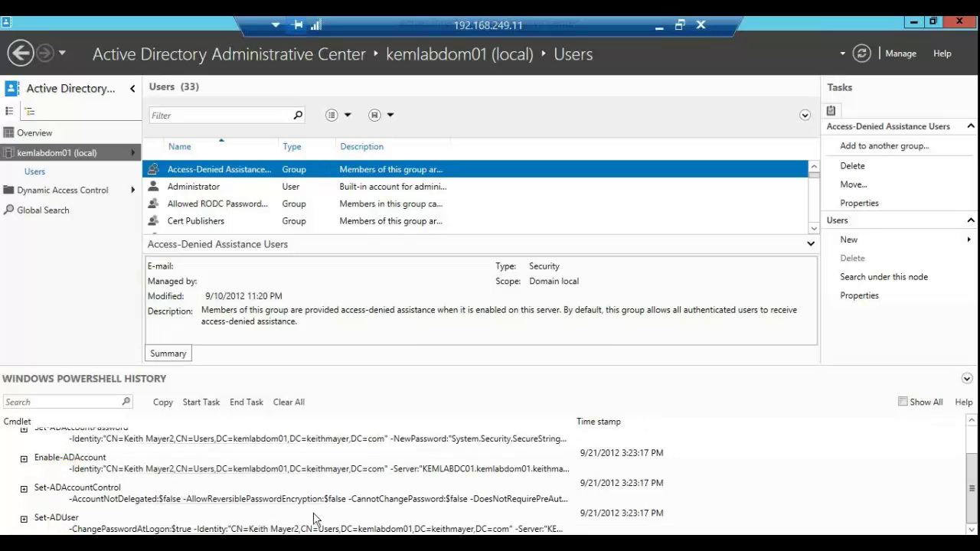
click(484, 528)
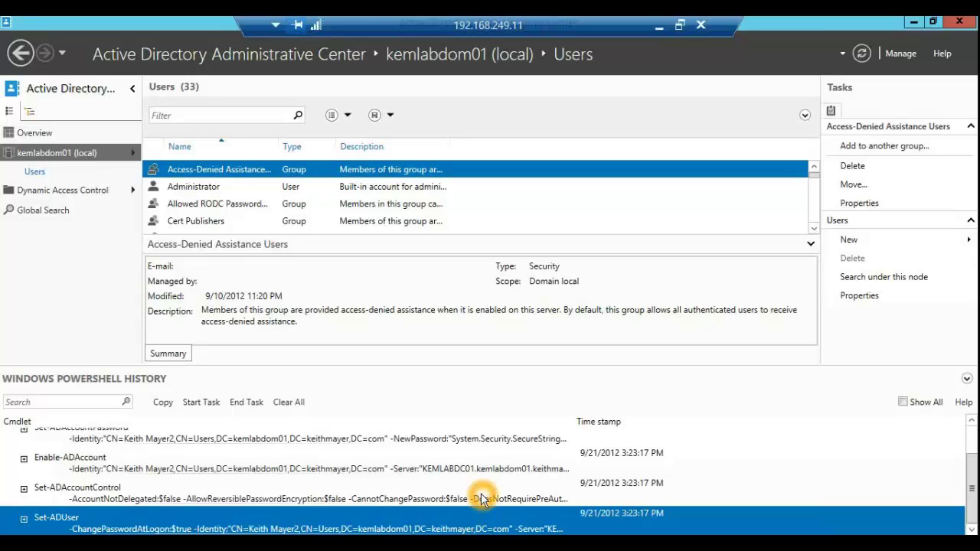
scroll(484, 494, up, 2)
scroll(188, 447, down, 2)
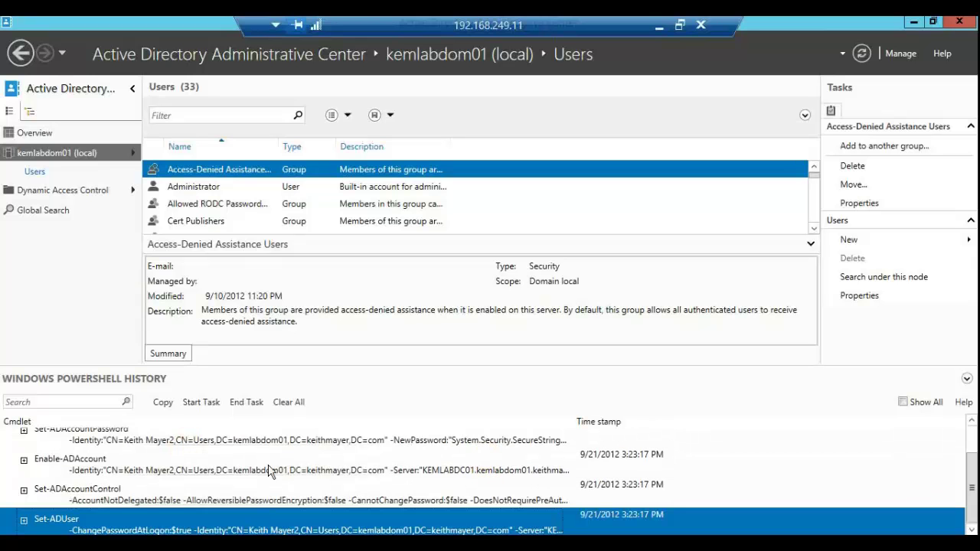
scroll(268, 467, up, 1)
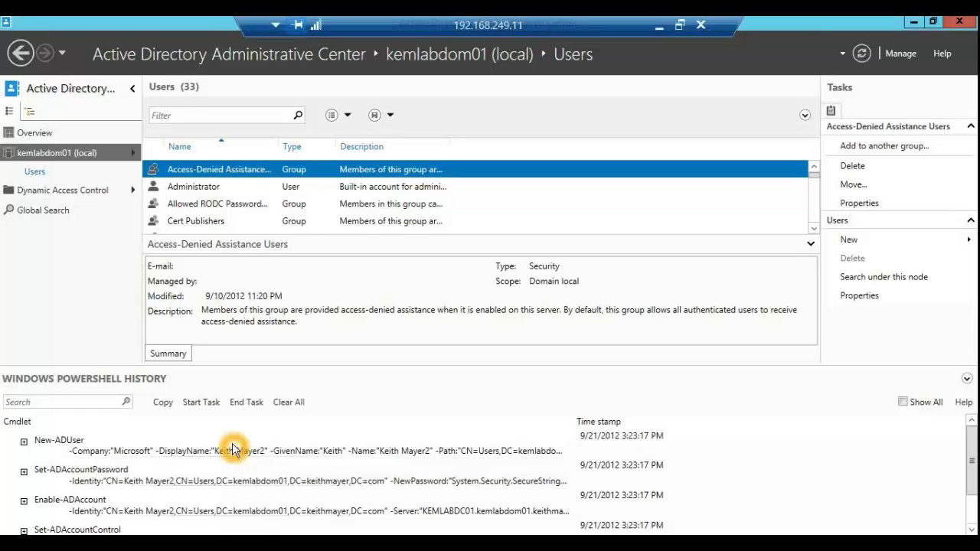
shift+click(236, 450)
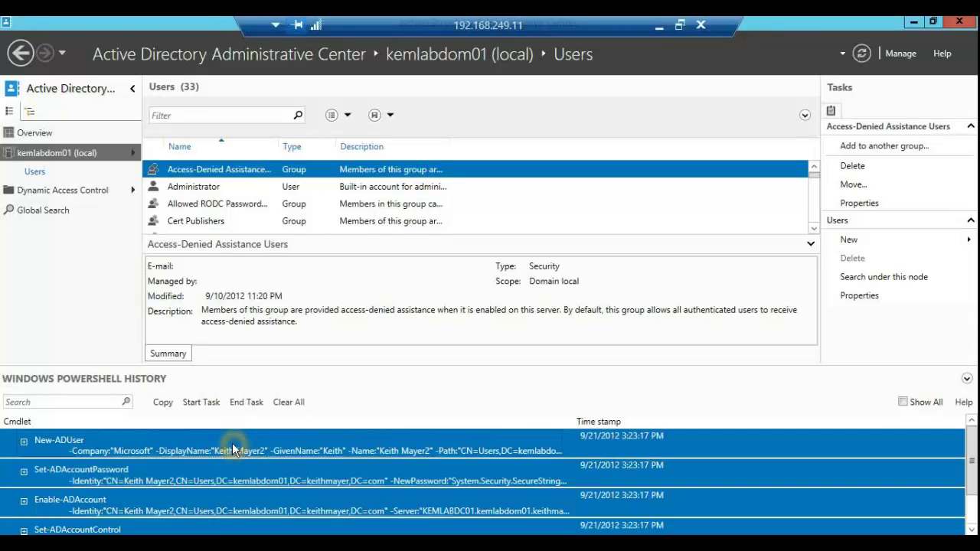
click(167, 404)
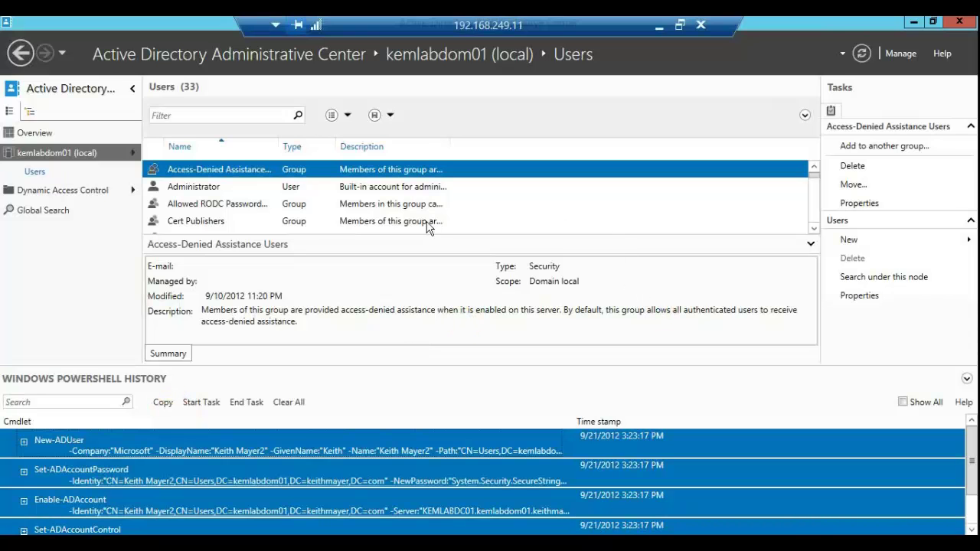
Step: Browse the ADAC Overview welcome links, then close Active Directory Administrative Center
click(85, 93)
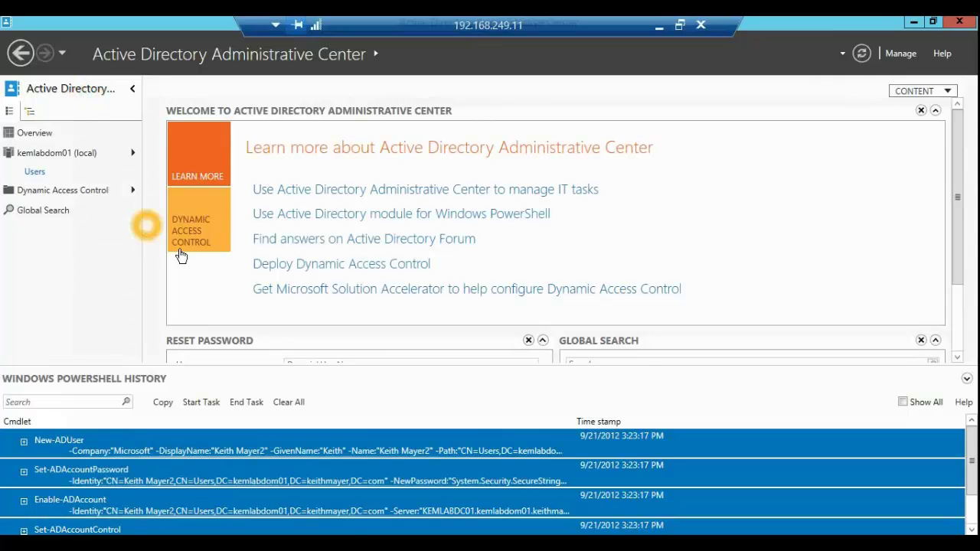
click(255, 151)
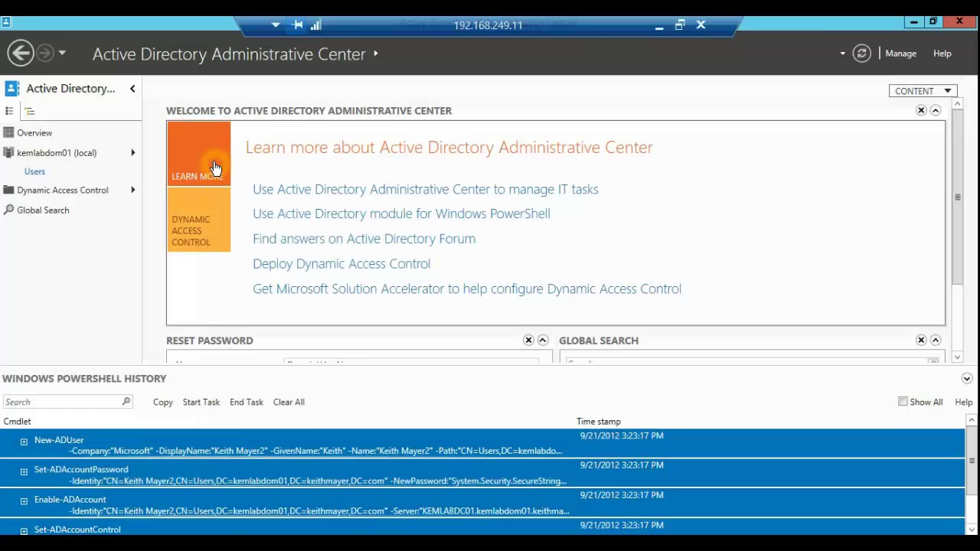
click(284, 238)
click(285, 265)
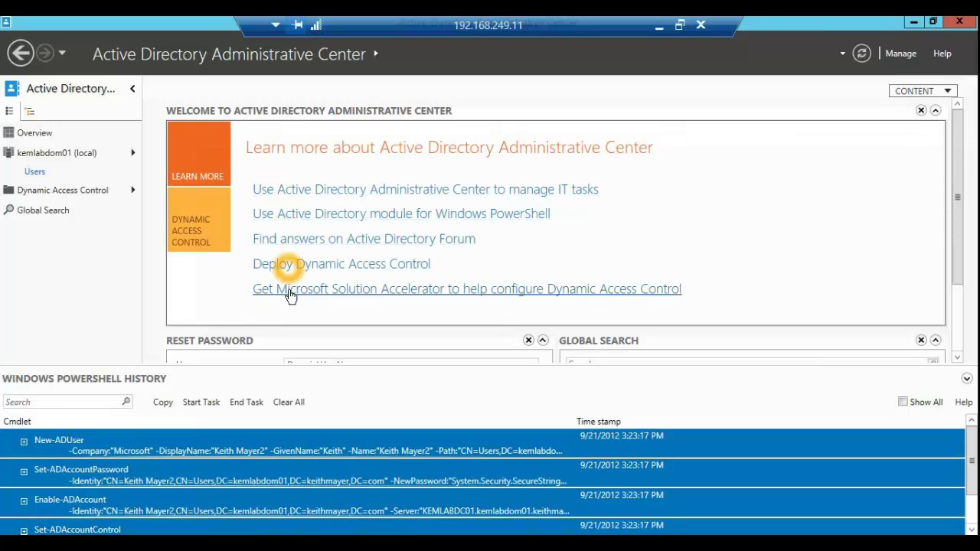
click(291, 293)
click(287, 270)
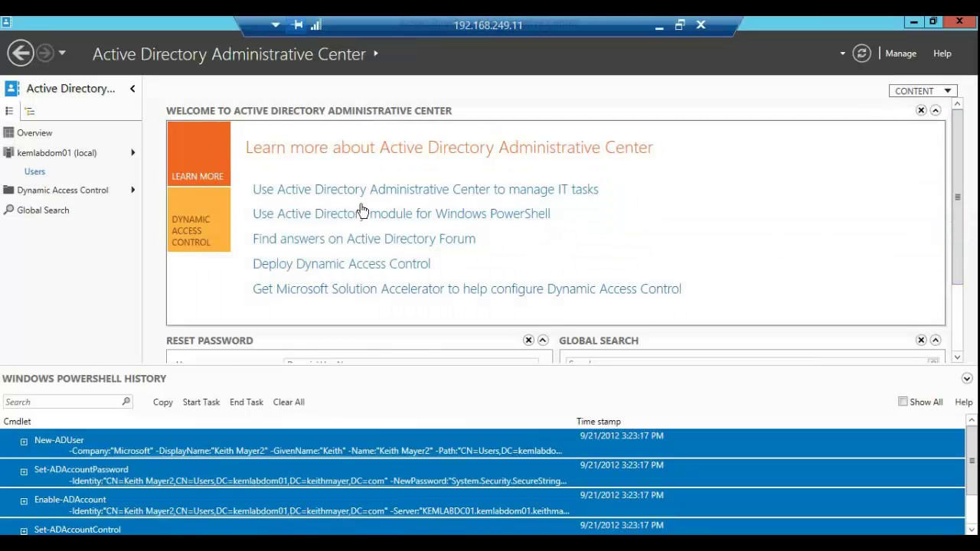
click(363, 289)
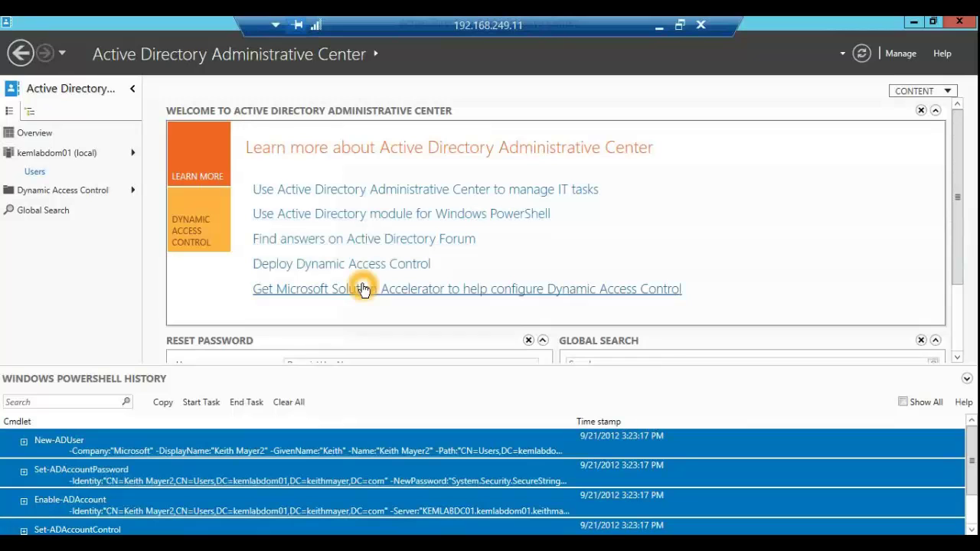
click(356, 239)
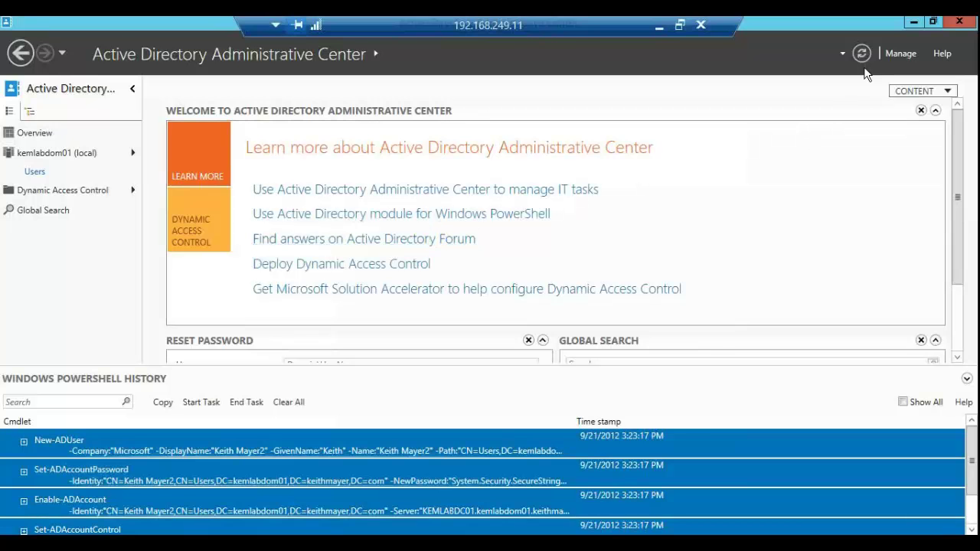
click(959, 21)
click(675, 230)
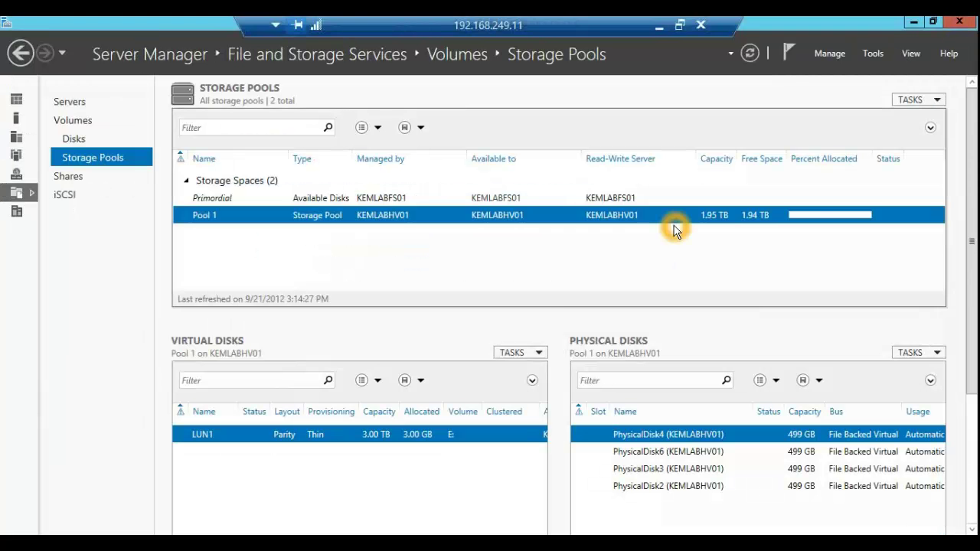
Step: Minimize the remote session and bring up the Early Experts blog in Internet Explorer
click(659, 25)
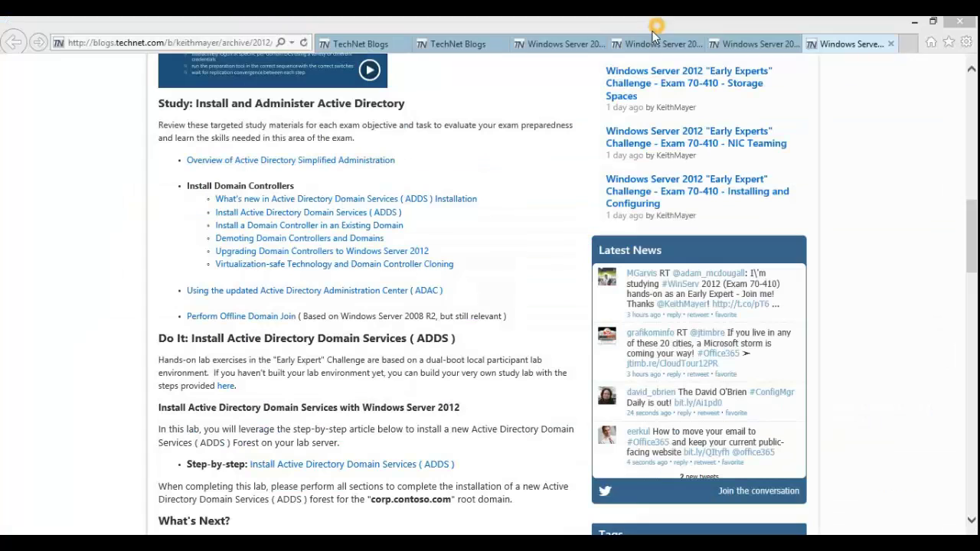
click(479, 39)
click(314, 218)
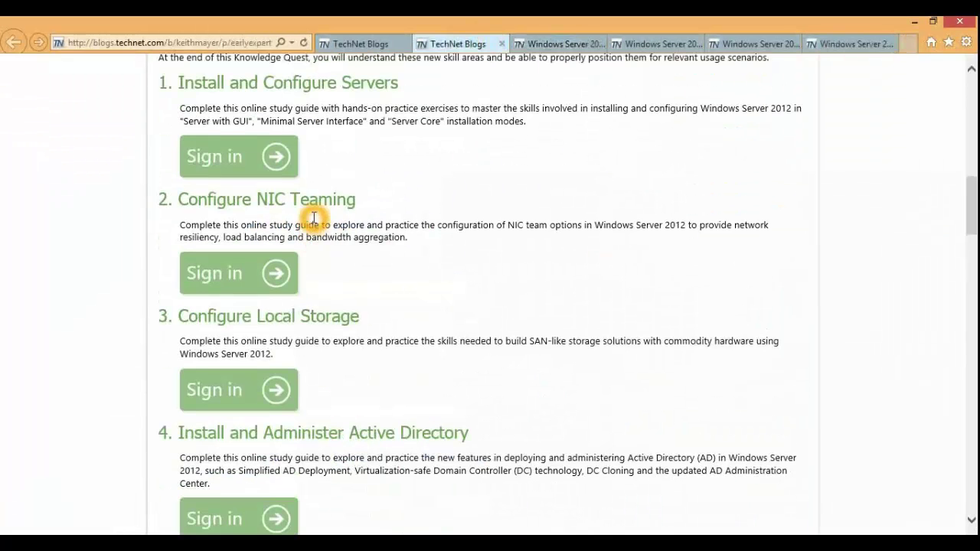
click(325, 78)
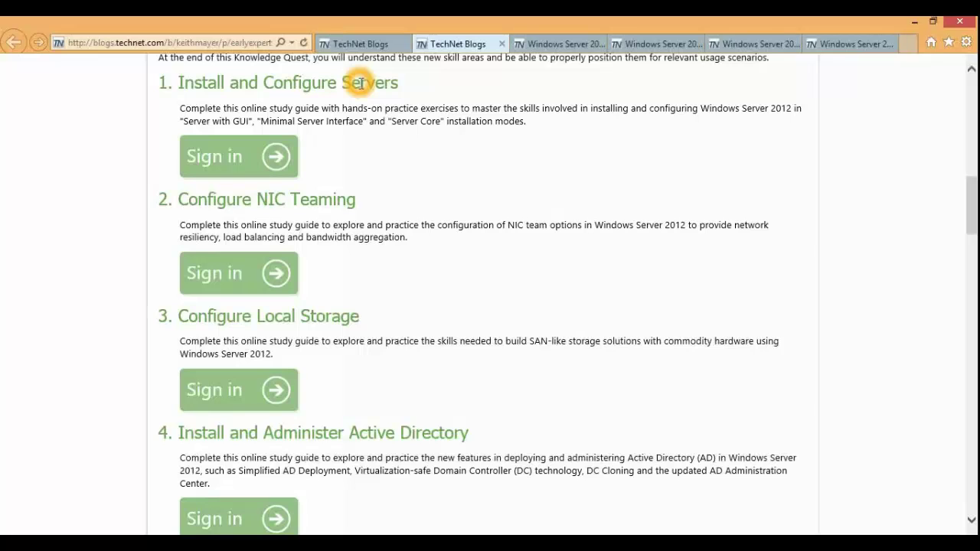
click(395, 203)
click(393, 206)
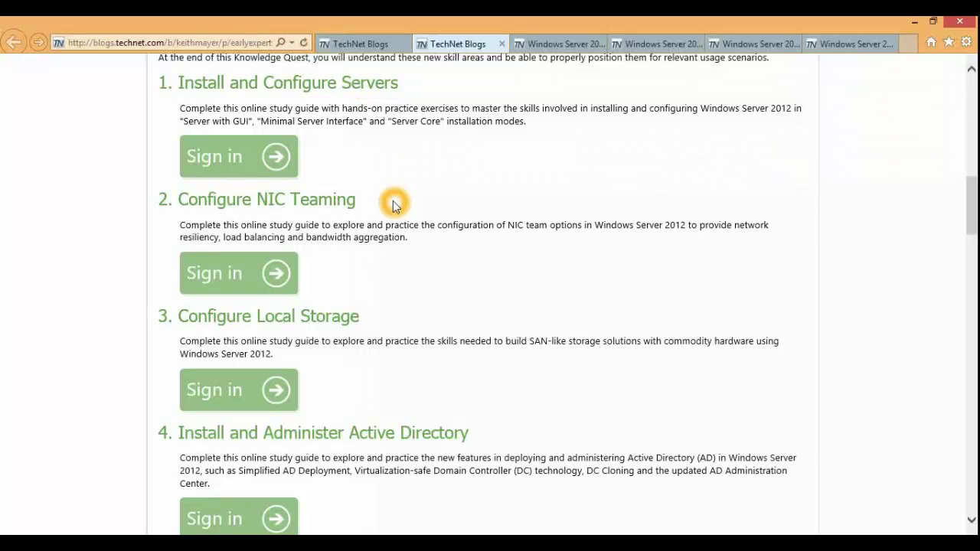
click(394, 314)
click(392, 316)
click(390, 315)
click(479, 428)
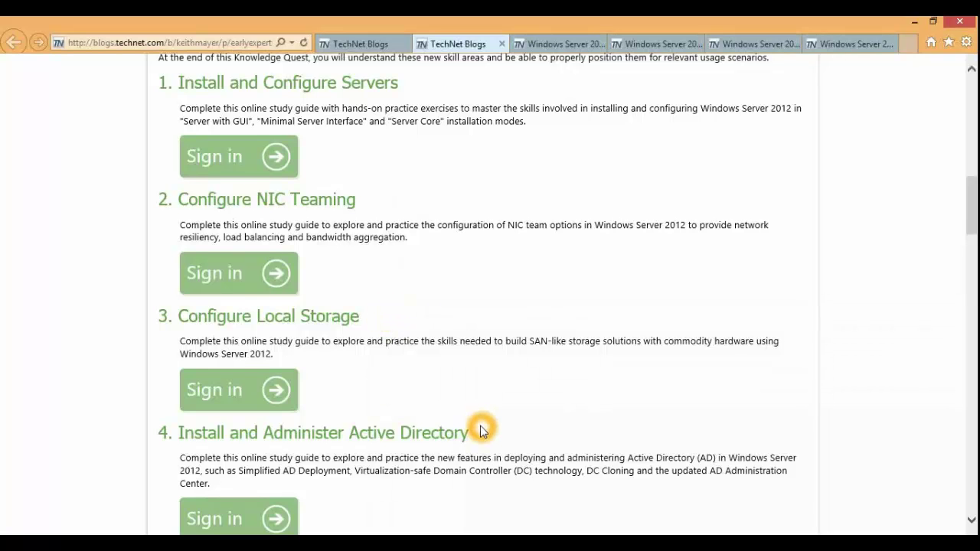
Step: Scroll the blog down to the Share Your Success and certificate-claim sections
scroll(480, 426, down, 1)
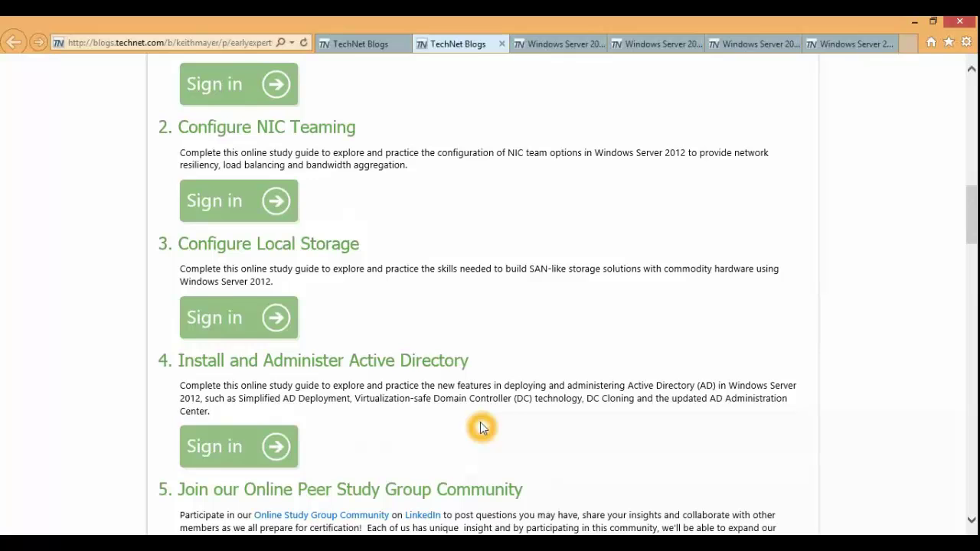
scroll(481, 427, down, 3)
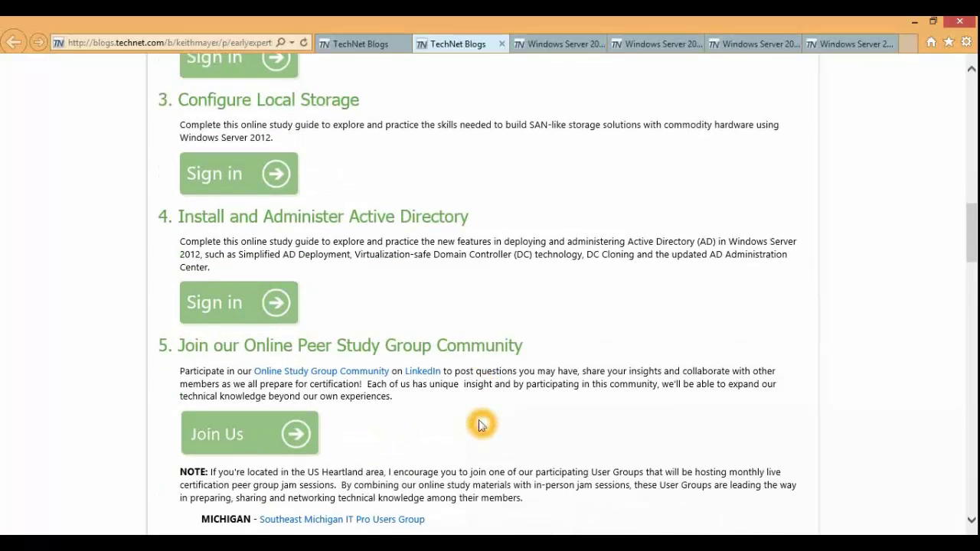
click(225, 367)
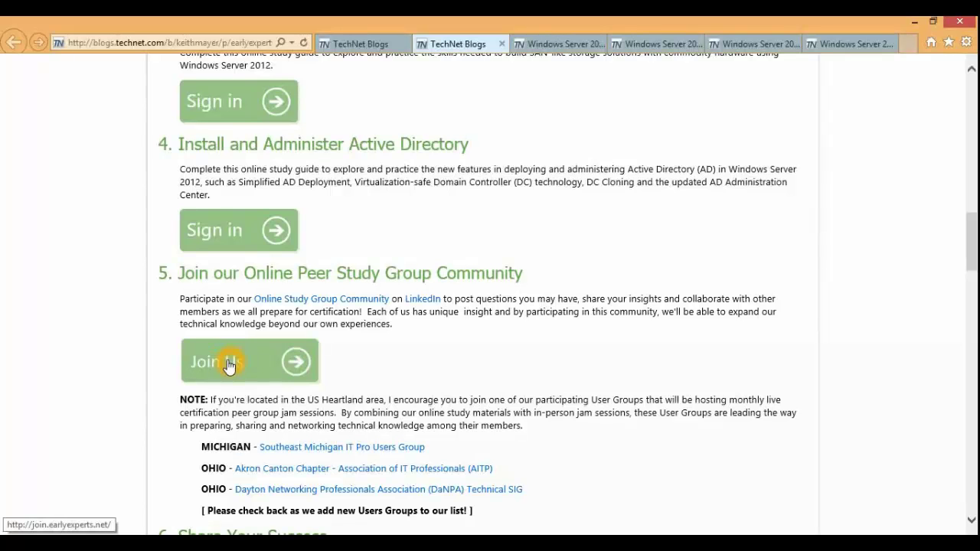
scroll(228, 365, down, 1)
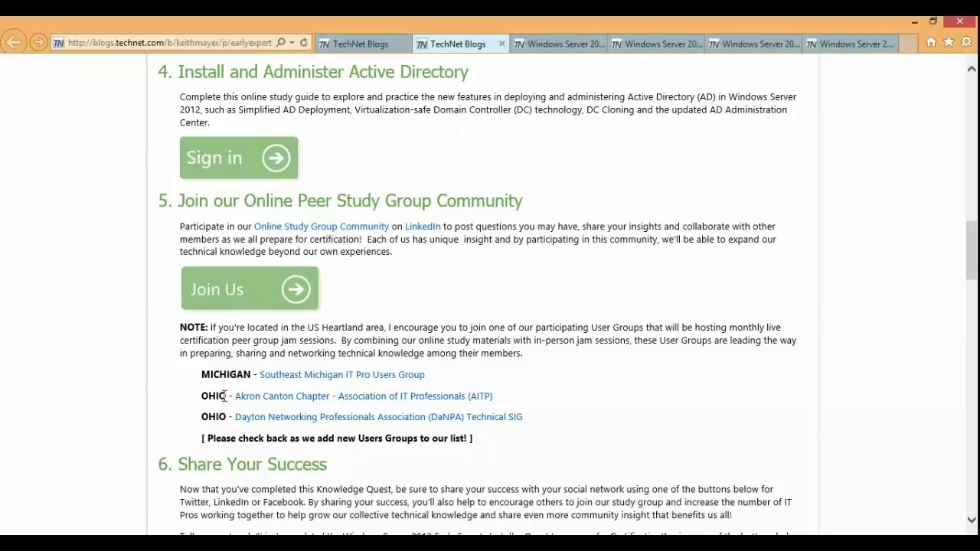
click(224, 373)
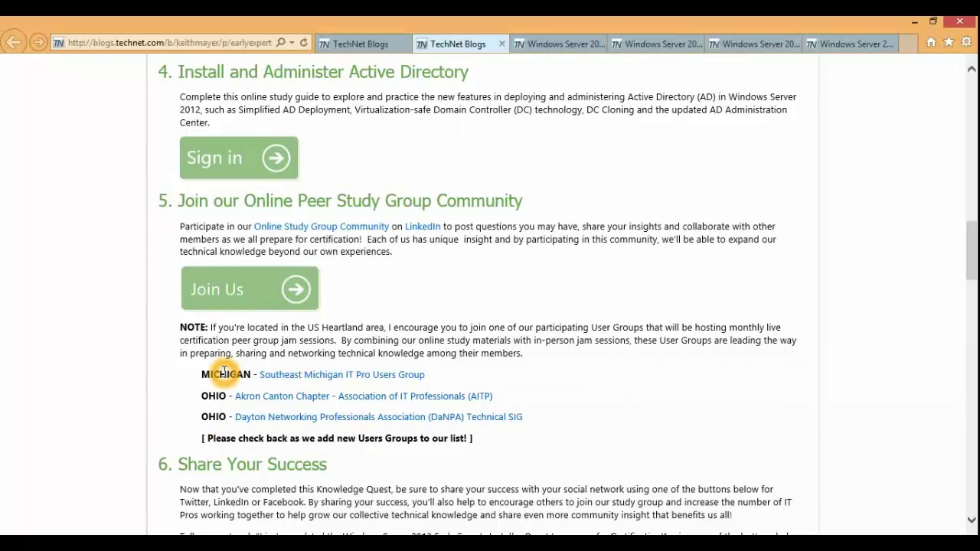
scroll(224, 387, down, 1)
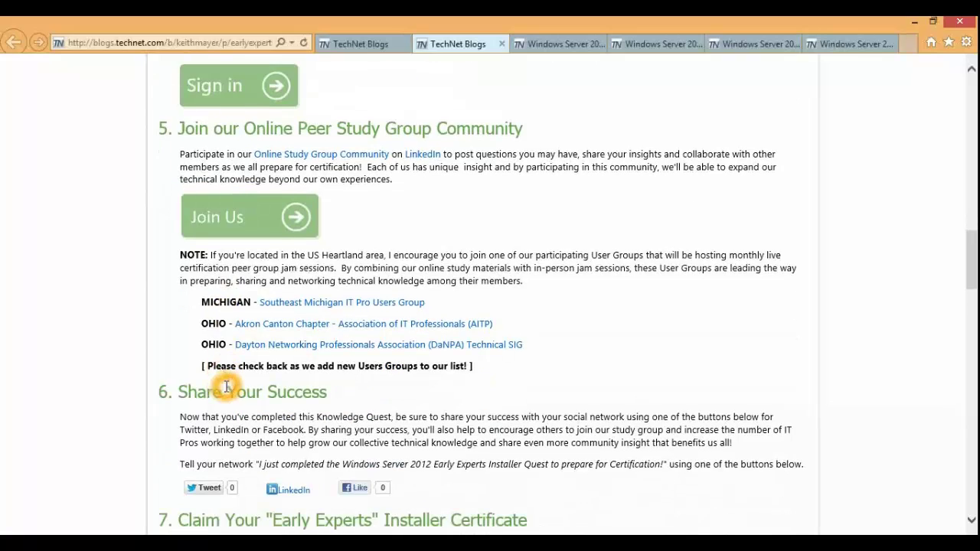
scroll(227, 387, down, 2)
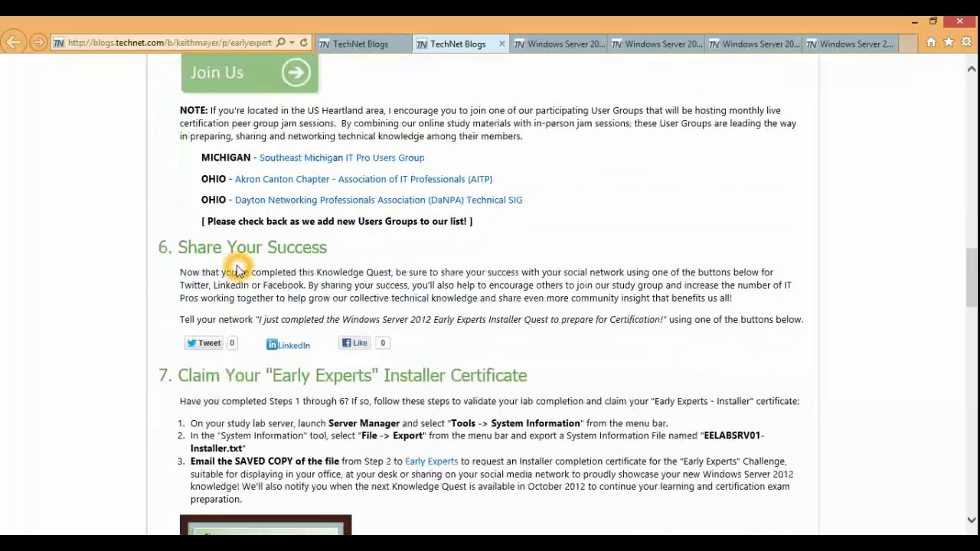
Step: Read through blog section 7's certificate-claim steps, then return to the remote Server Manager
click(249, 320)
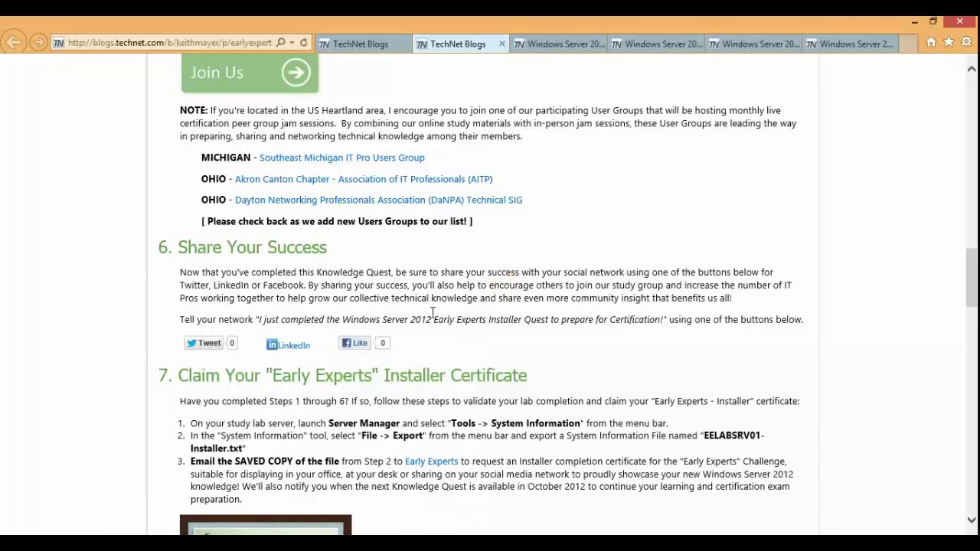
scroll(230, 341, down, 2)
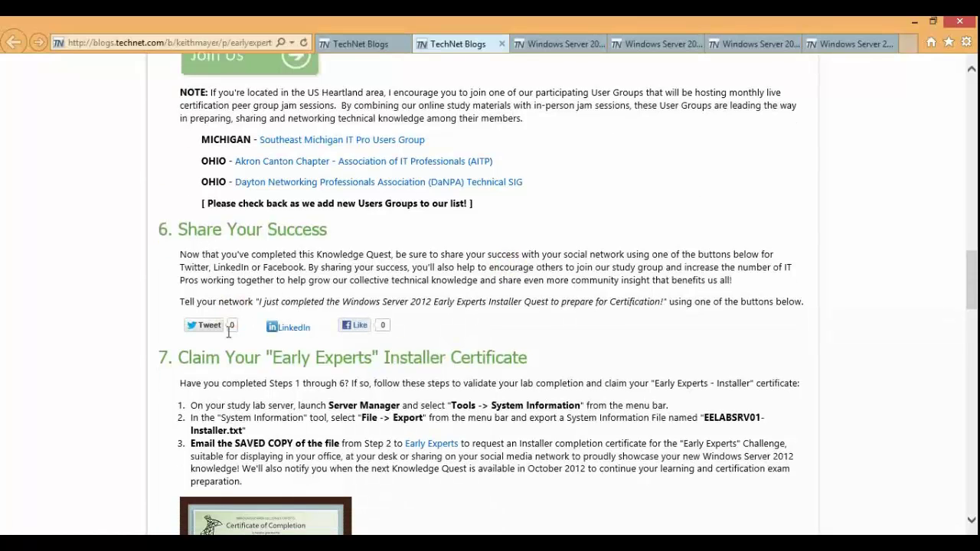
click(236, 342)
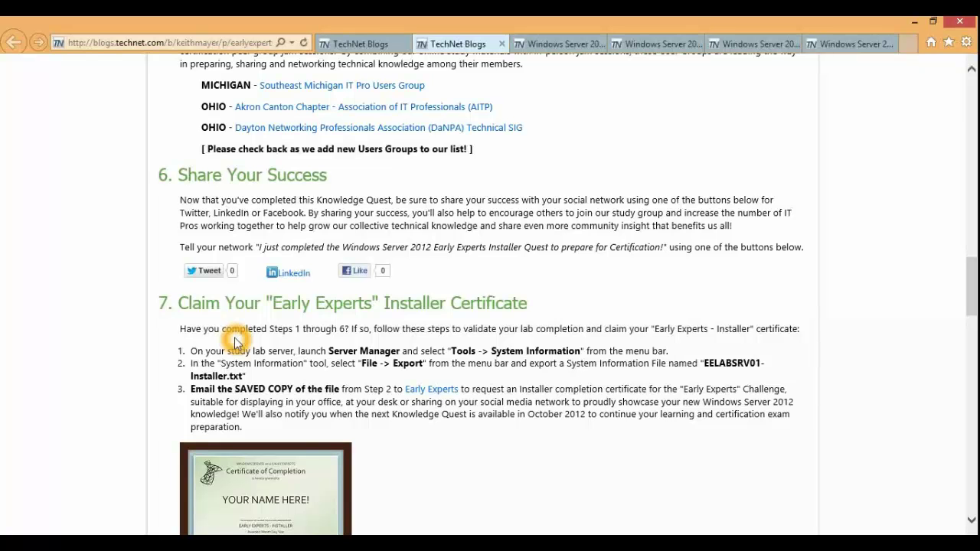
click(239, 323)
click(222, 333)
click(213, 334)
click(207, 330)
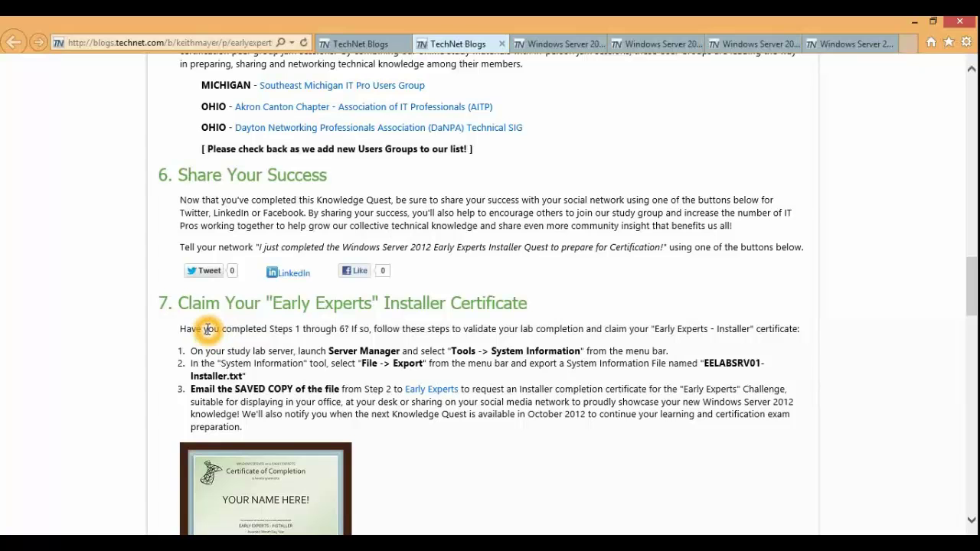
click(207, 330)
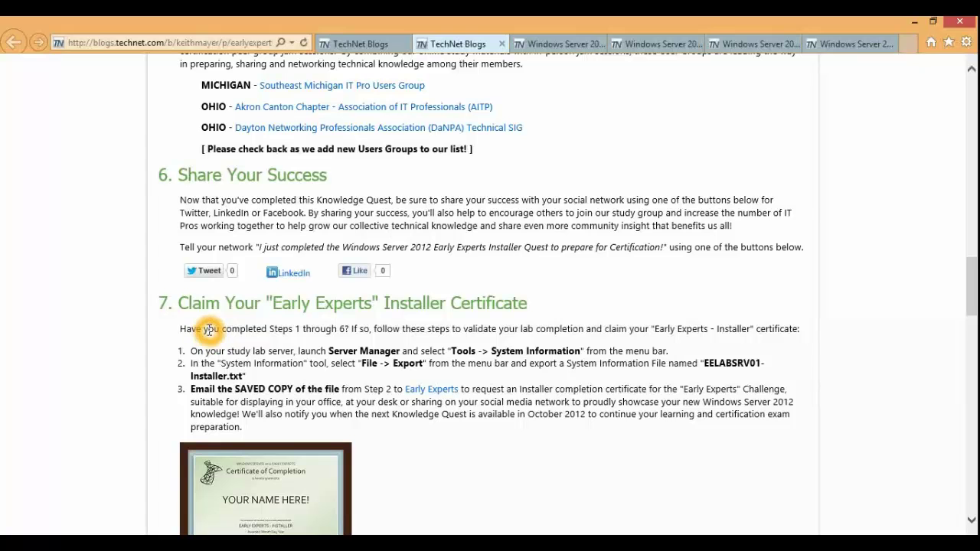
click(285, 329)
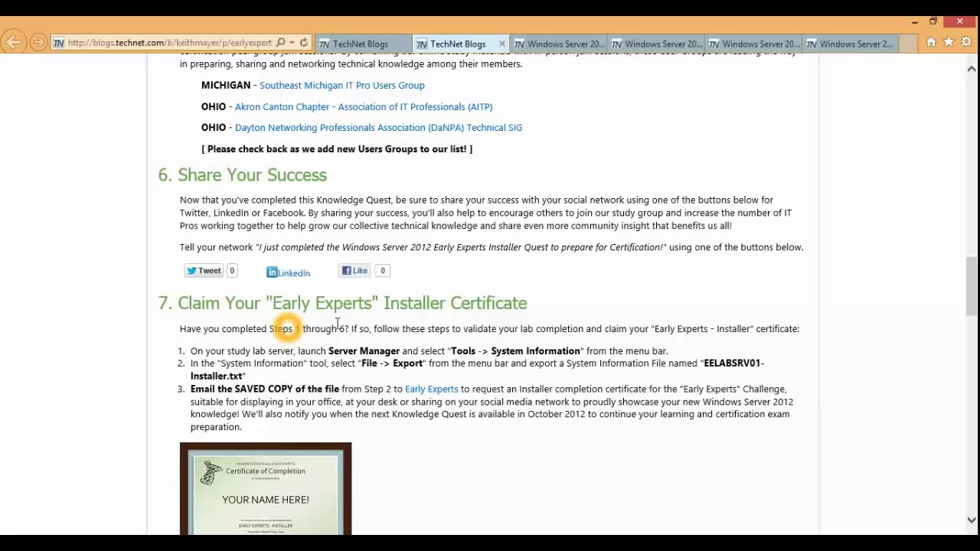
click(400, 324)
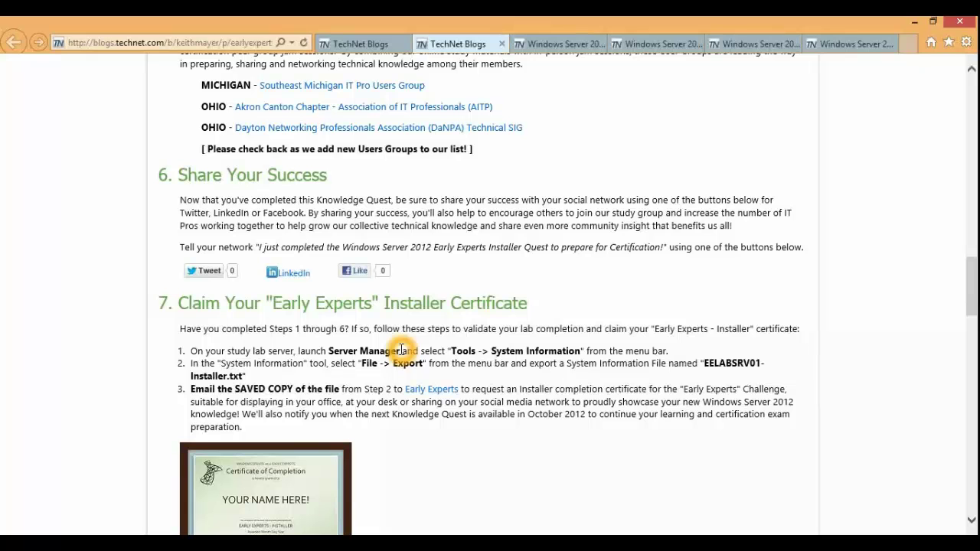
click(367, 360)
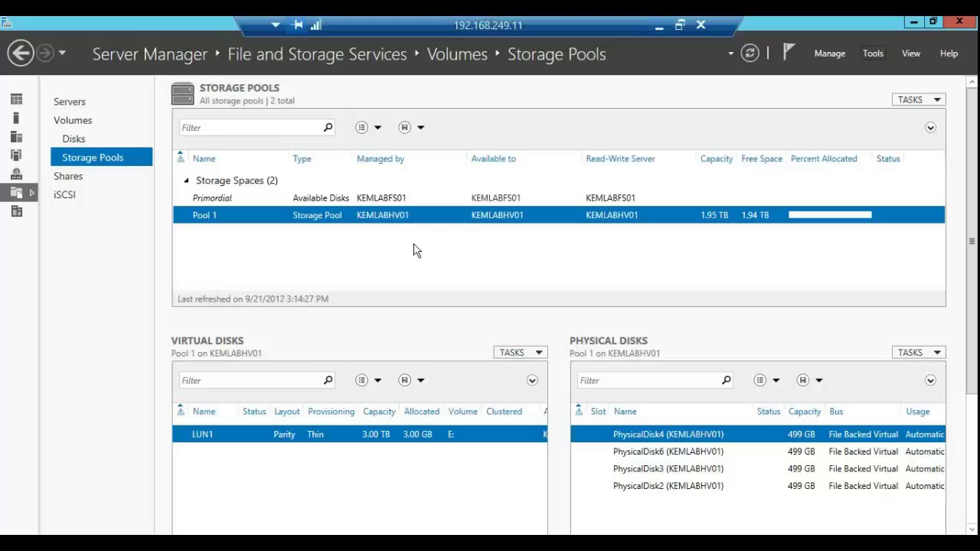
click(414, 245)
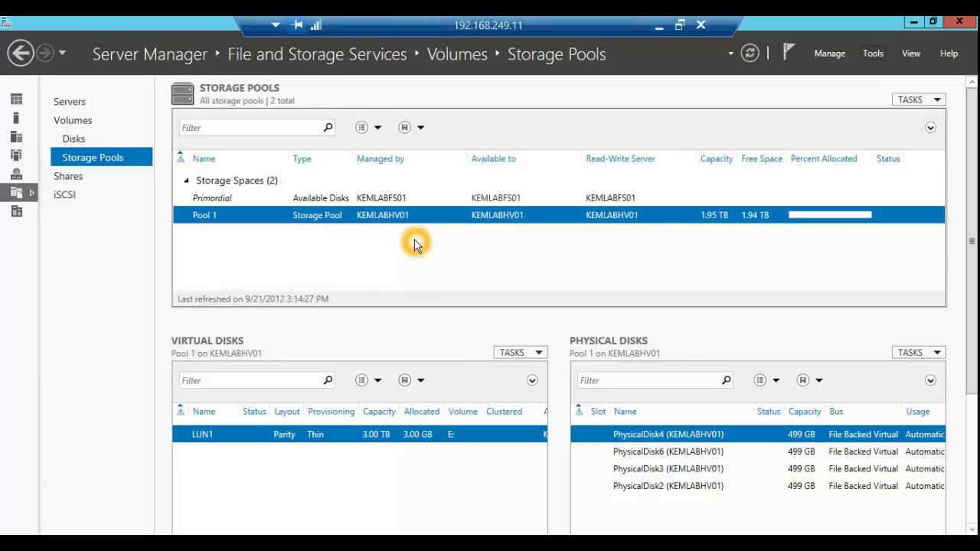
Step: Launch System Information from Server Manager's Tools menu
click(872, 55)
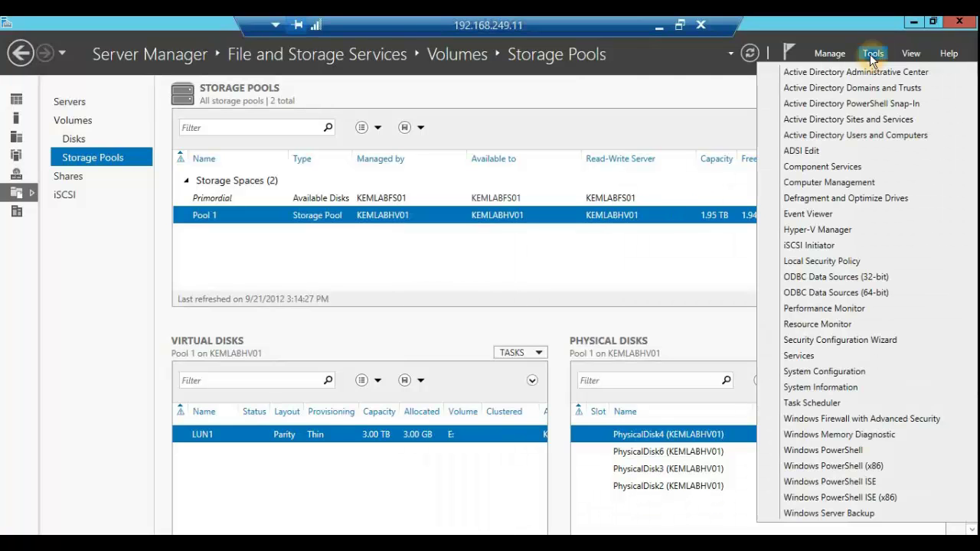
click(844, 387)
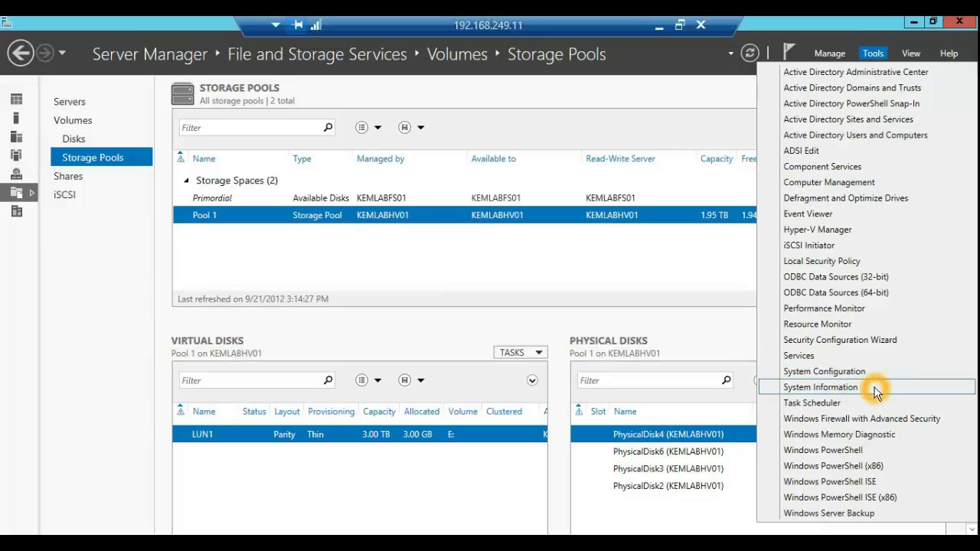
click(877, 389)
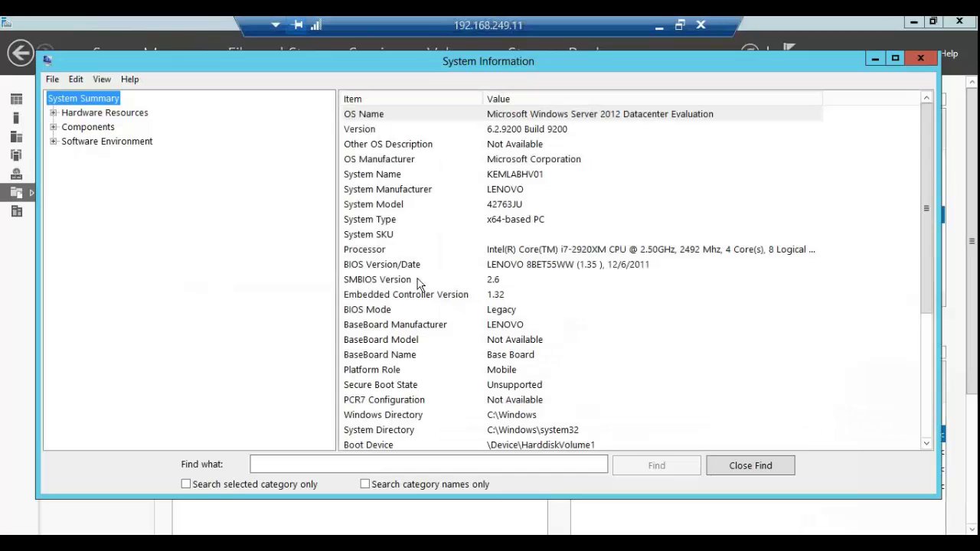
click(412, 251)
Step: Start exporting the System Information report via File > Export, then minimize the remote session
click(52, 80)
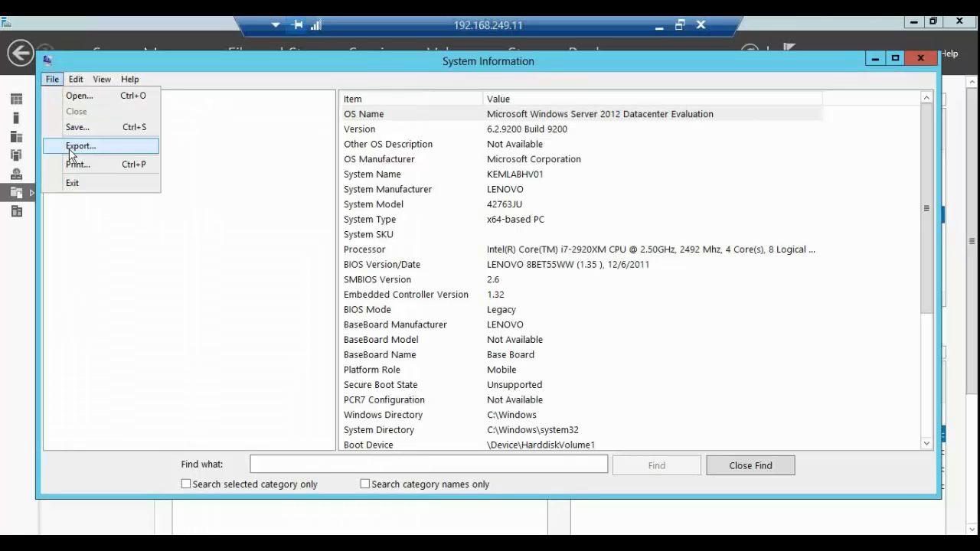
key(Escape)
click(234, 146)
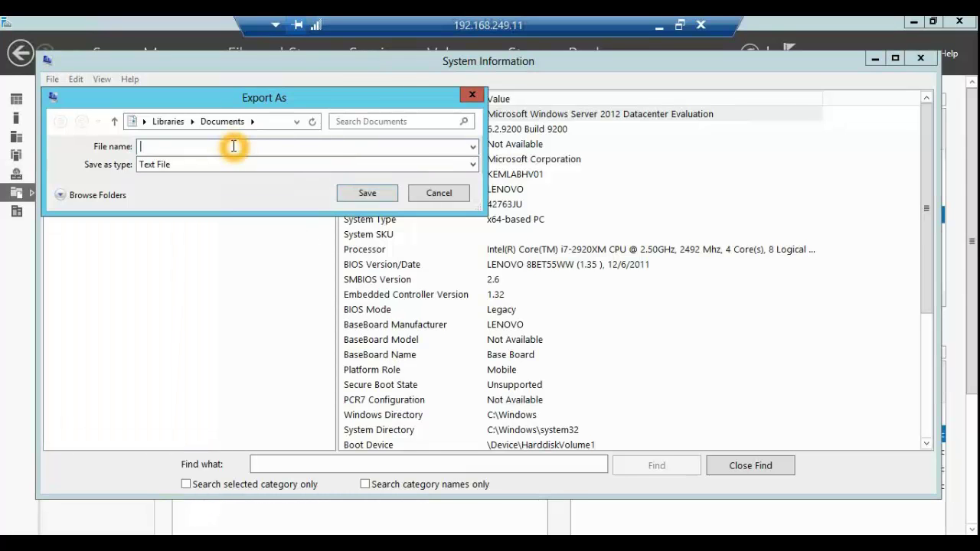
click(655, 29)
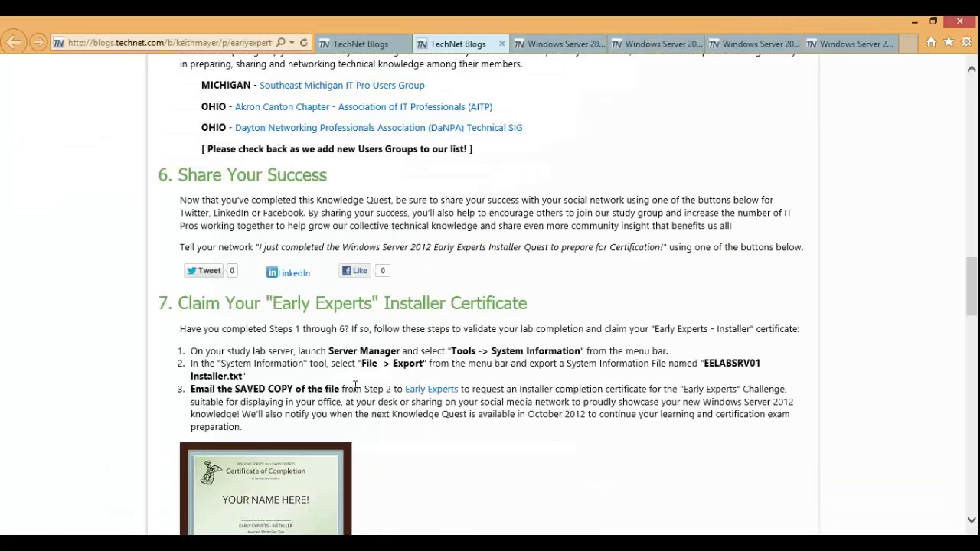
Step: Follow the Early Experts email link and scroll through the blog page
click(429, 394)
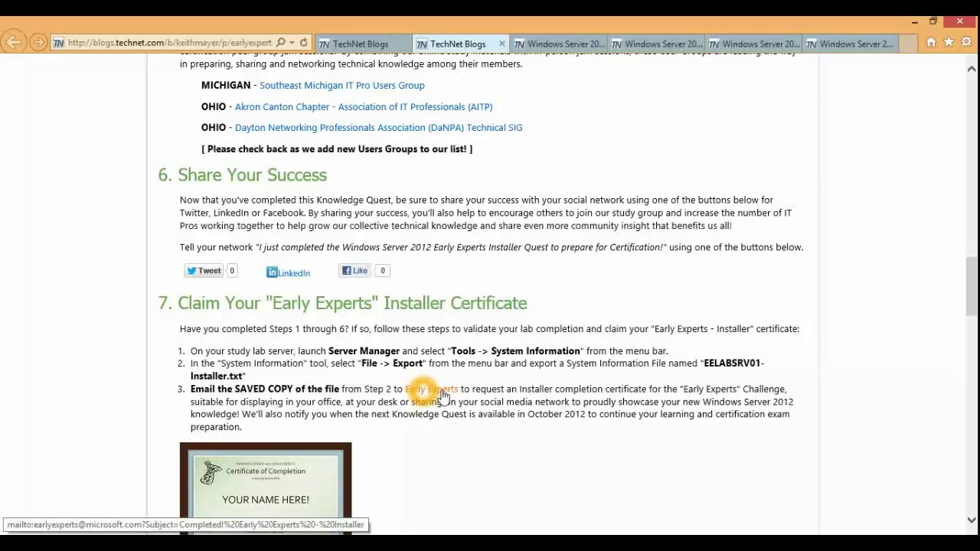
scroll(438, 396, down, 1)
scroll(448, 390, up, 3)
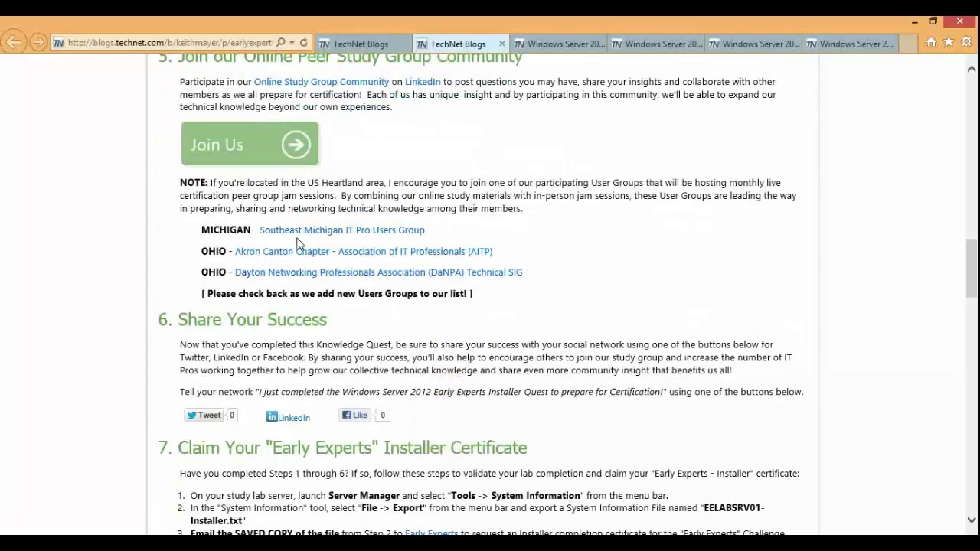
scroll(316, 256, up, 3)
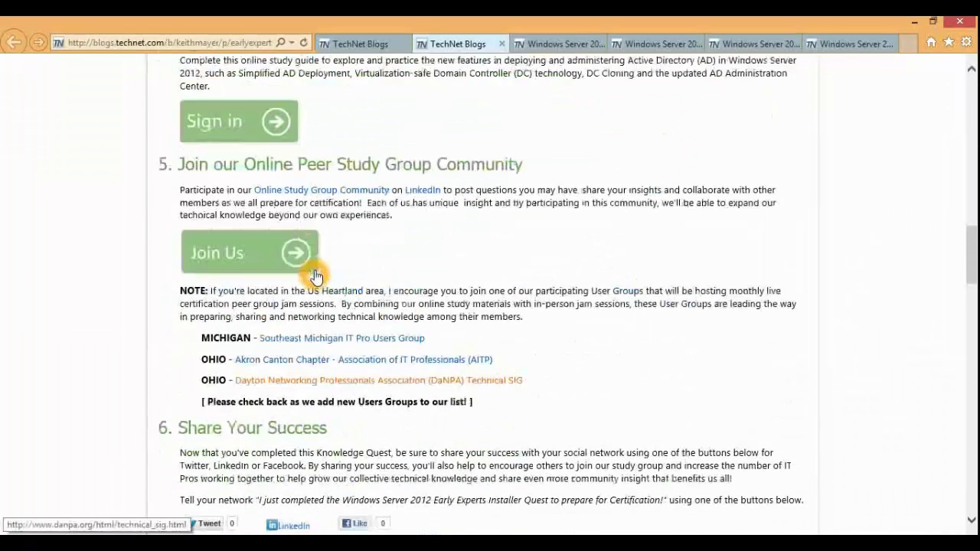
click(381, 245)
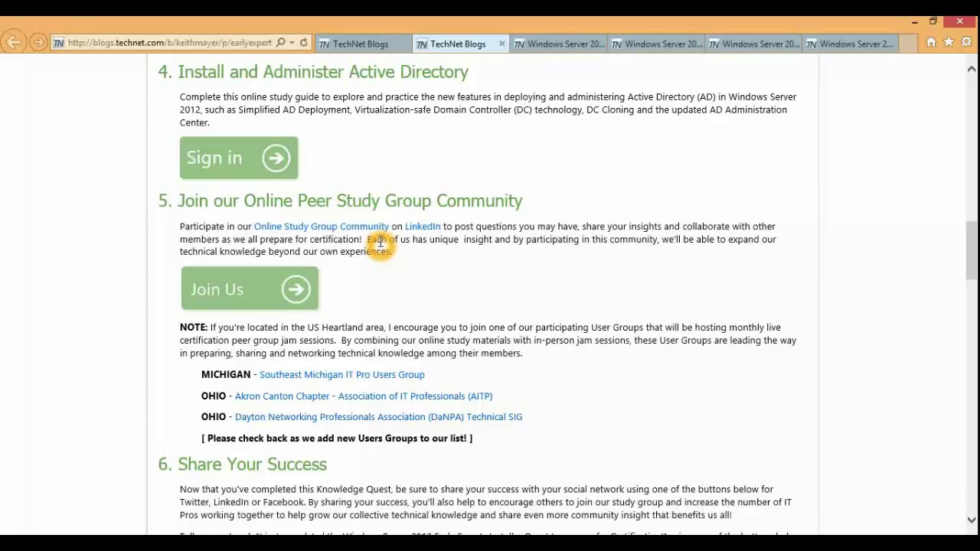
scroll(335, 259, down, 1)
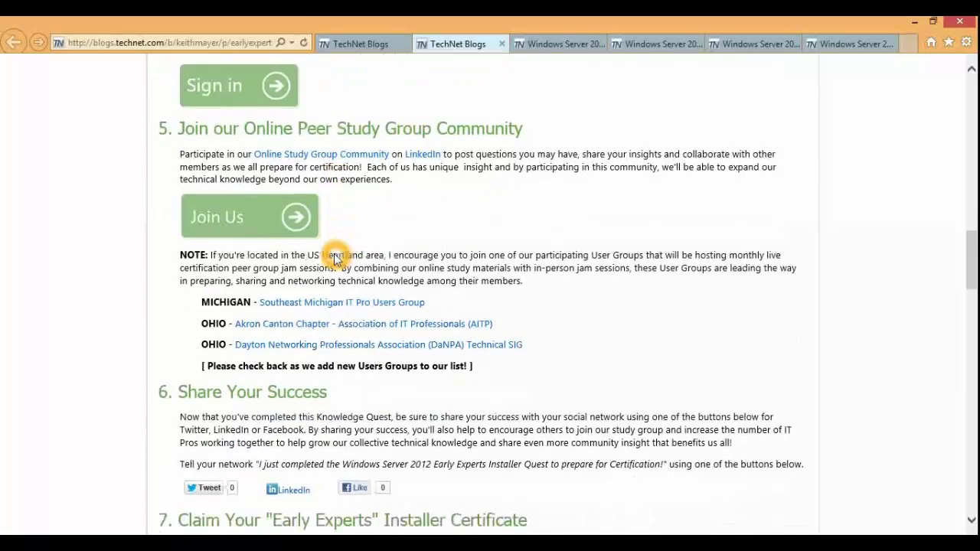
scroll(335, 258, down, 6)
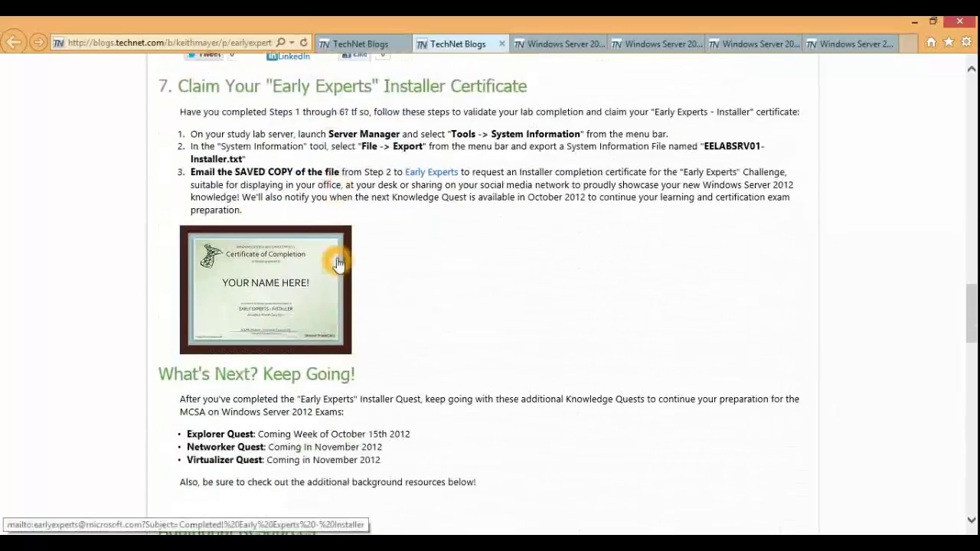
scroll(338, 263, down, 1)
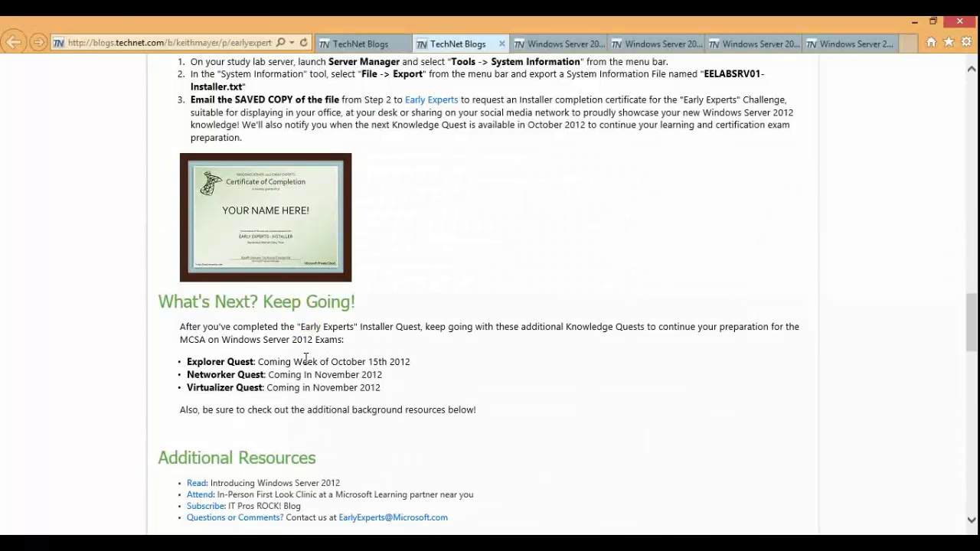
click(234, 375)
Step: Return to PowerPoint and select slide 11, This Month – Early Experts Installer Quest
key(alt+Tab)
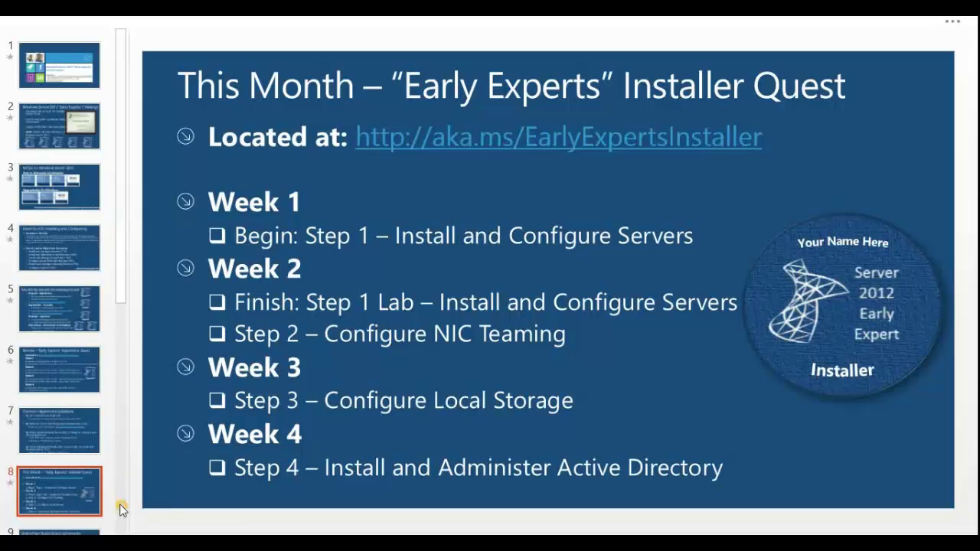
click(121, 510)
click(68, 257)
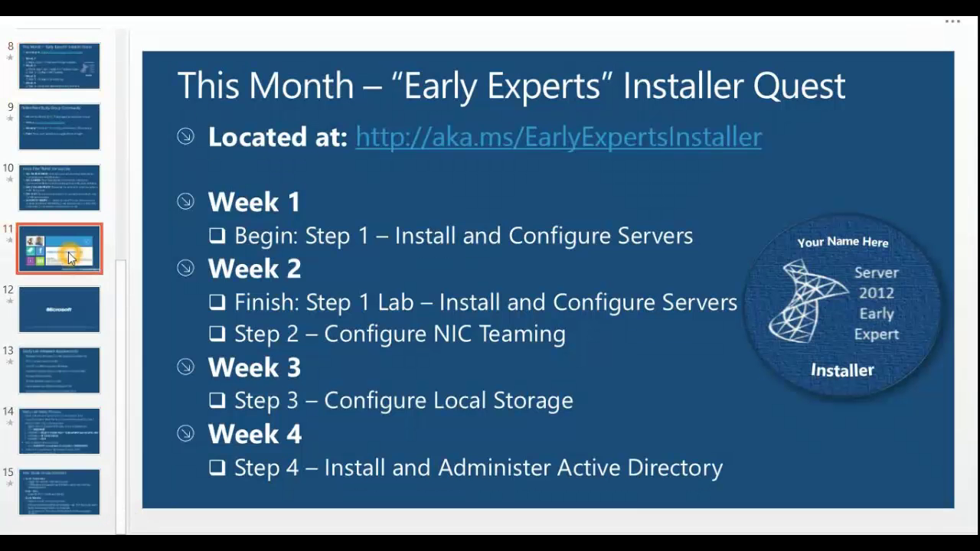